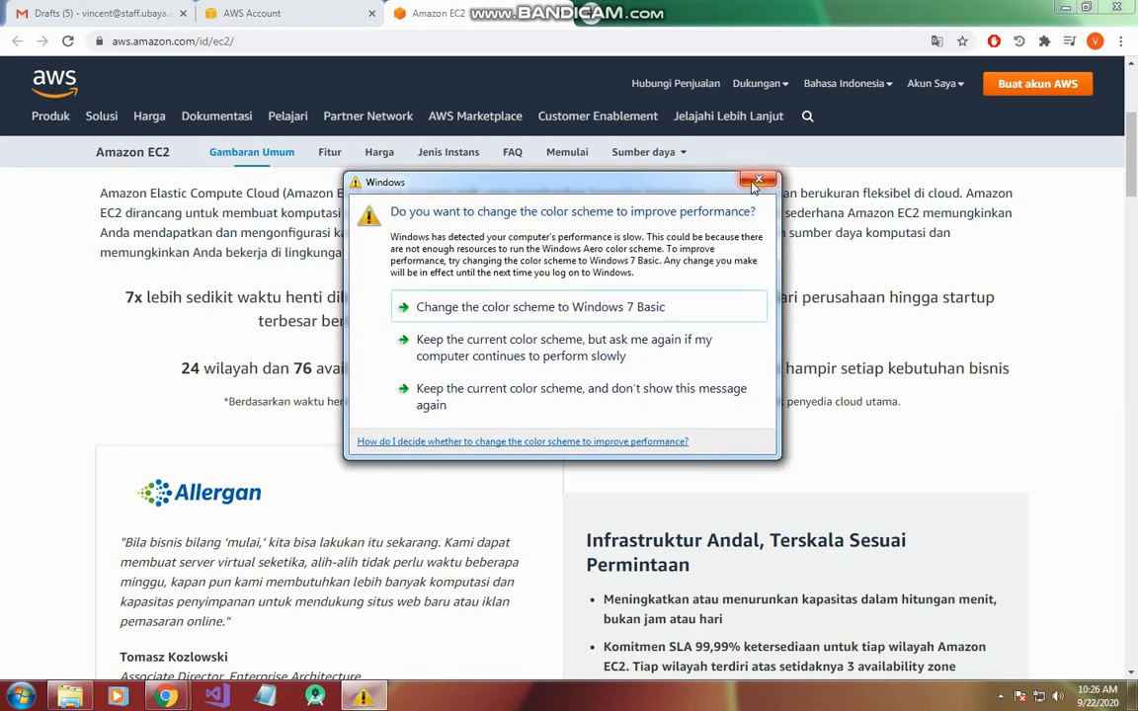
# Step: Dismiss the Windows color scheme prompt without choosing any of its options
pyautogui.click(759, 179)
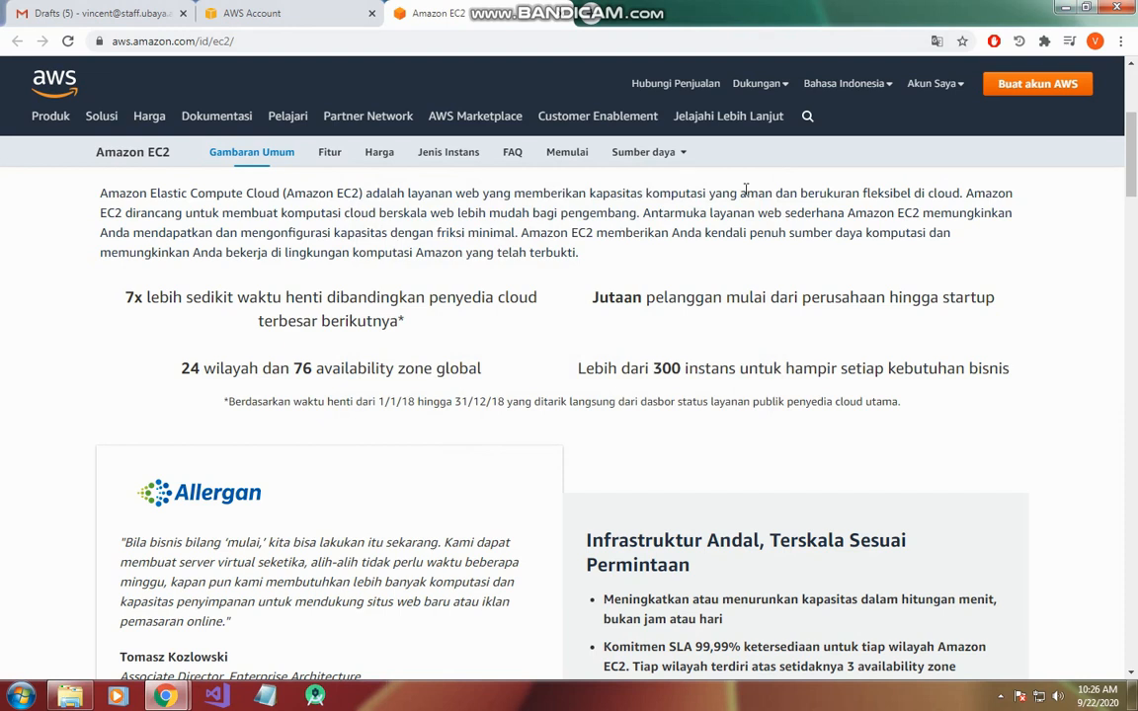
pyautogui.click(1000, 697)
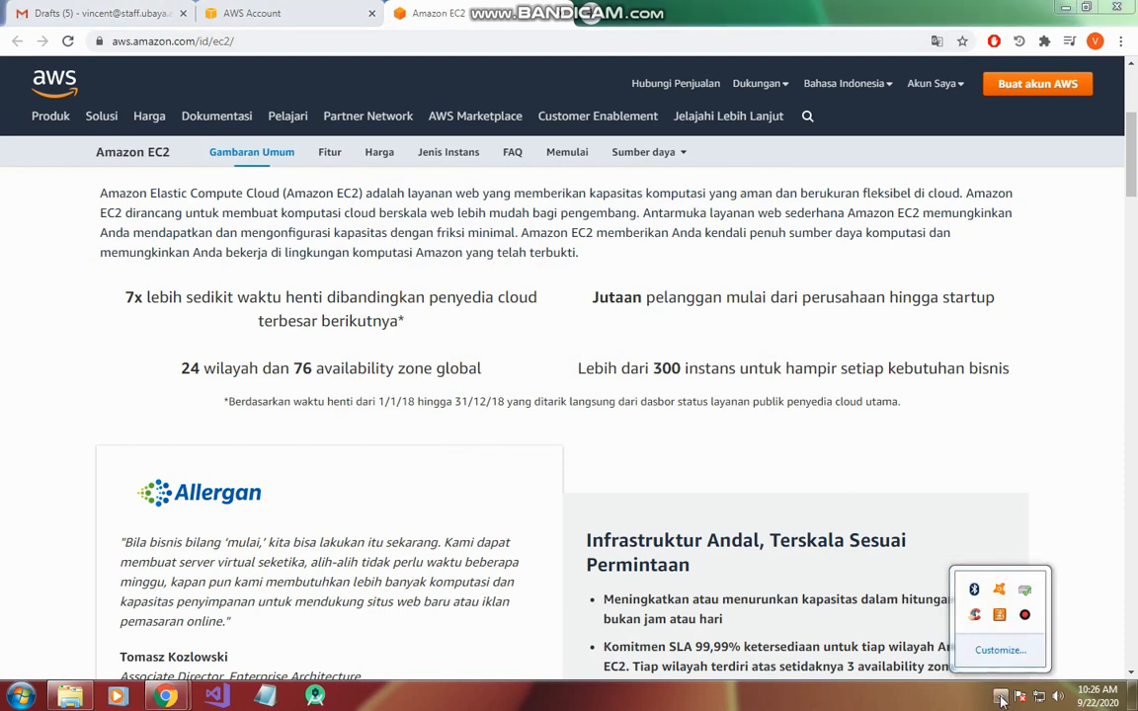
pyautogui.click(1001, 697)
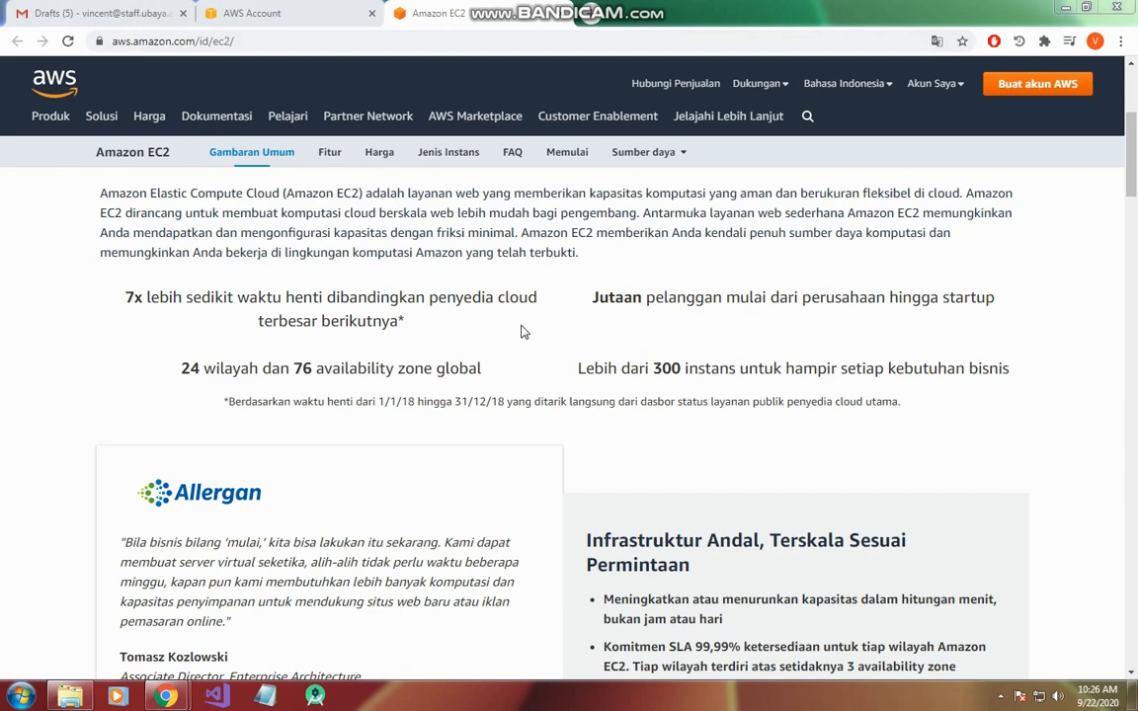
# Step: Switch to the AWS Educate site, dismiss the color scheme prompt, and open the AWS Account page
pyautogui.click(286, 11)
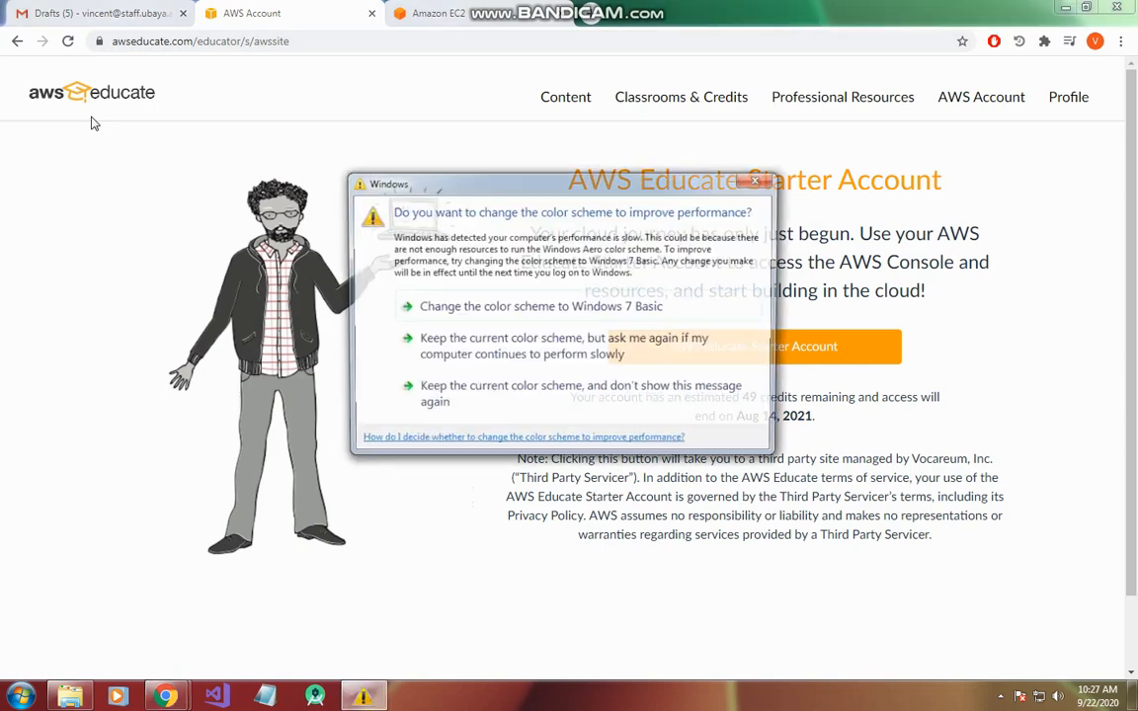
pyautogui.click(759, 178)
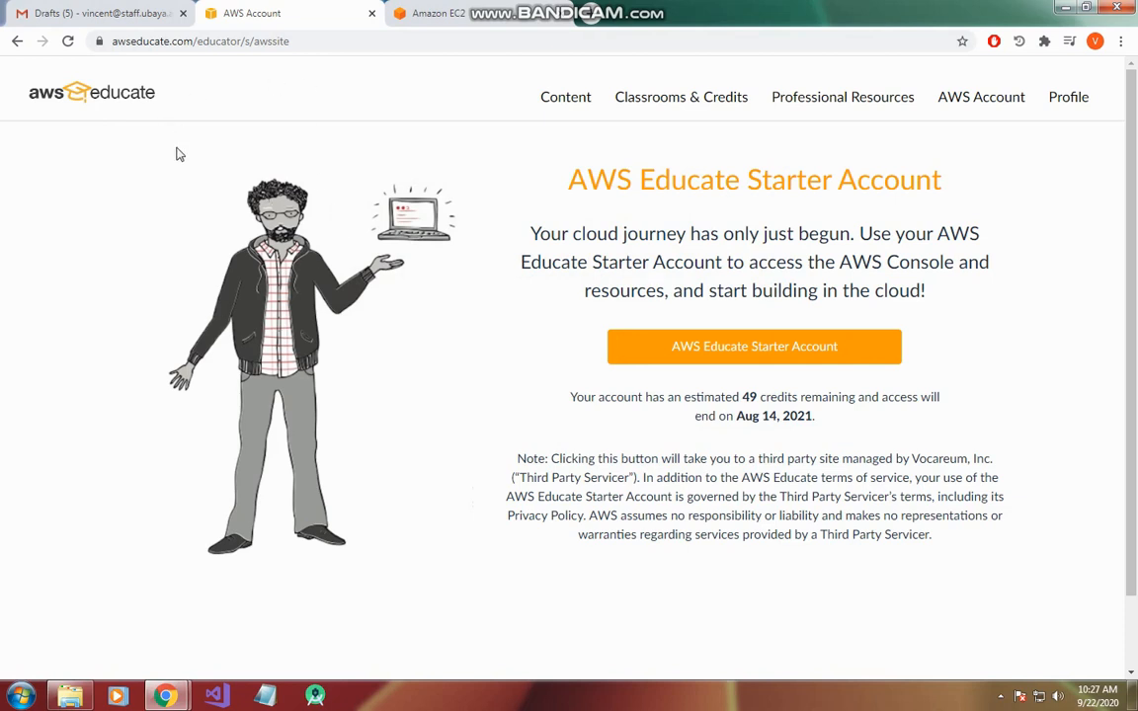
pyautogui.click(981, 99)
# Step: Examine the remaining credits and the access end date of the AWS Educate Starter Account
pyautogui.moveTo(744, 397); pyautogui.dragTo(796, 399)
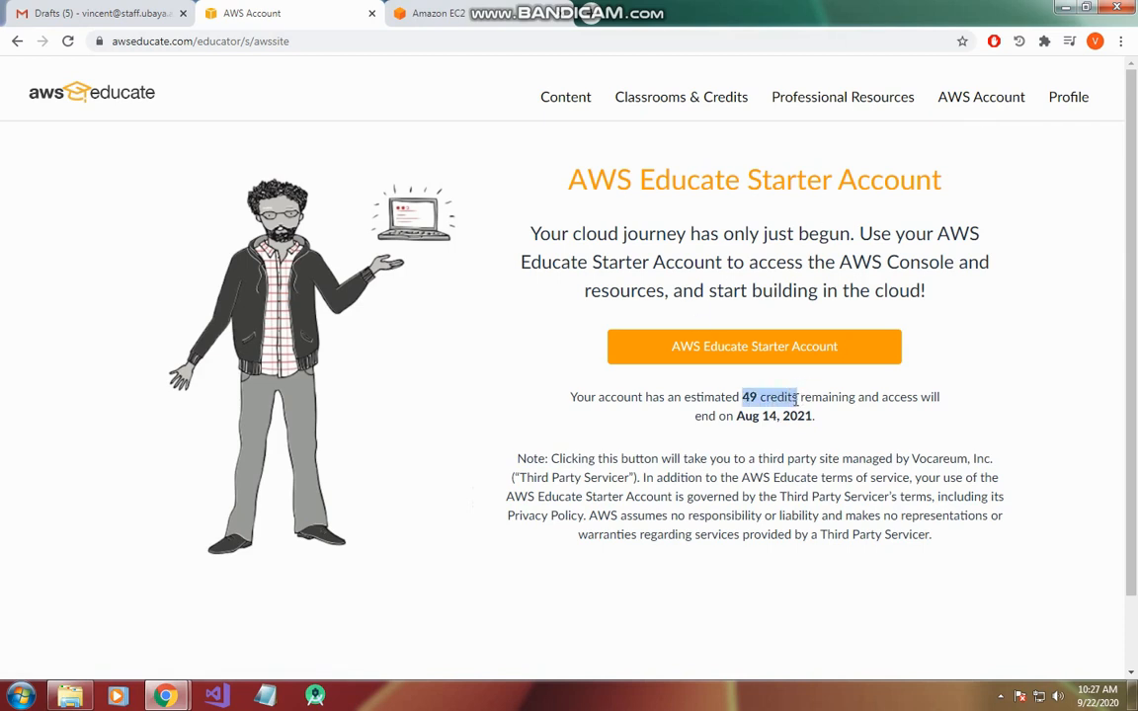
pyautogui.click(790, 398)
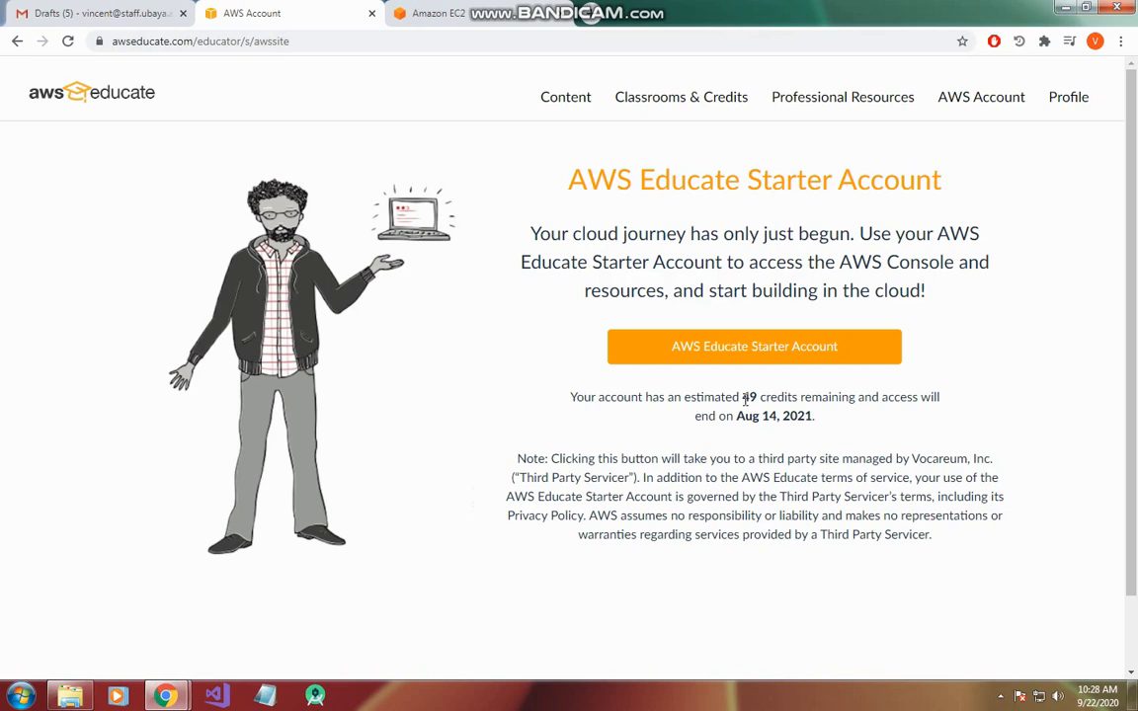
pyautogui.moveTo(742, 398); pyautogui.dragTo(800, 400)
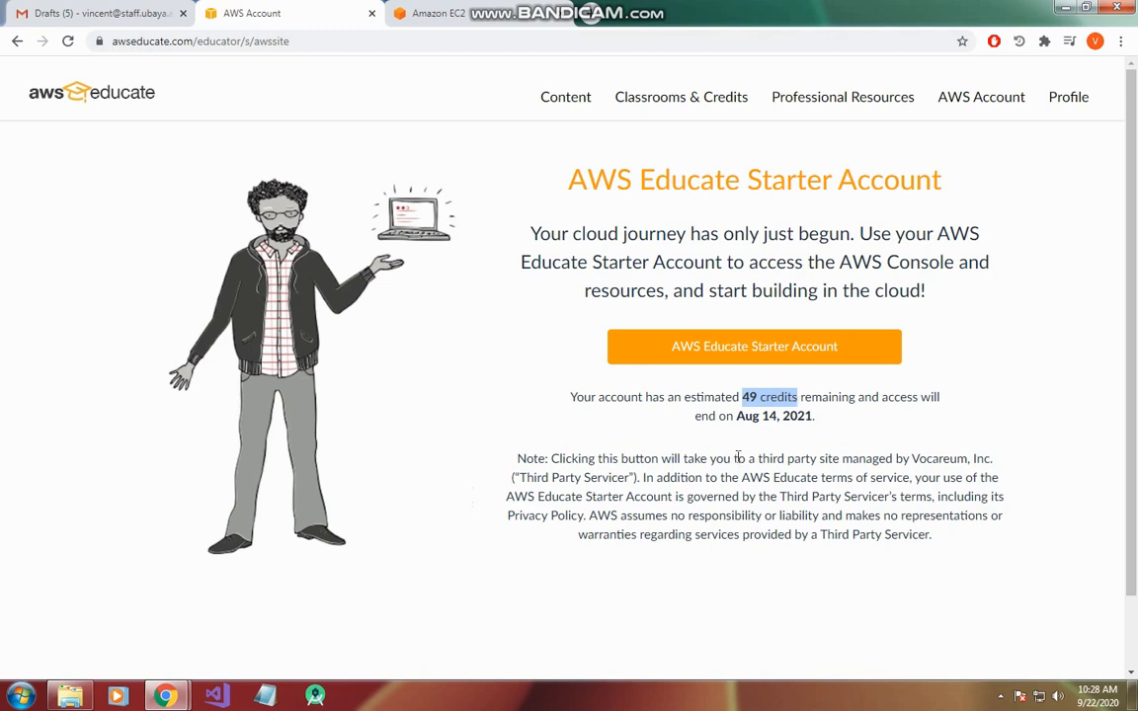
pyautogui.moveTo(736, 416); pyautogui.dragTo(855, 425)
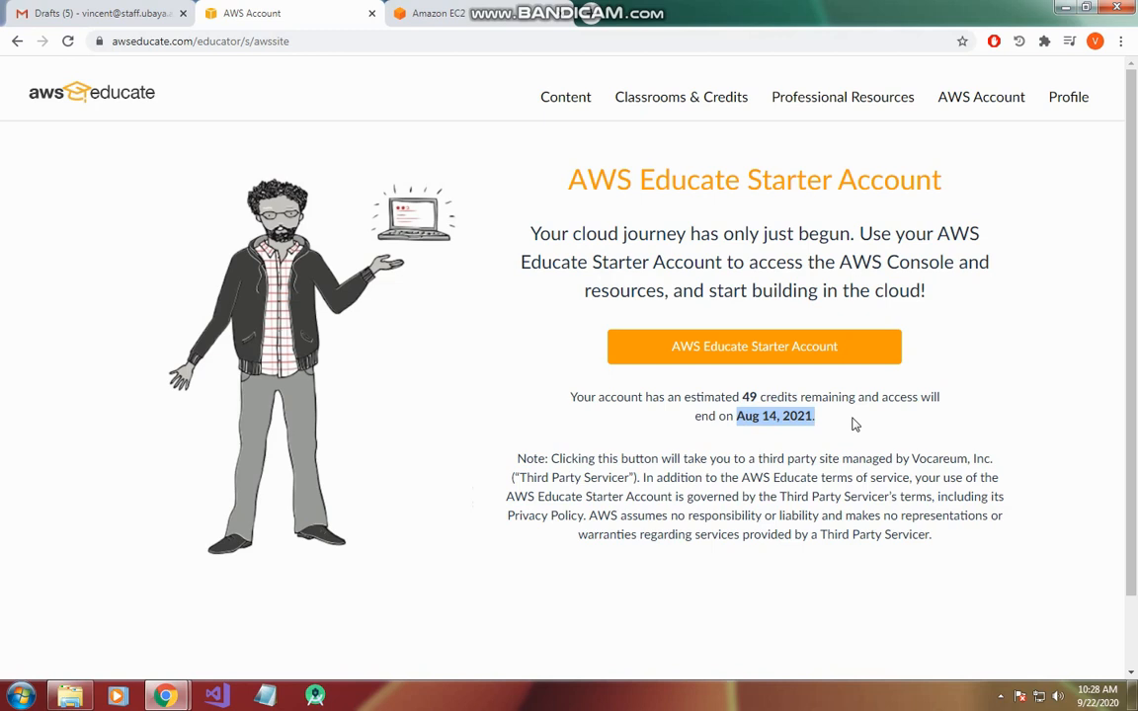
pyautogui.moveTo(741, 397); pyautogui.dragTo(832, 422)
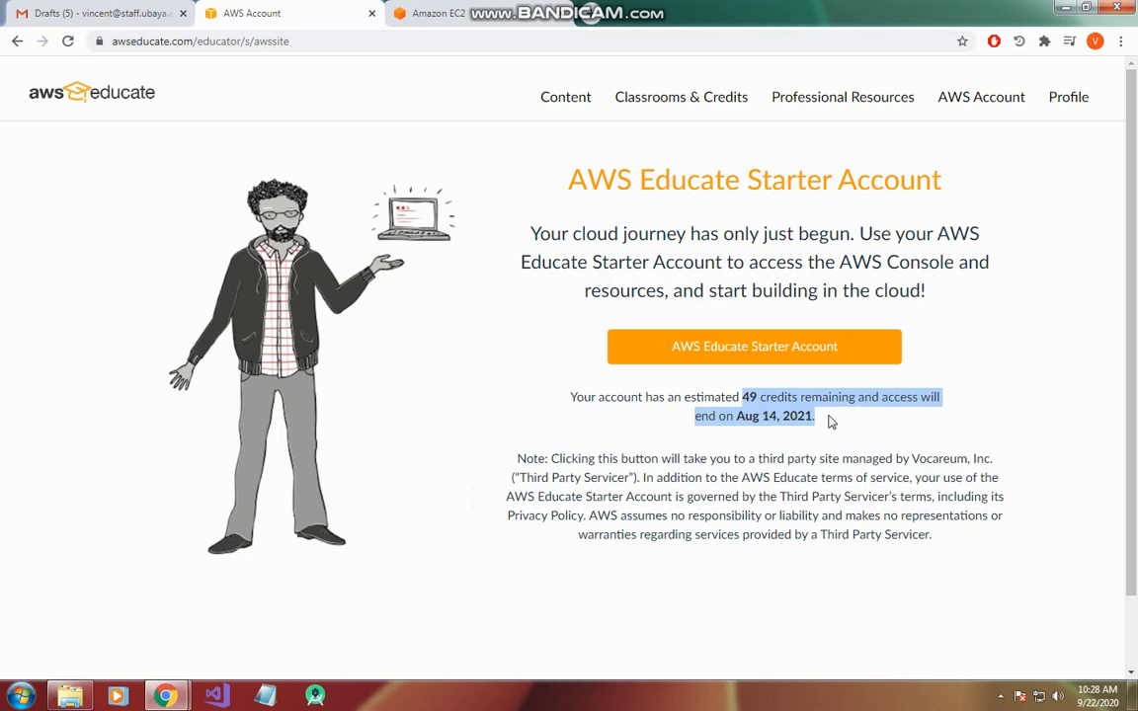
pyautogui.click(746, 419)
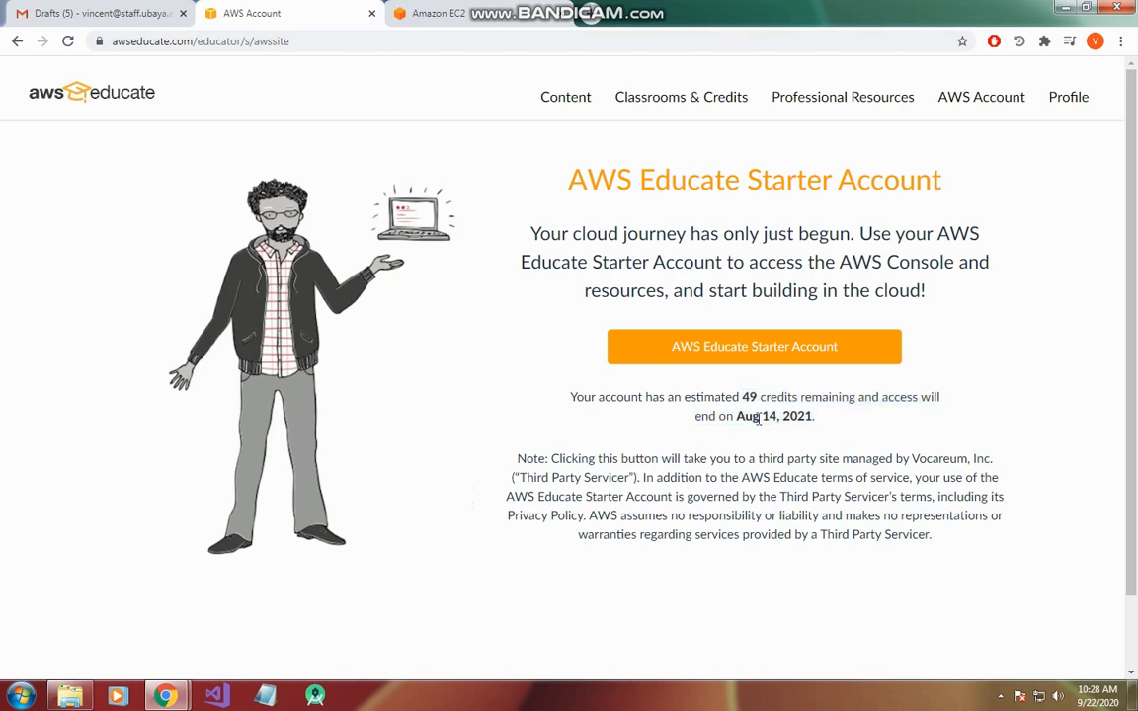
pyautogui.moveTo(737, 419); pyautogui.dragTo(832, 423)
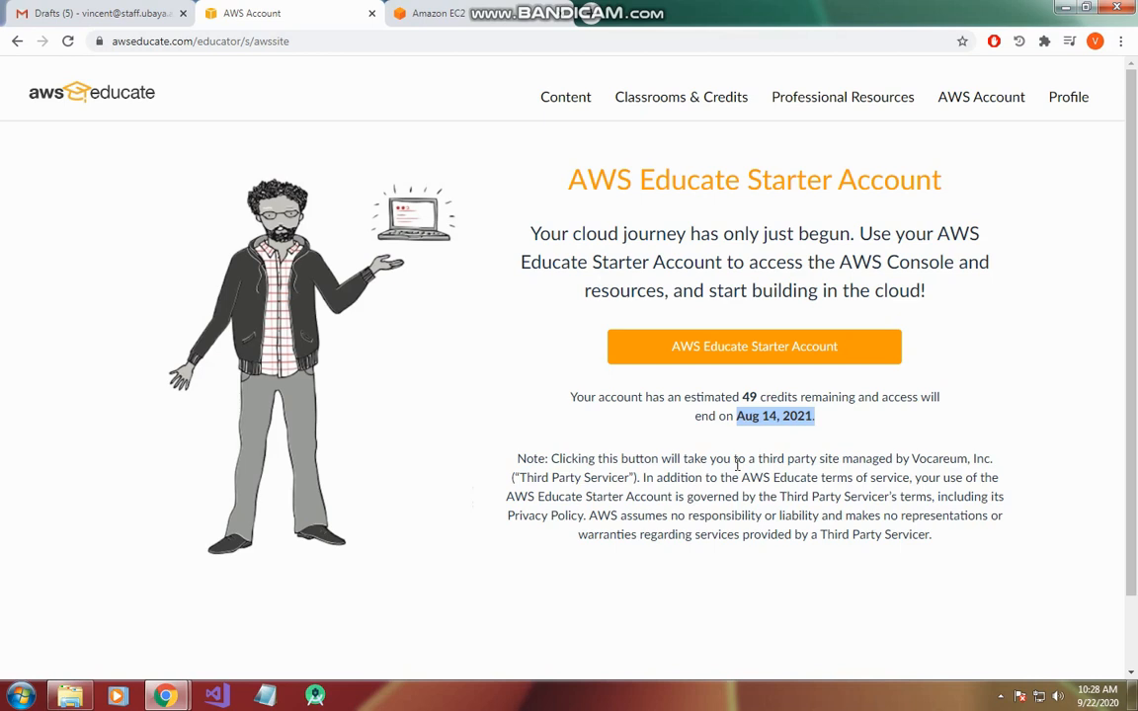
pyautogui.moveTo(741, 397); pyautogui.dragTo(762, 398)
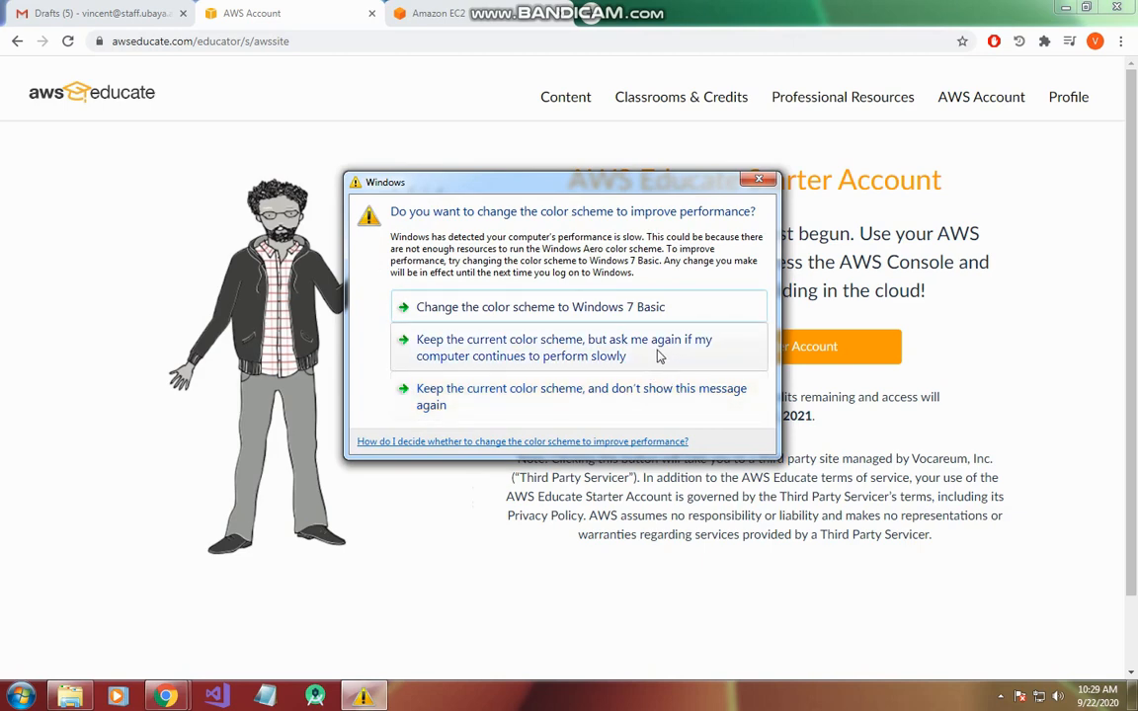
# Step: Keep the current color scheme without showing the message again, and open the AWS Console through the AWS Educate Starter Account
pyautogui.click(655, 405)
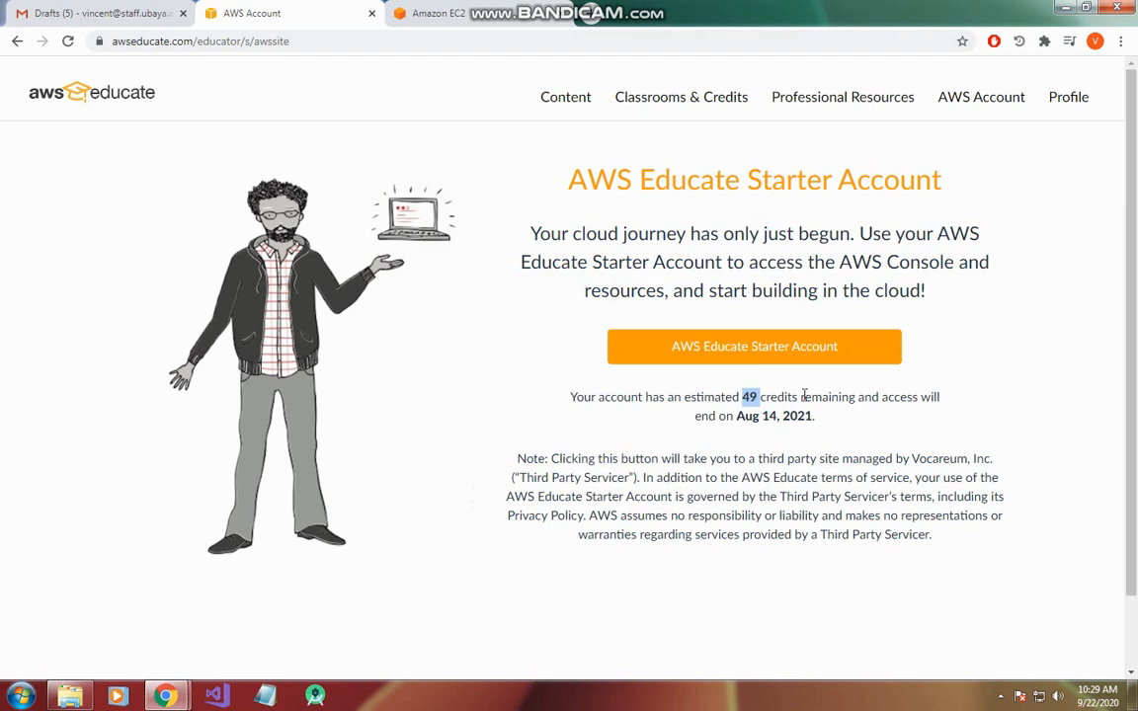
pyautogui.click(756, 409)
pyautogui.click(716, 362)
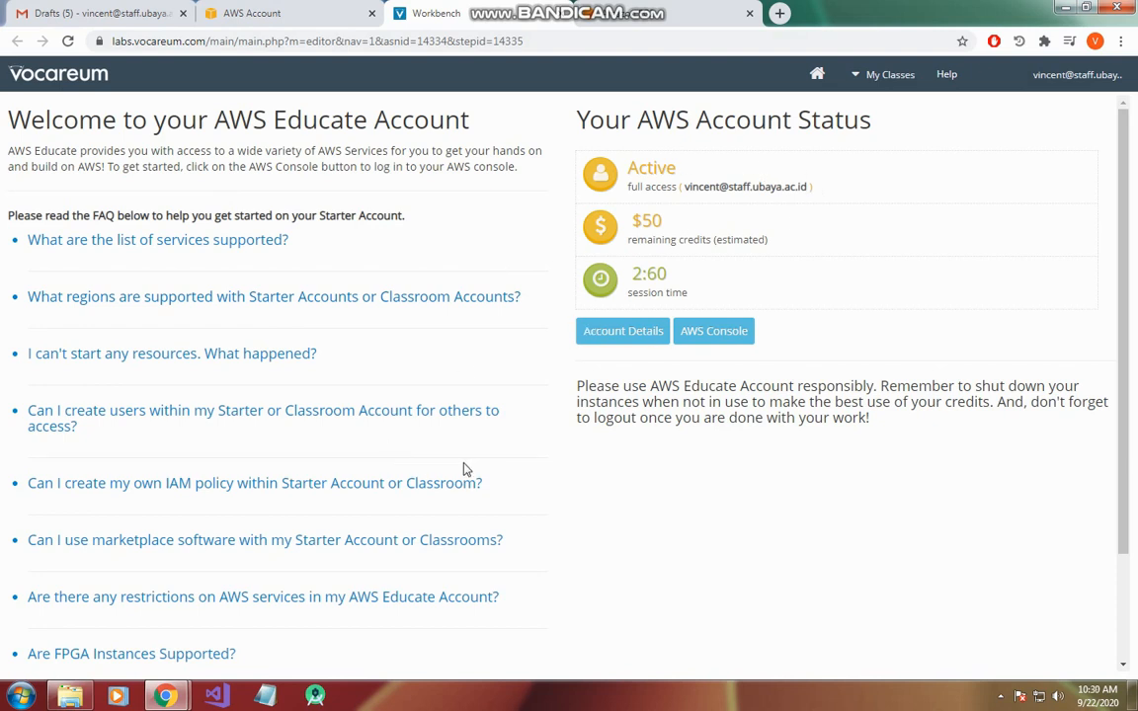
pyautogui.click(715, 331)
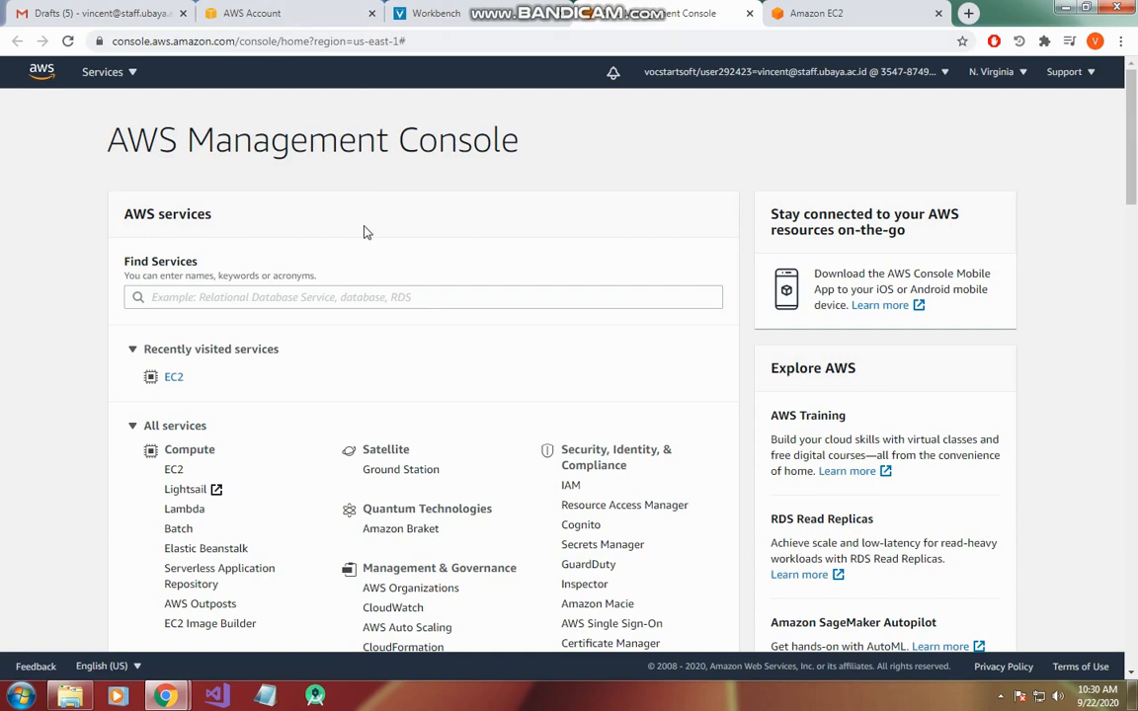
# Step: Browse the full AWS services list and open EC2 from the Compute category
pyautogui.scroll(-1, 361, 227)
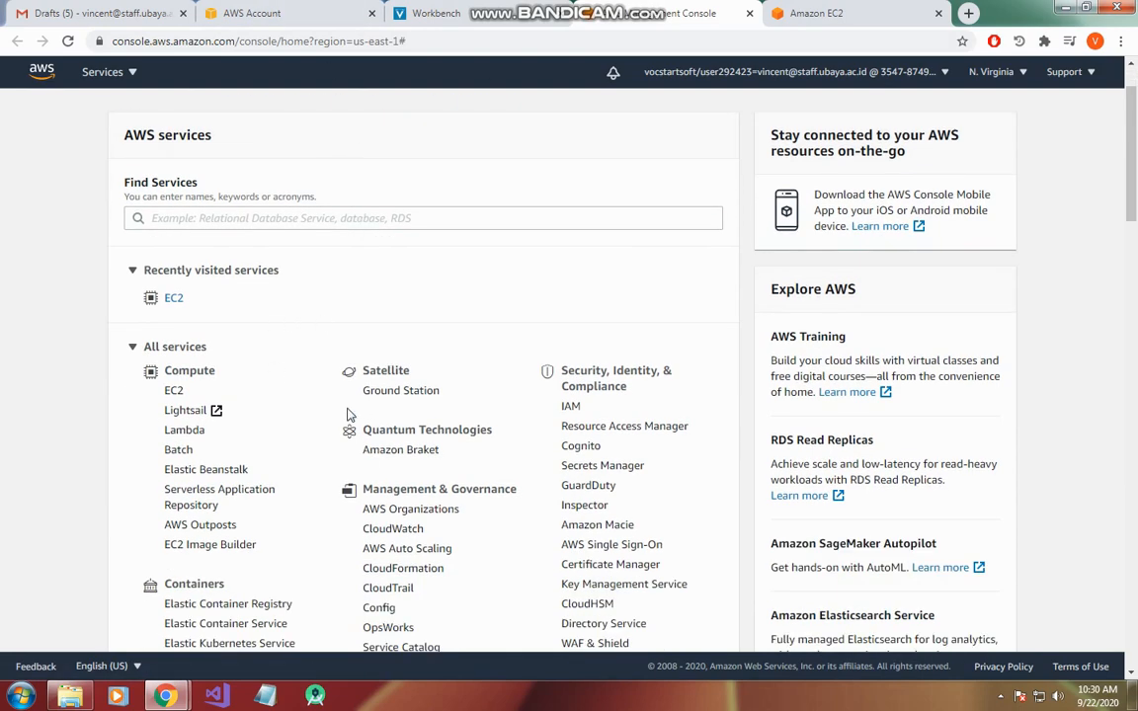
pyautogui.scroll(-1, 359, 411)
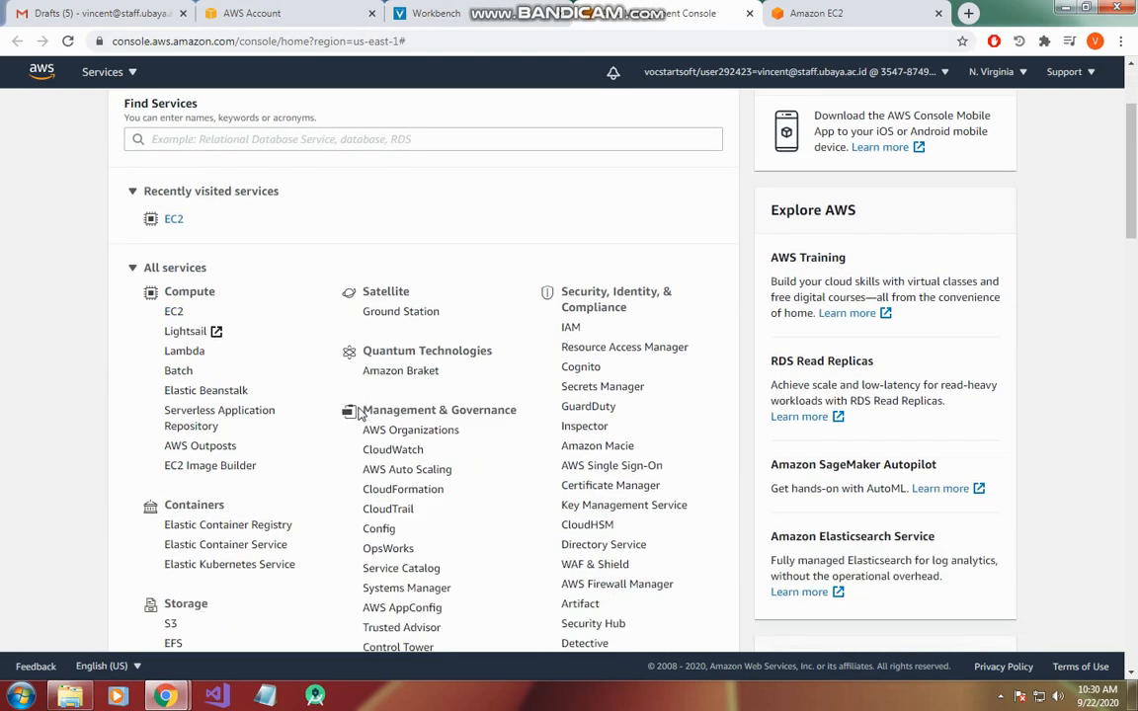
pyautogui.click(182, 269)
pyautogui.click(182, 271)
pyautogui.scroll(-2, 326, 336)
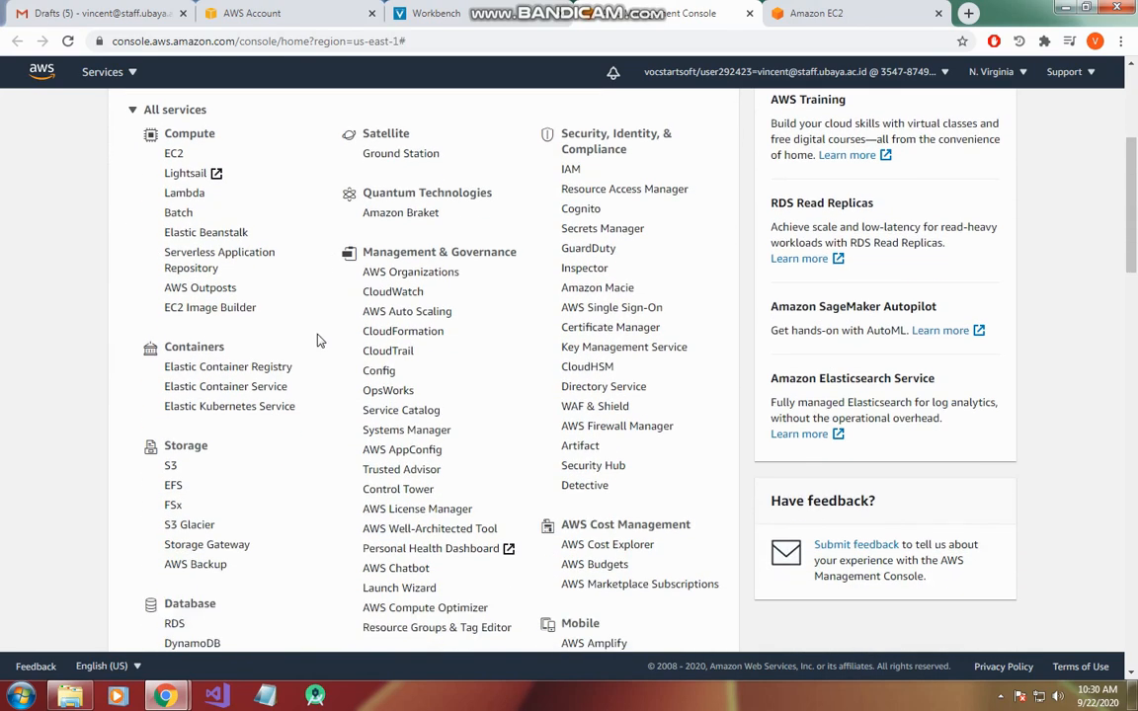
pyautogui.scroll(1, 317, 340)
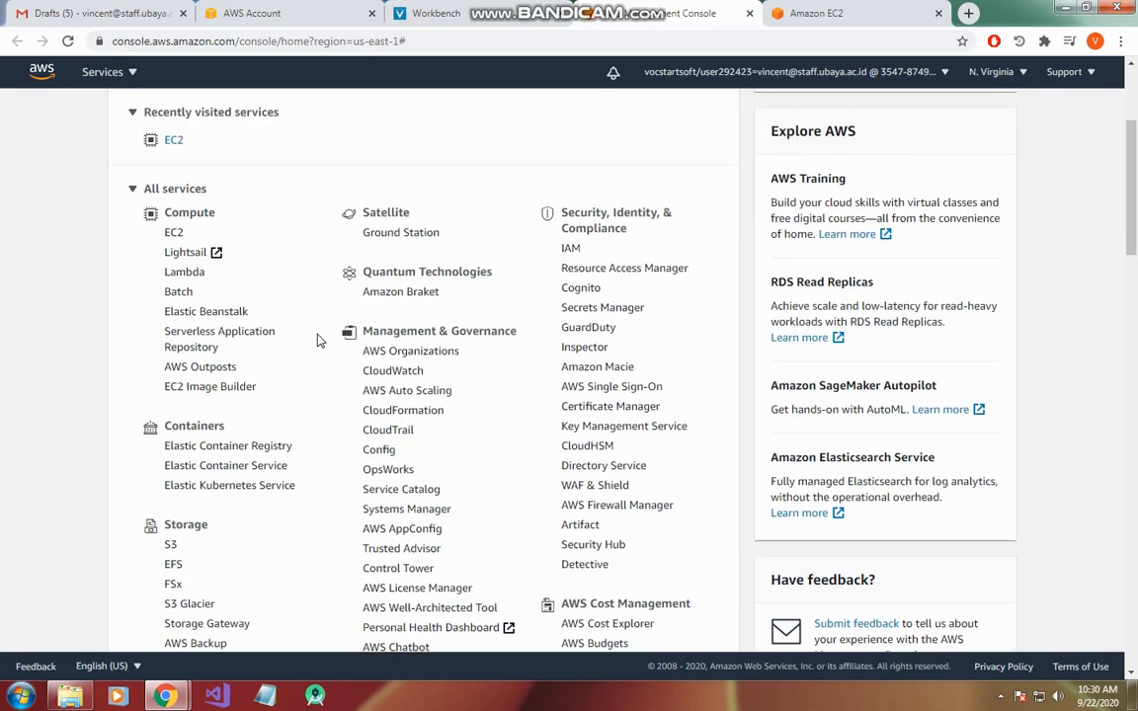
pyautogui.scroll(1, 317, 340)
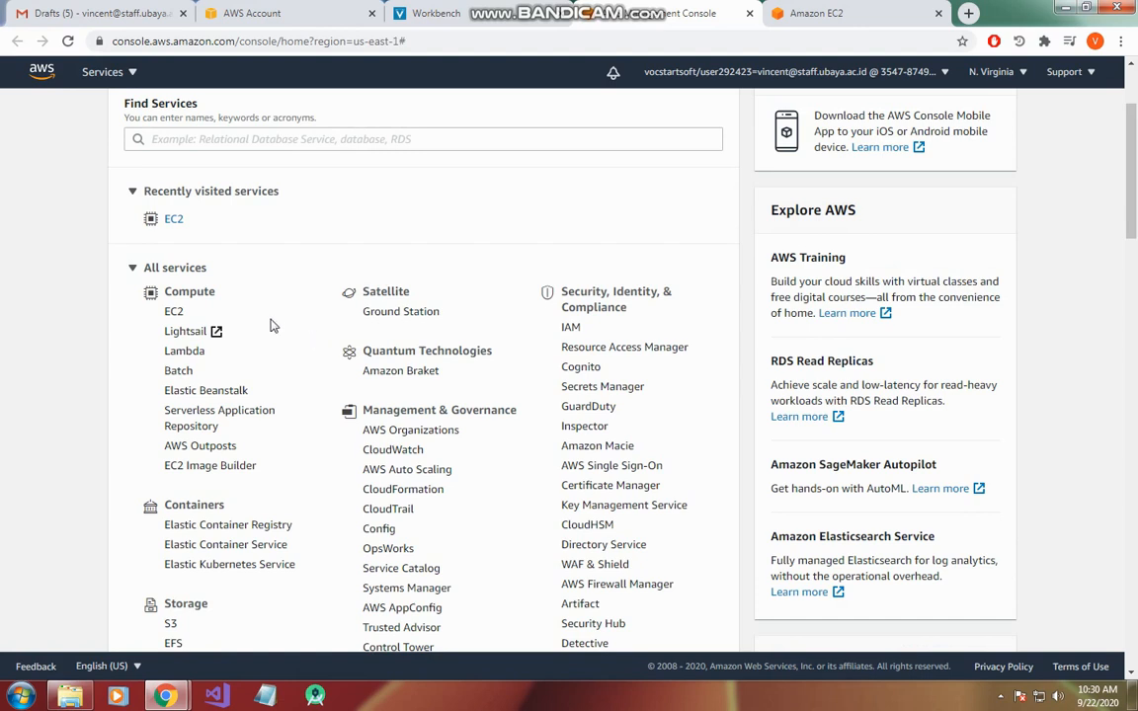
pyautogui.click(173, 315)
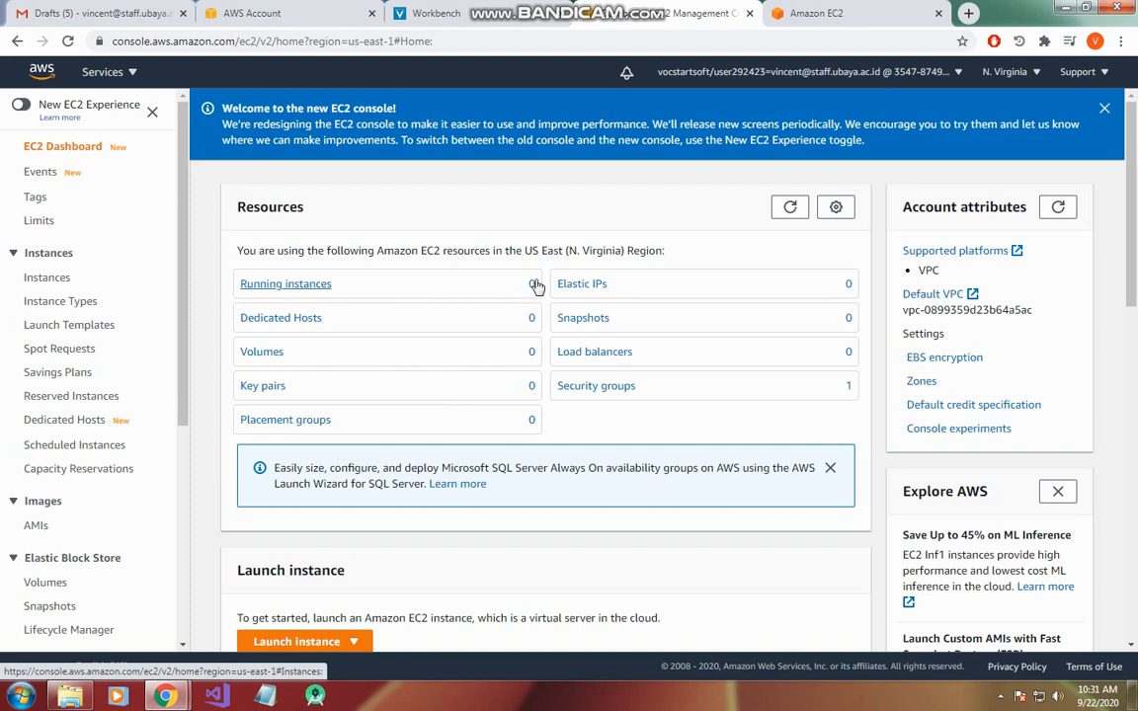
# Step: Open the list of running EC2 instances and start launching a new instance
pyautogui.click(291, 285)
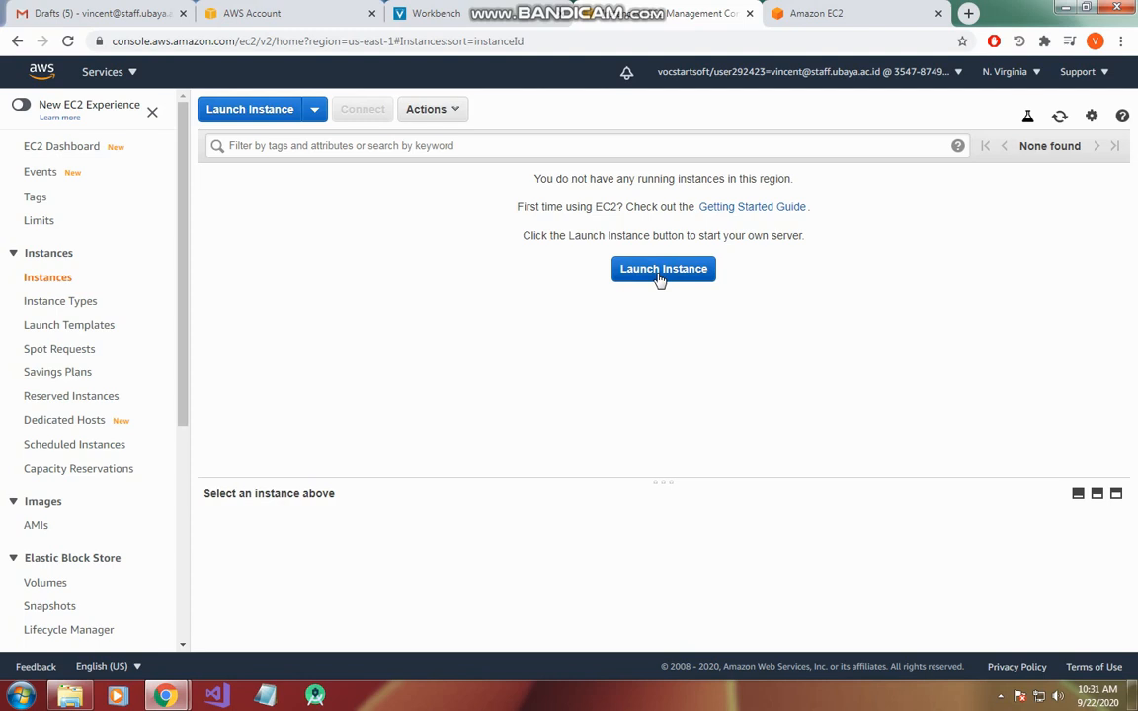
pyautogui.click(253, 115)
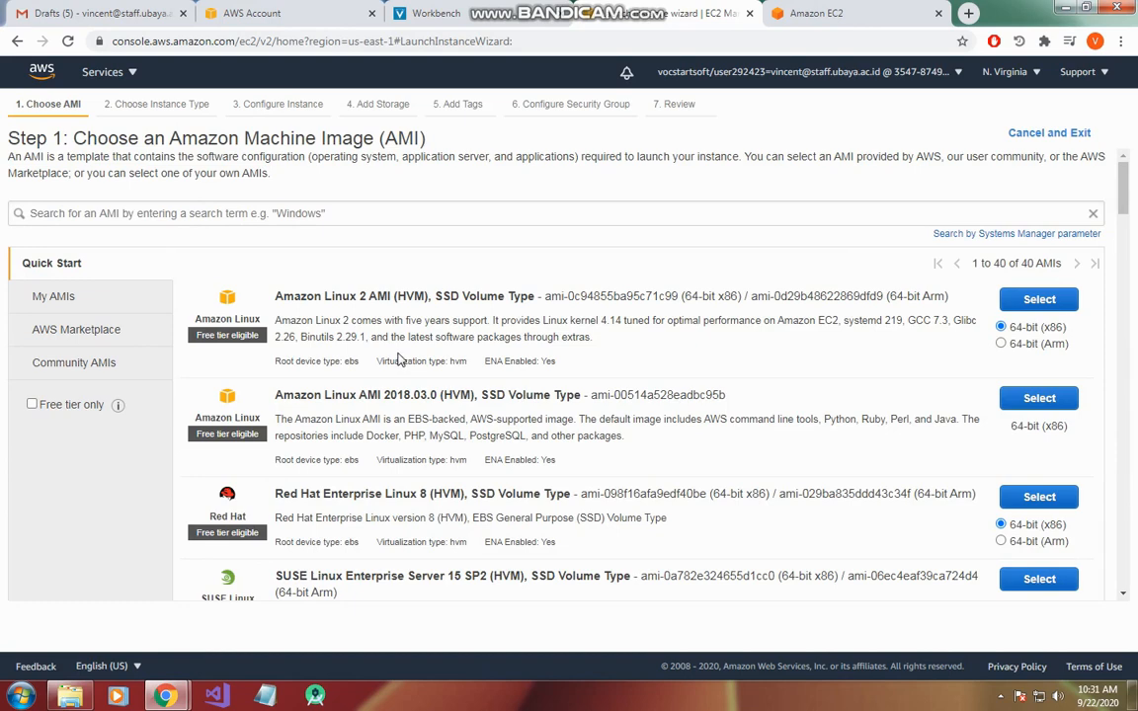
# Step: Examine the Quick Start Amazon Machine Images, including the Linux, Ubuntu, Windows Server and Deep Learning options
pyautogui.scroll(-1, 399, 359)
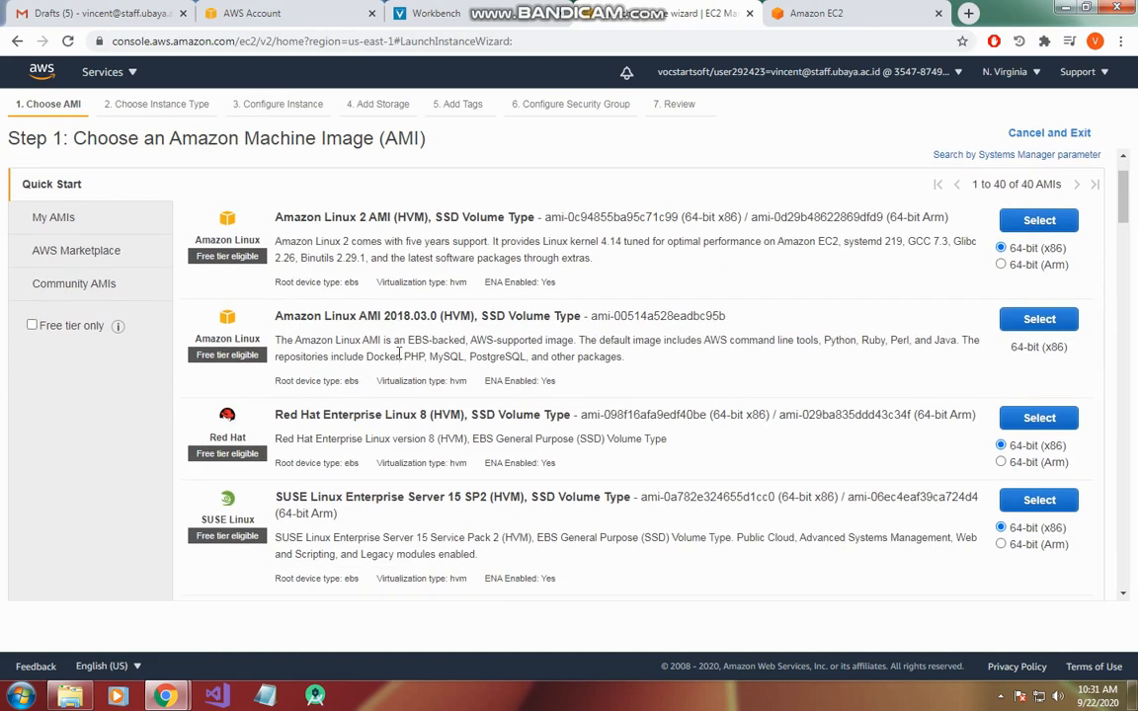
pyautogui.scroll(1, 399, 354)
pyautogui.scroll(-1, 400, 354)
pyautogui.scroll(-2, 399, 343)
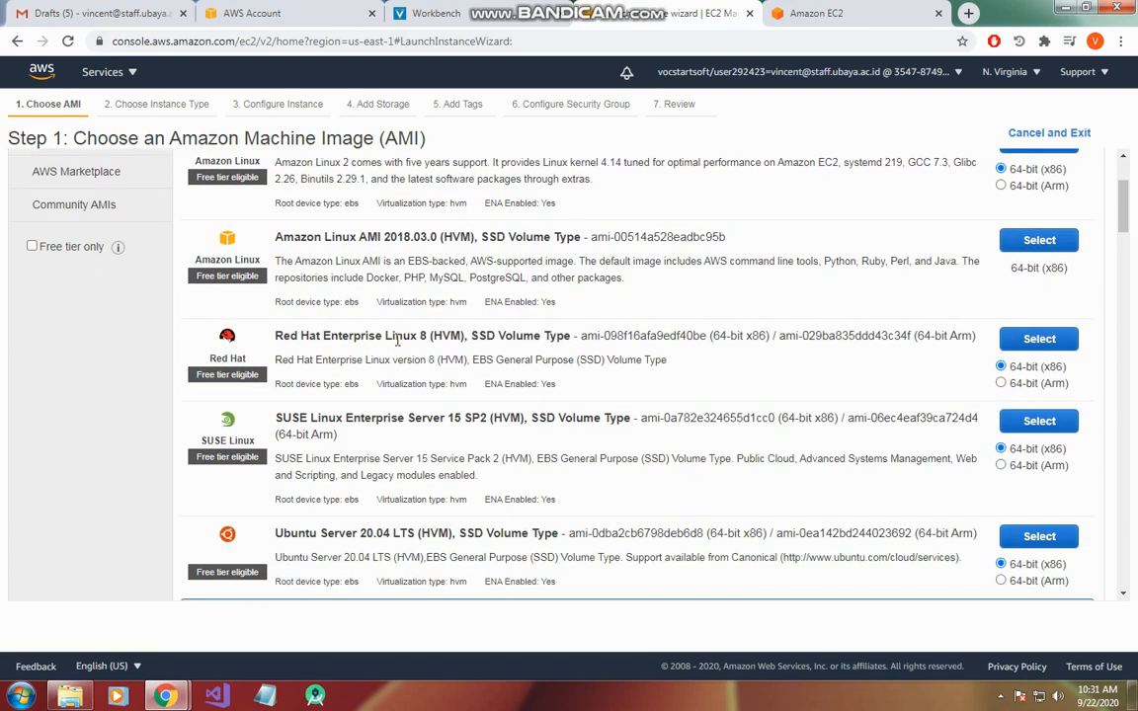
pyautogui.scroll(1, 399, 340)
pyautogui.scroll(-1, 273, 374)
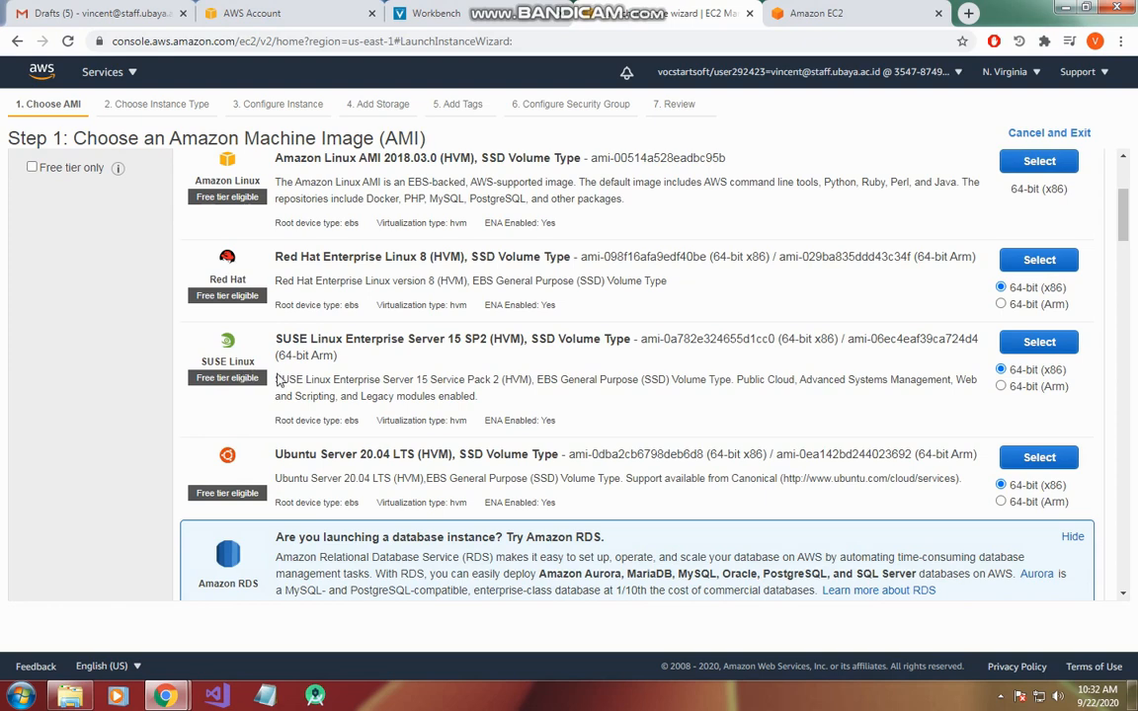
pyautogui.scroll(-1, 417, 400)
pyautogui.scroll(-2, 417, 400)
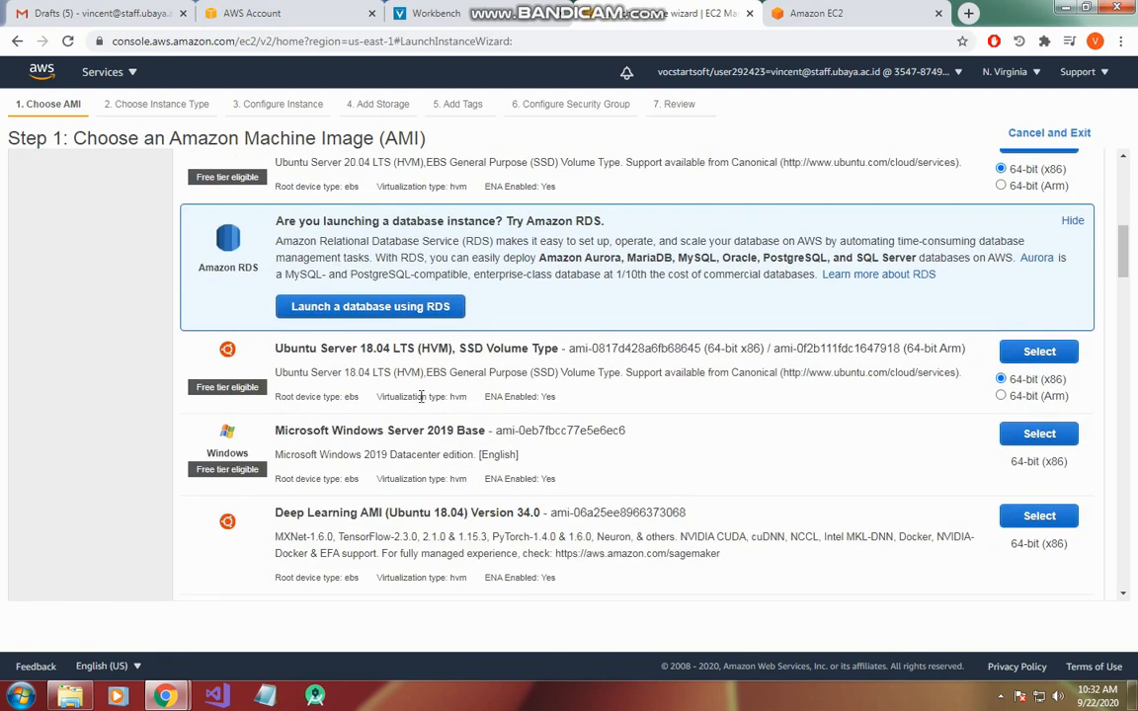
pyautogui.scroll(-1, 424, 399)
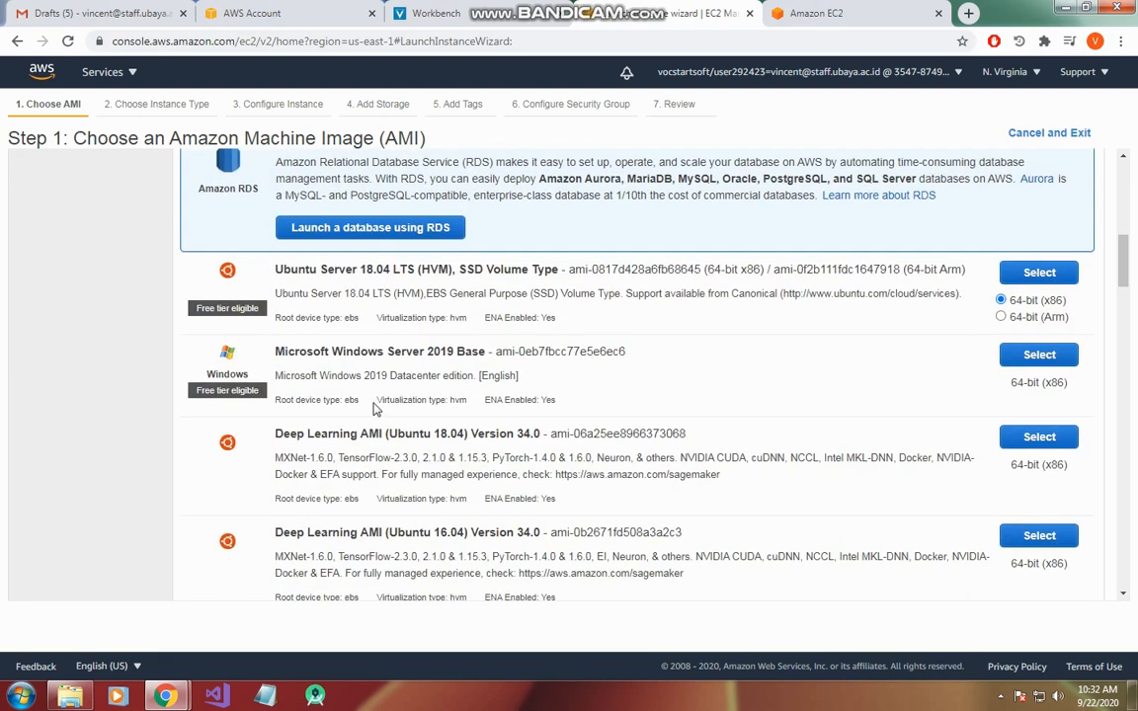
pyautogui.scroll(-4, 450, 361)
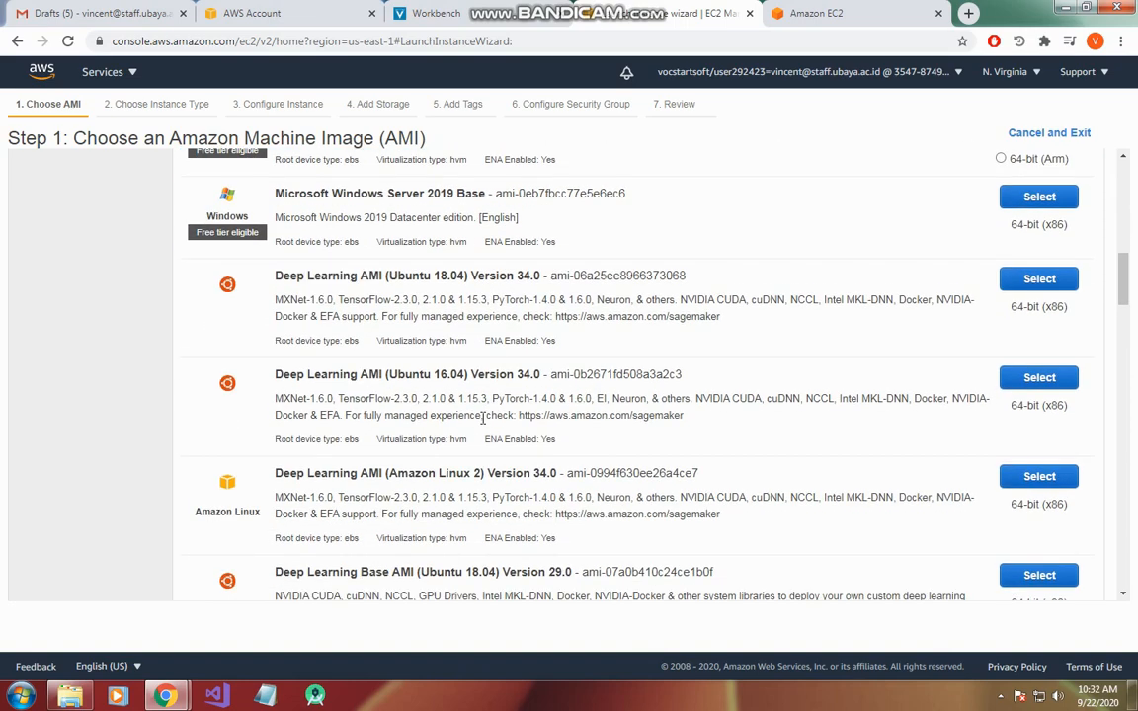
pyautogui.scroll(-2, 637, 440)
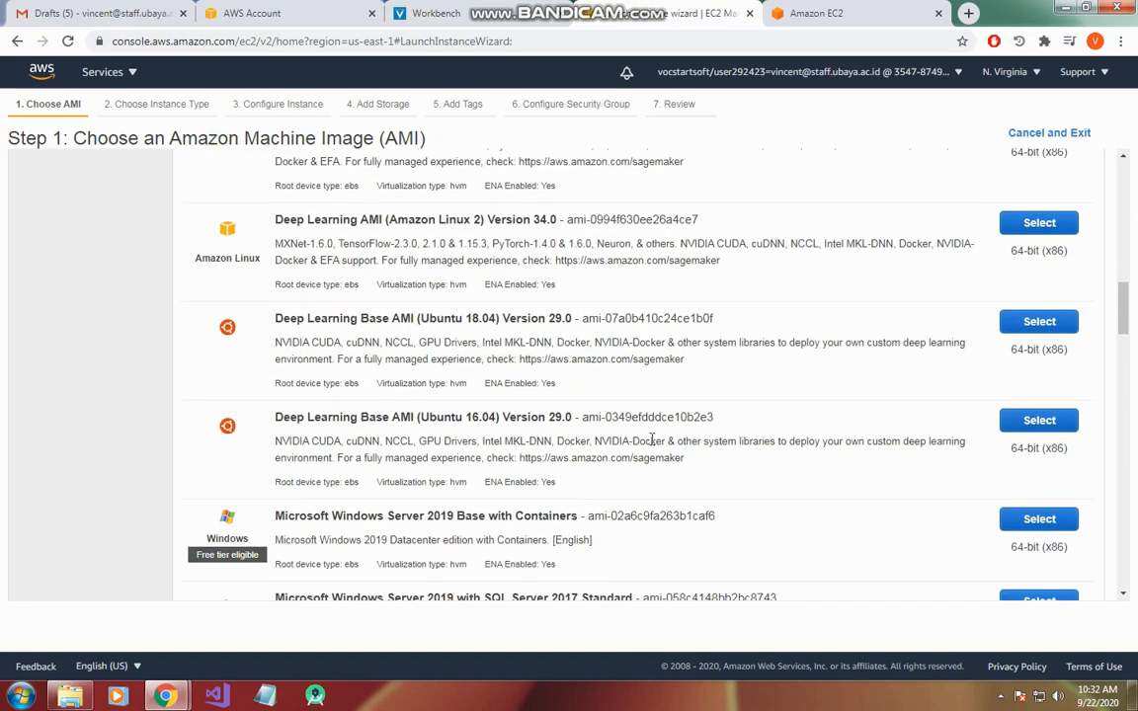
pyautogui.scroll(15, 612, 425)
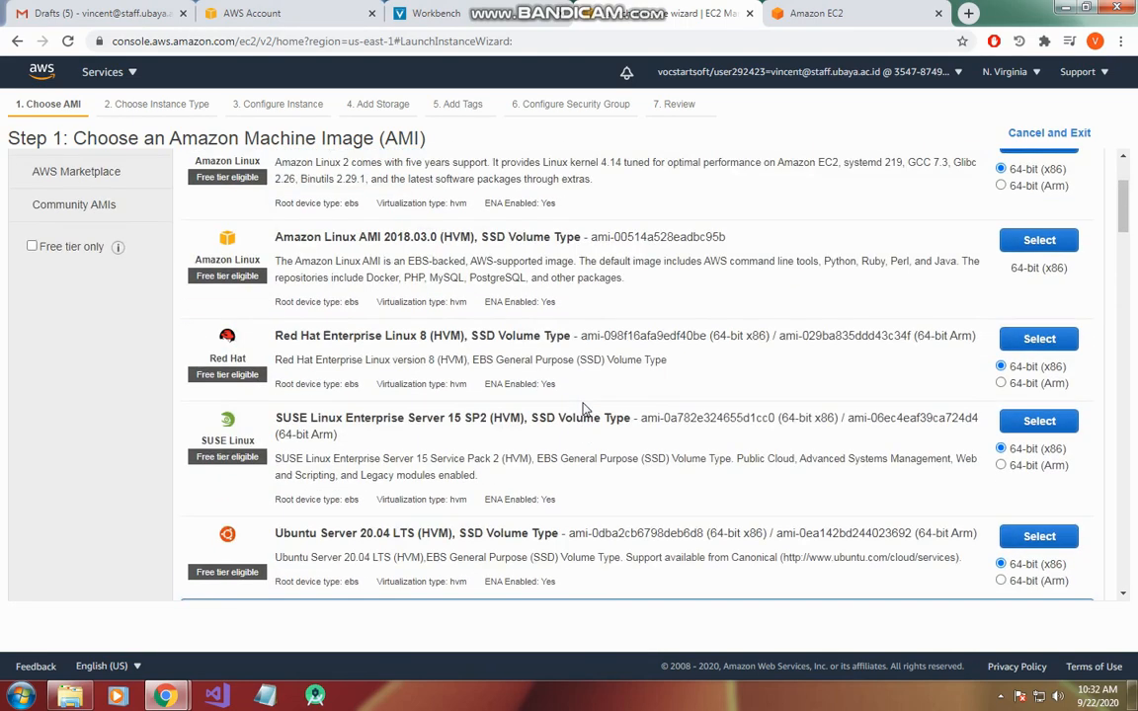
# Step: Search the Amazon Machine Images for "ubuntu"
pyautogui.click(147, 216)
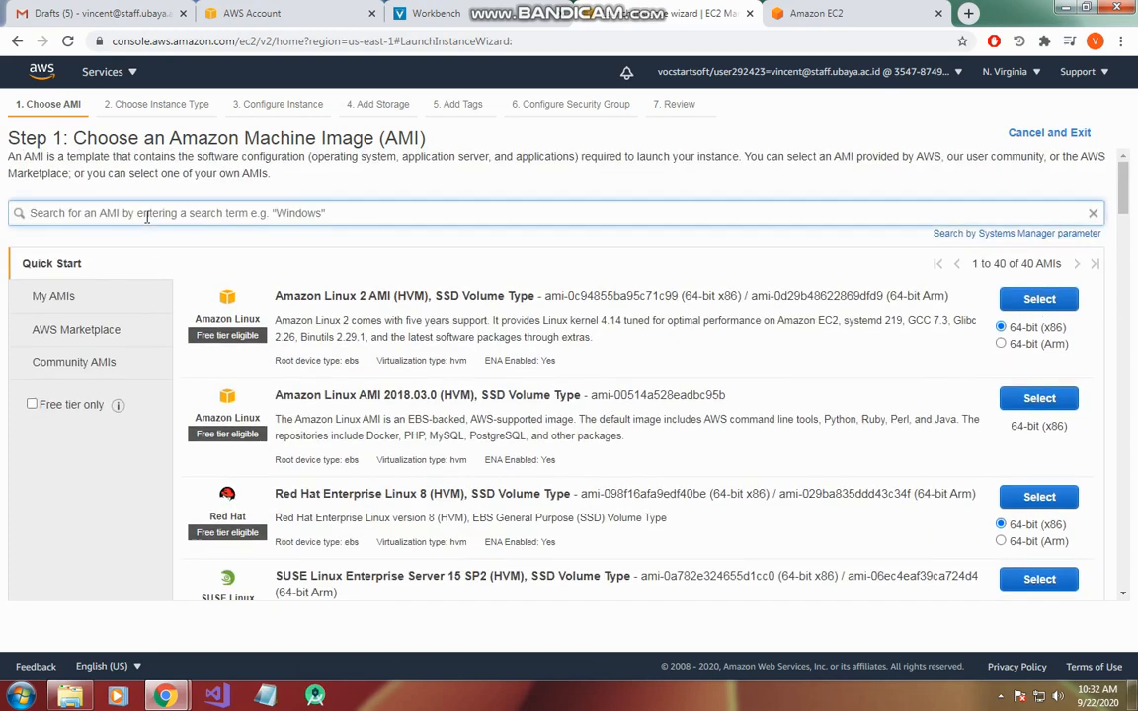
pyautogui.write('ubut')
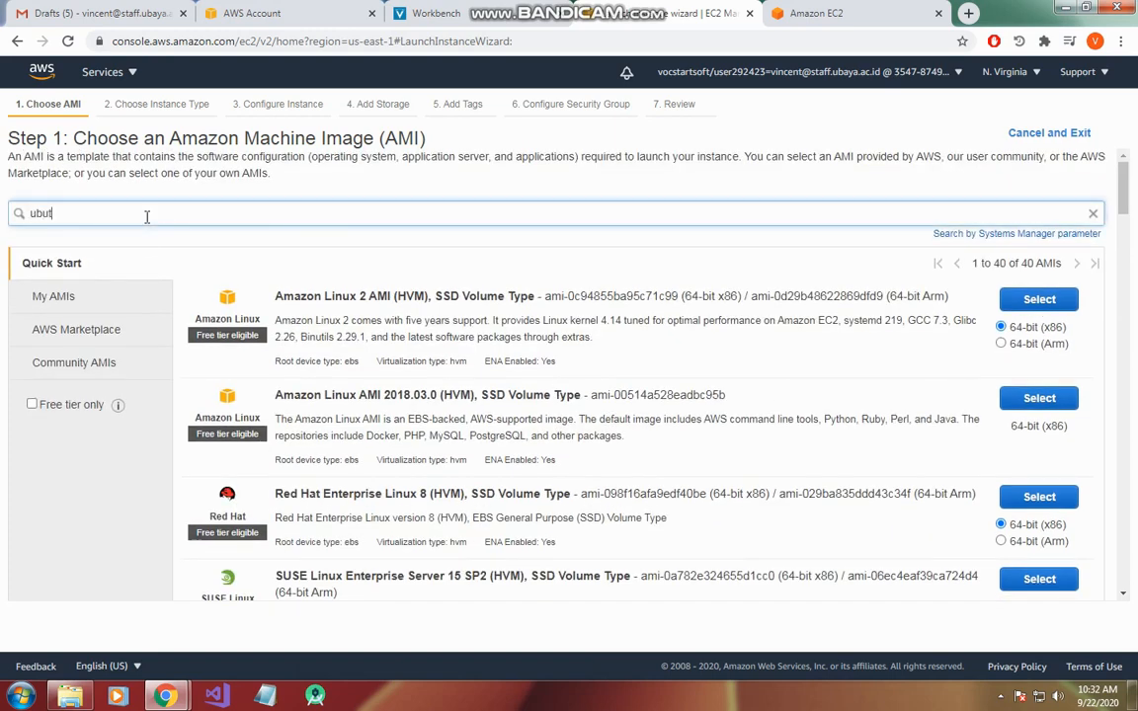
pyautogui.press('BackSpace')
pyautogui.write('ntu')
pyautogui.press('Return')
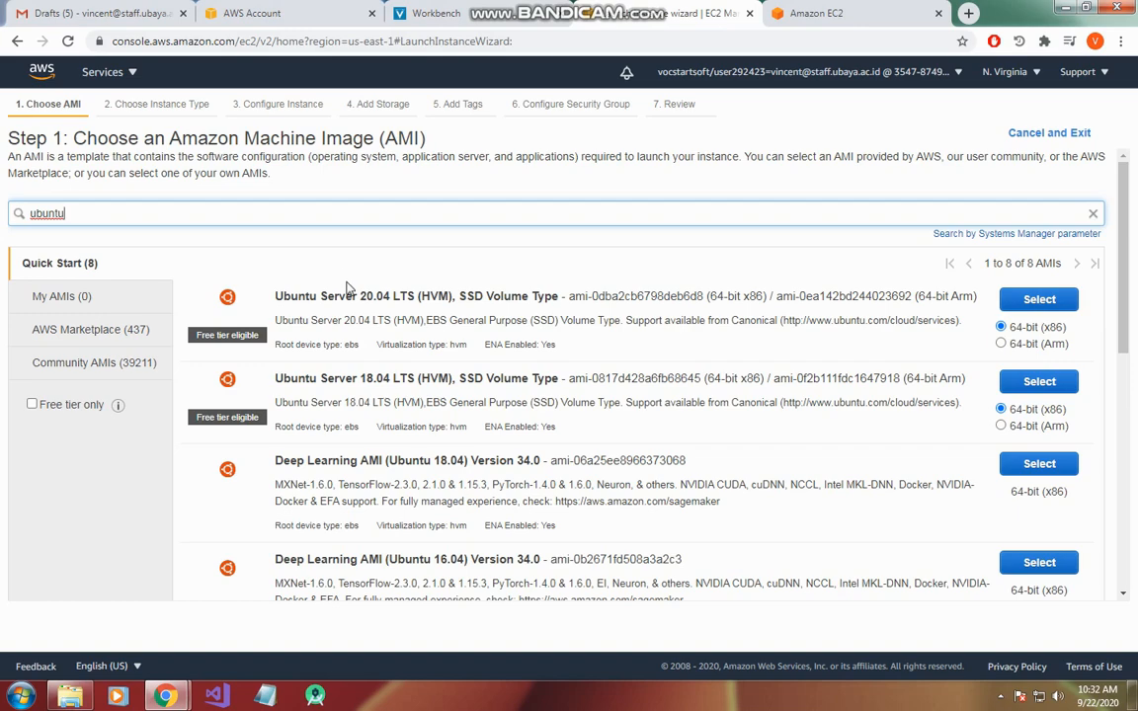
# Step: Review the Ubuntu images in the Quick Start results and select Ubuntu Server 20.04 LTS (HVM), SSD Volume Type, 64-bit (x86)
pyautogui.scroll(-6, 348, 287)
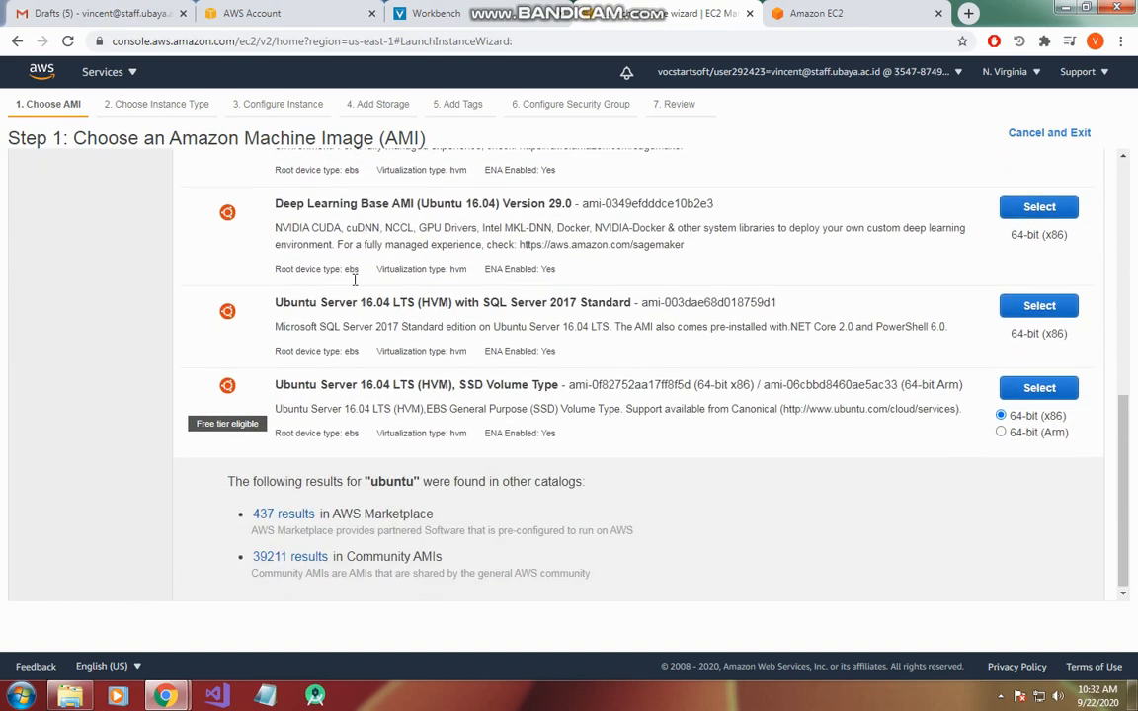
pyautogui.scroll(7, 508, 375)
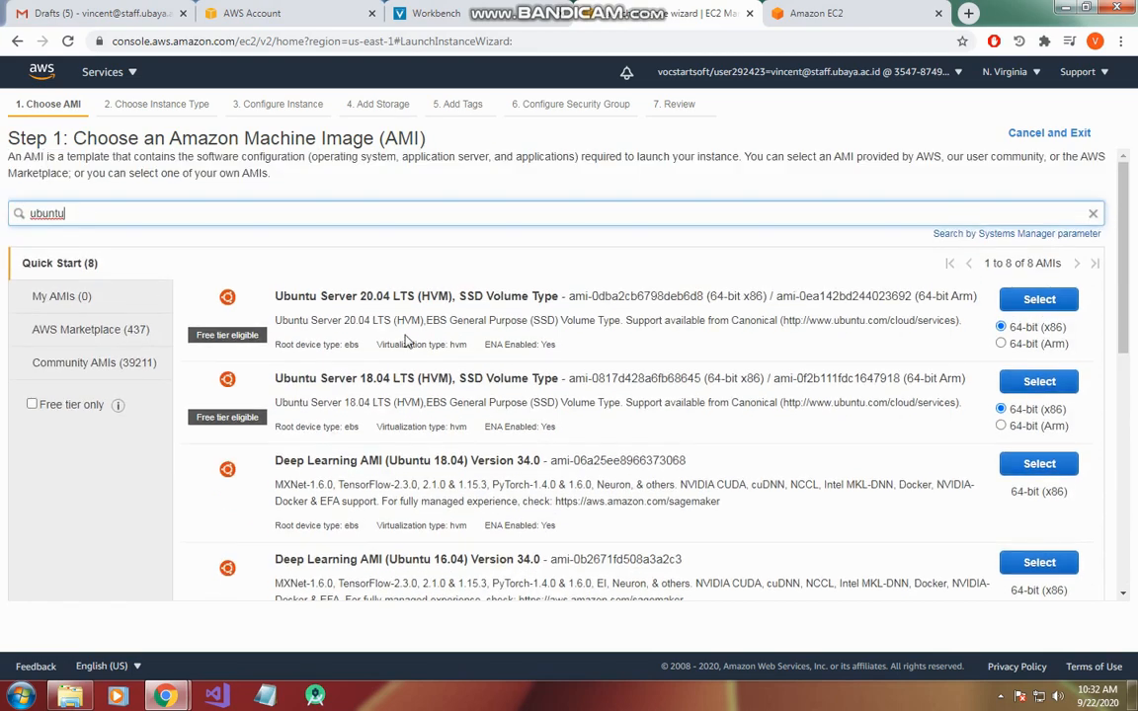
pyautogui.scroll(-3, 379, 343)
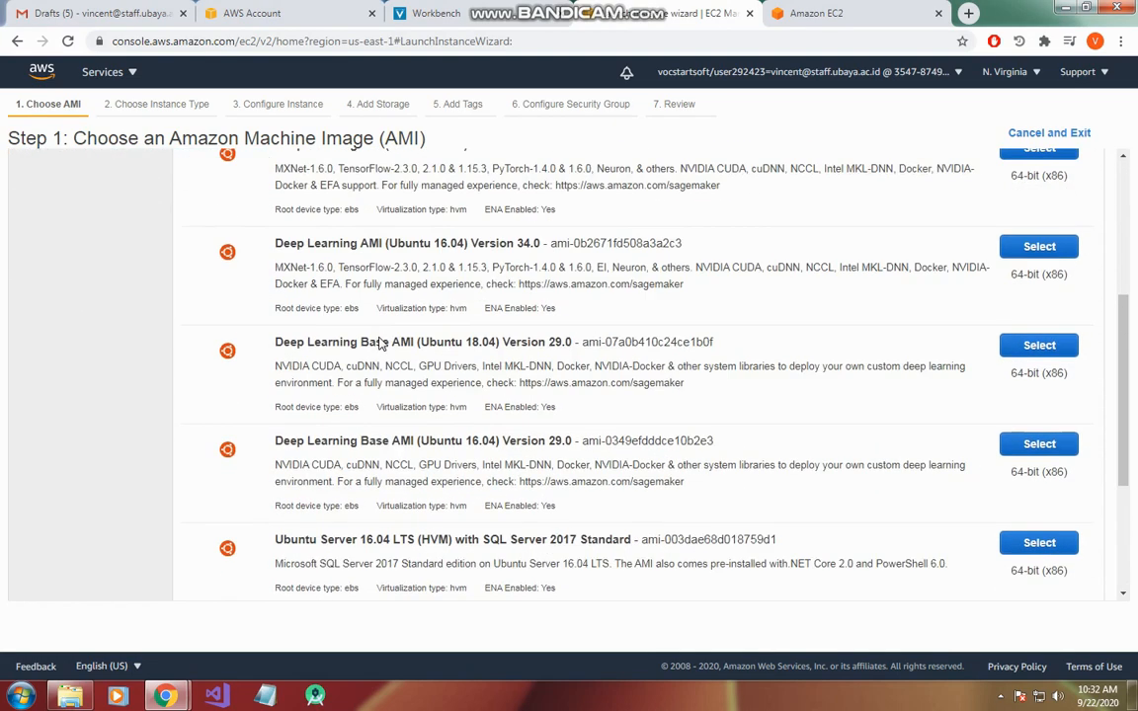
pyautogui.scroll(4, 379, 343)
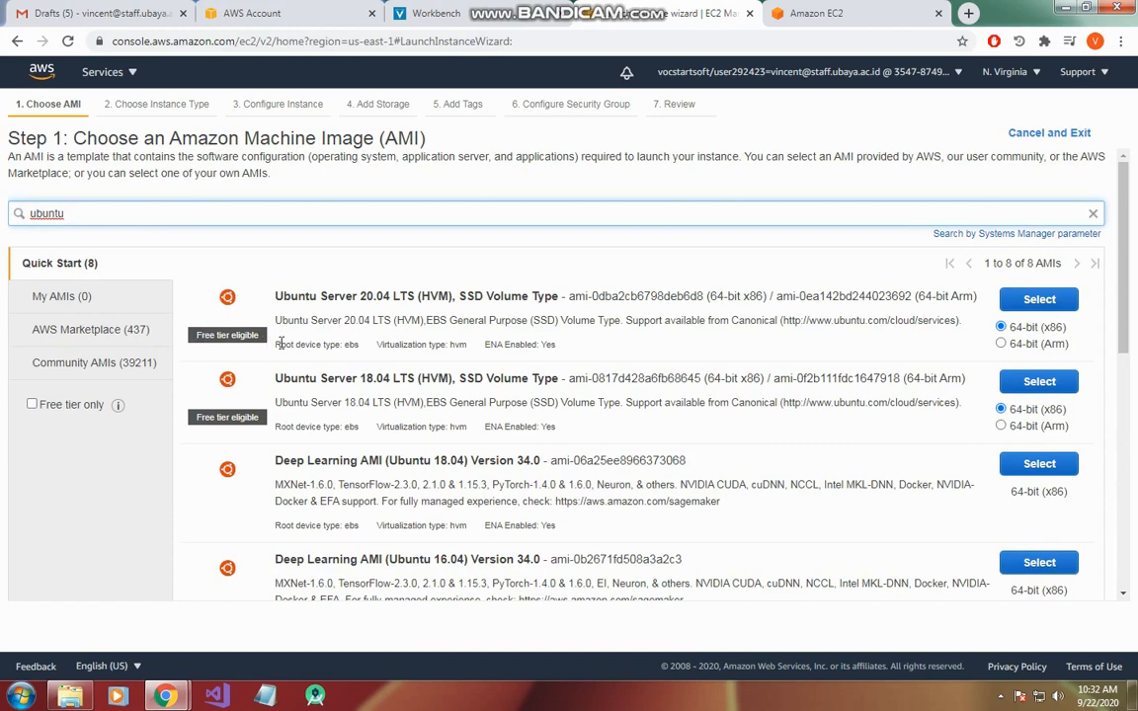
pyautogui.scroll(-6, 285, 365)
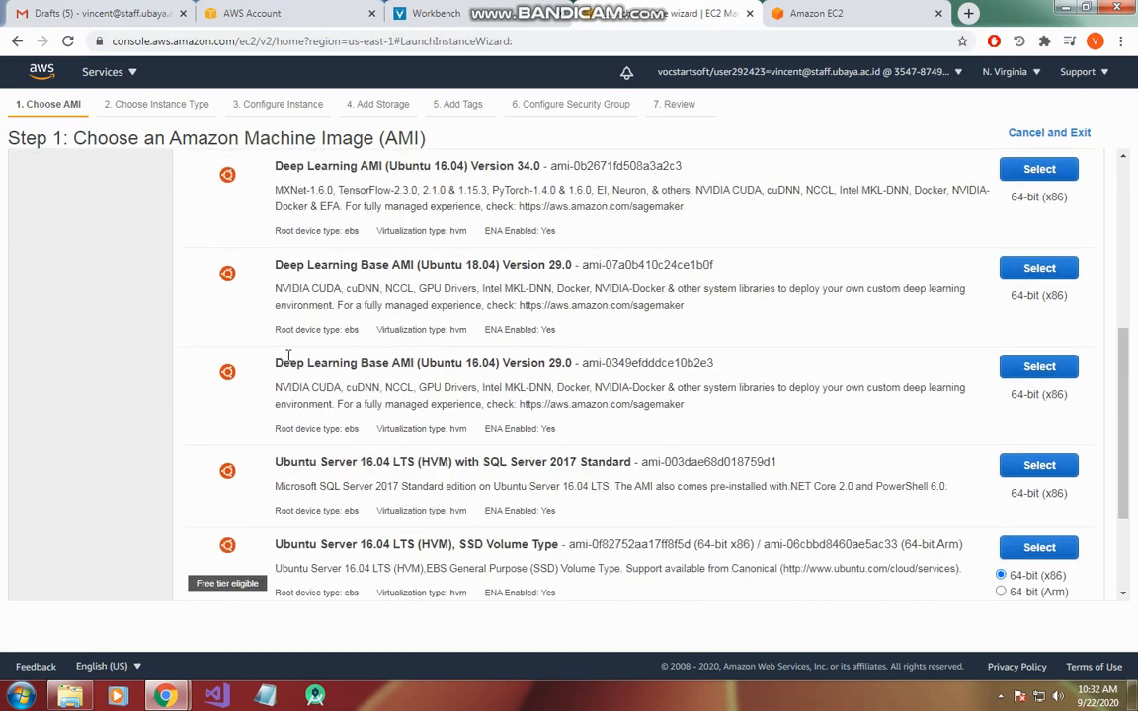
pyautogui.scroll(6, 258, 348)
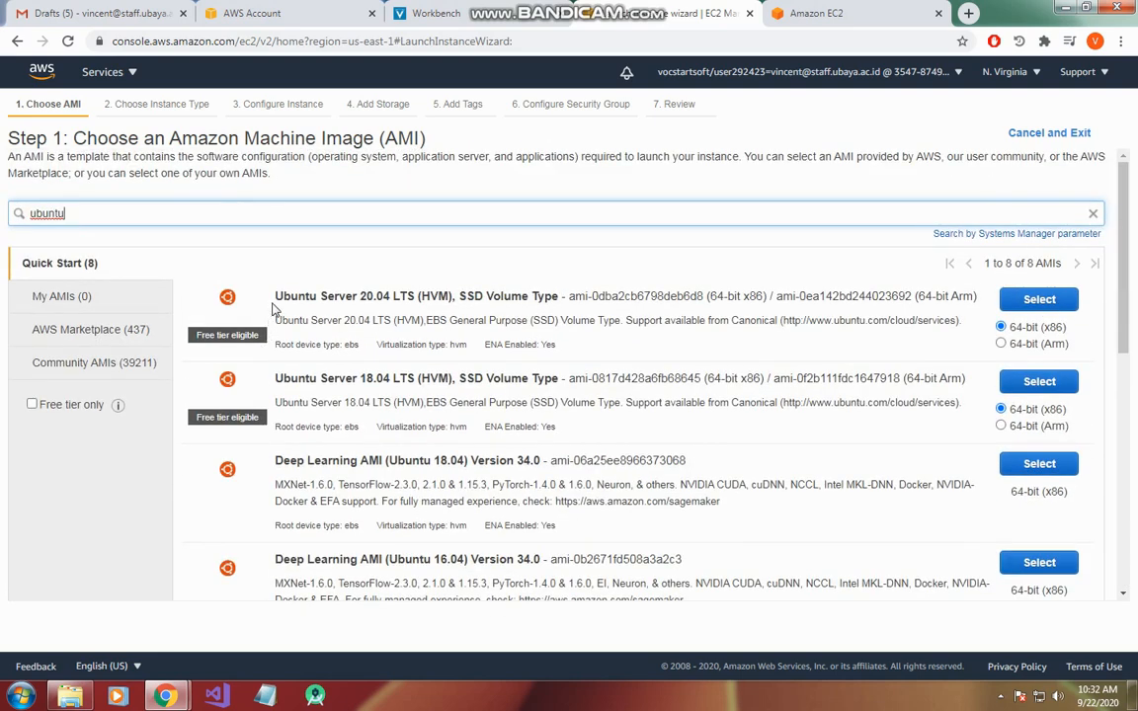
pyautogui.moveTo(276, 302); pyautogui.dragTo(392, 300)
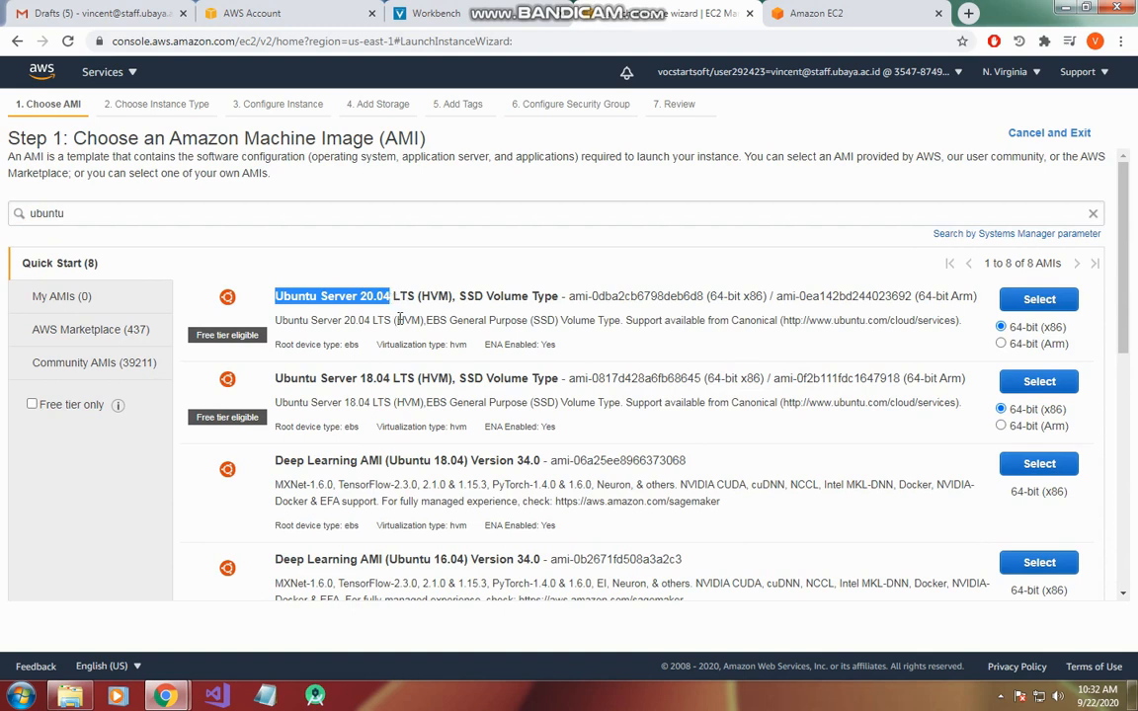
pyautogui.click(399, 320)
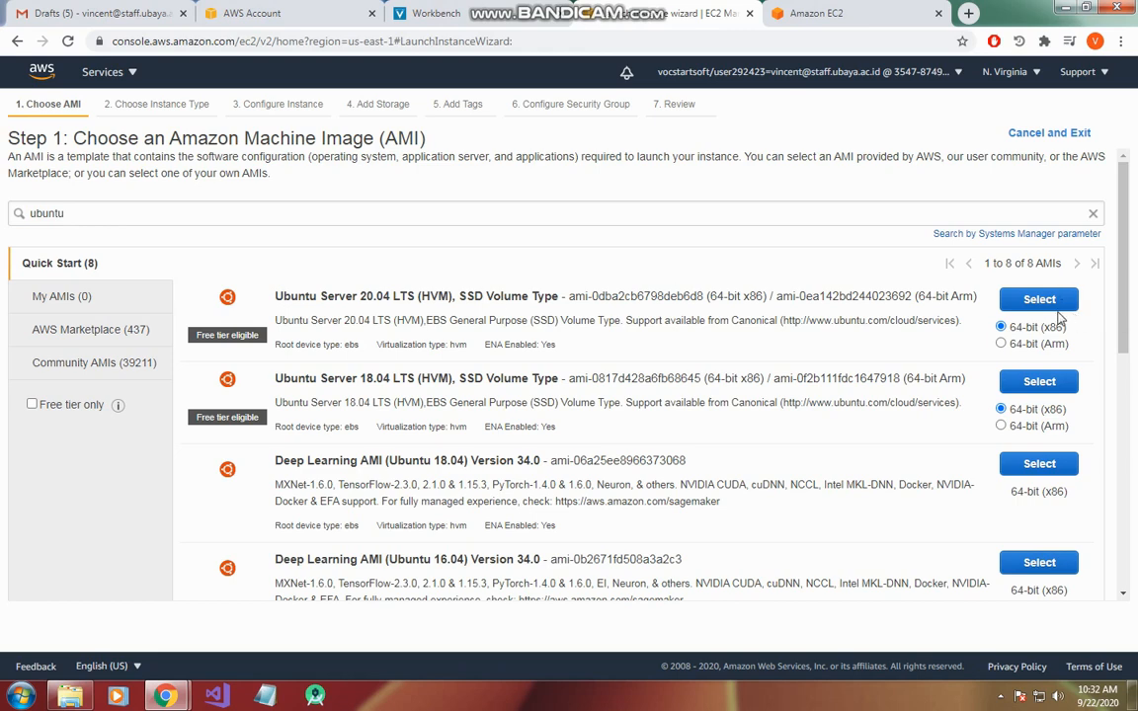
pyautogui.click(1040, 299)
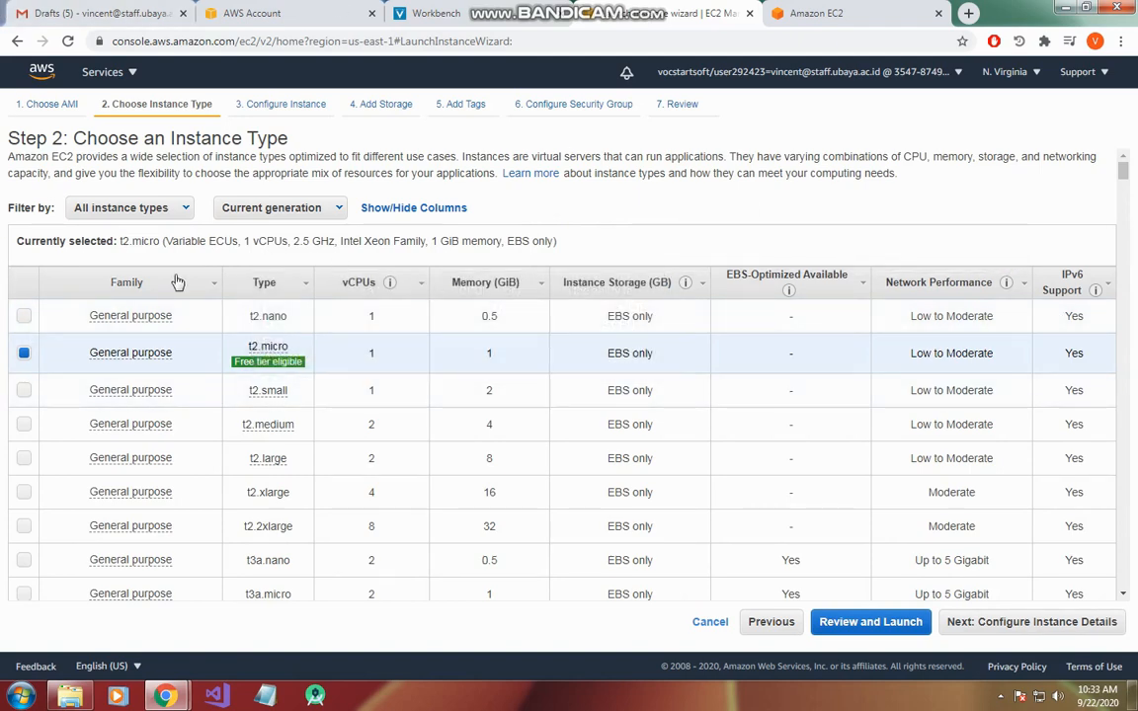
# Step: Compare the available instance types by sorting them by memory and by vCPUs, ending with the fewest vCPUs first
pyautogui.moveTo(268, 362)
pyautogui.click(542, 286)
pyautogui.click(542, 288)
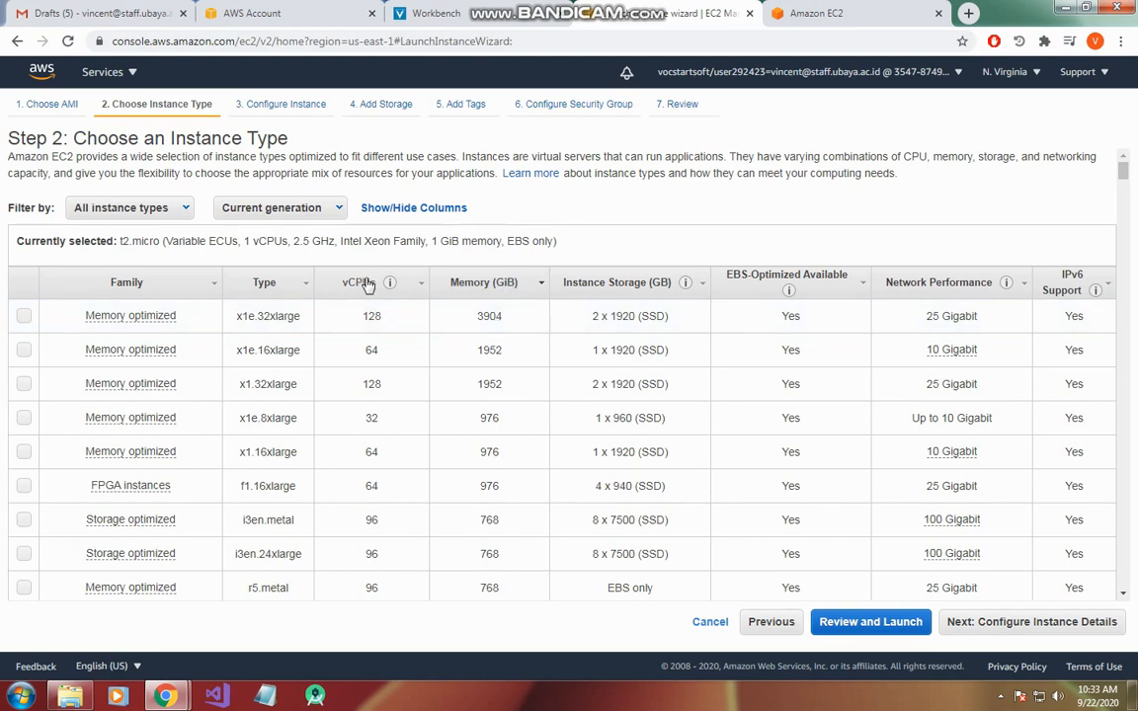
pyautogui.click(420, 287)
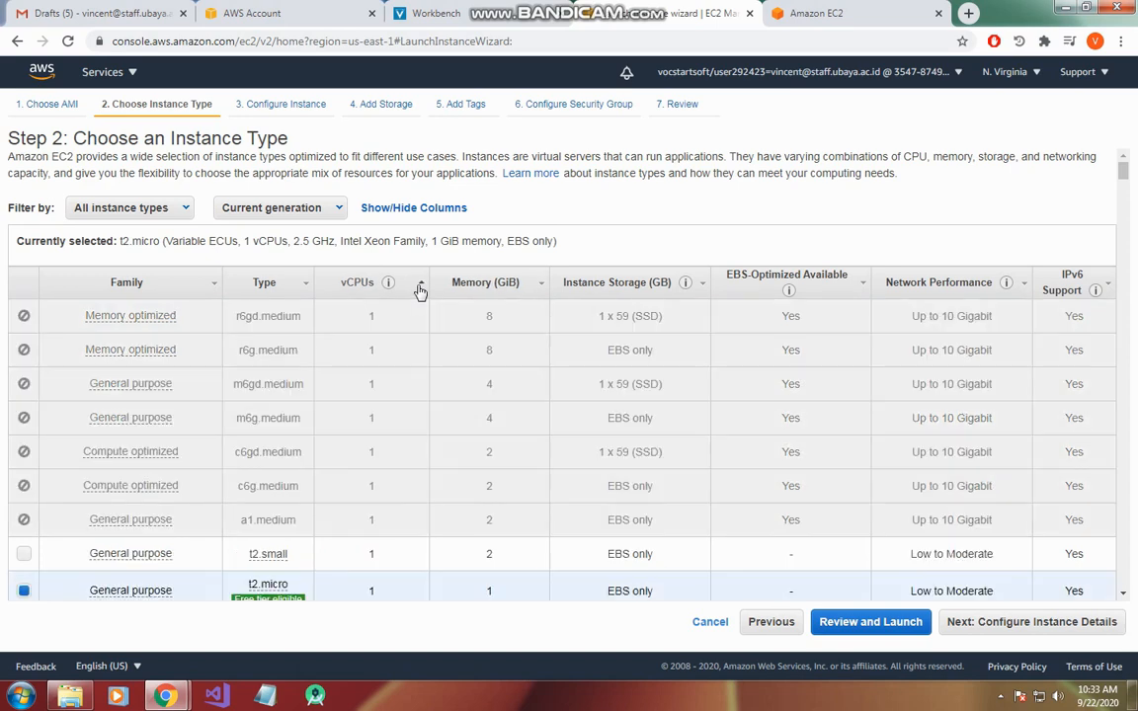
pyautogui.click(420, 287)
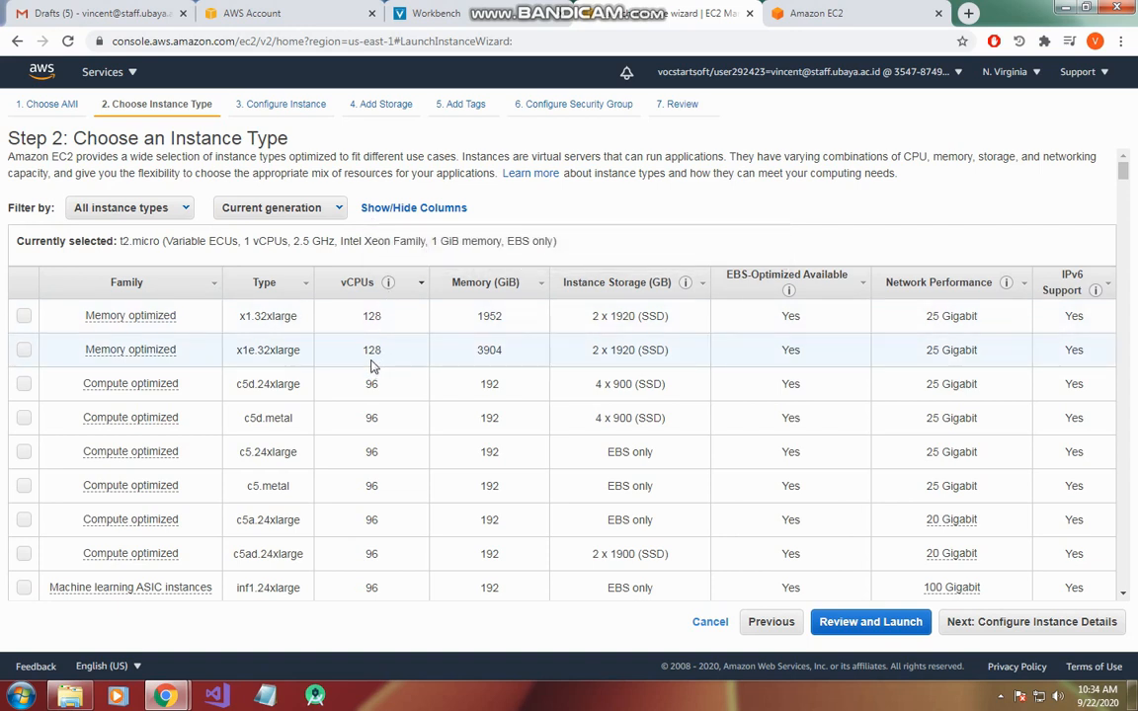
pyautogui.click(421, 286)
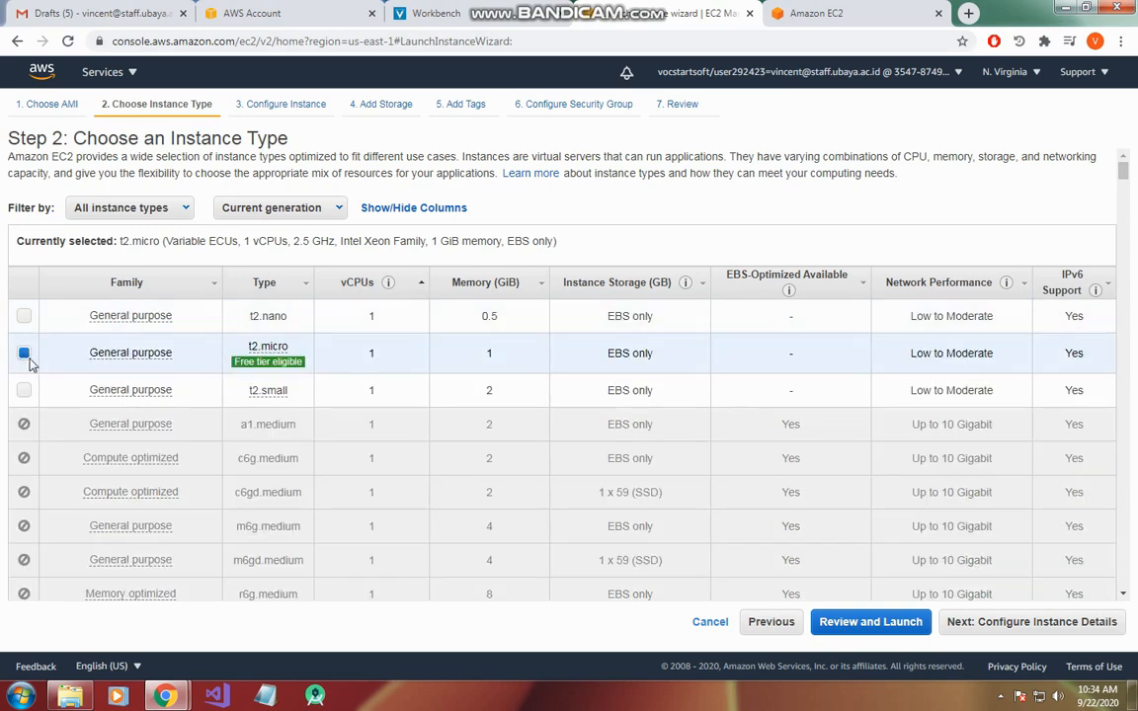
# Step: Keep the t2.micro instance type and the default instance details, and continue to the storage settings
pyautogui.moveTo(247, 358)
pyautogui.click(983, 624)
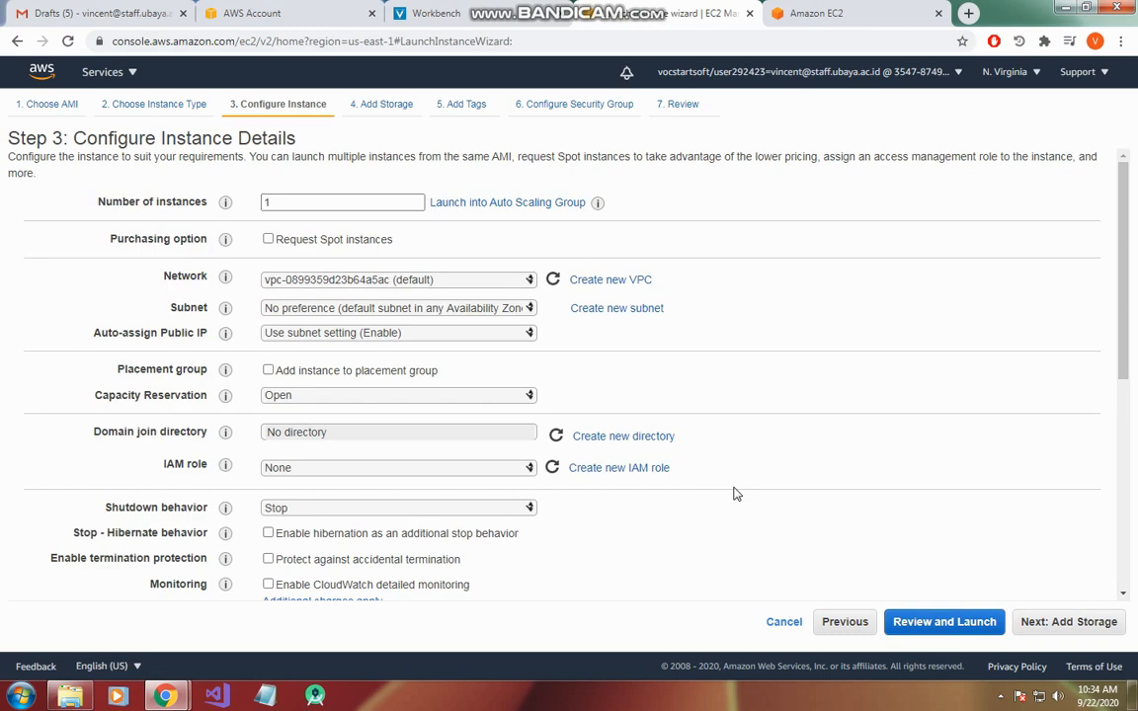
pyautogui.scroll(-3, 734, 494)
pyautogui.scroll(3, 734, 494)
pyautogui.click(1095, 623)
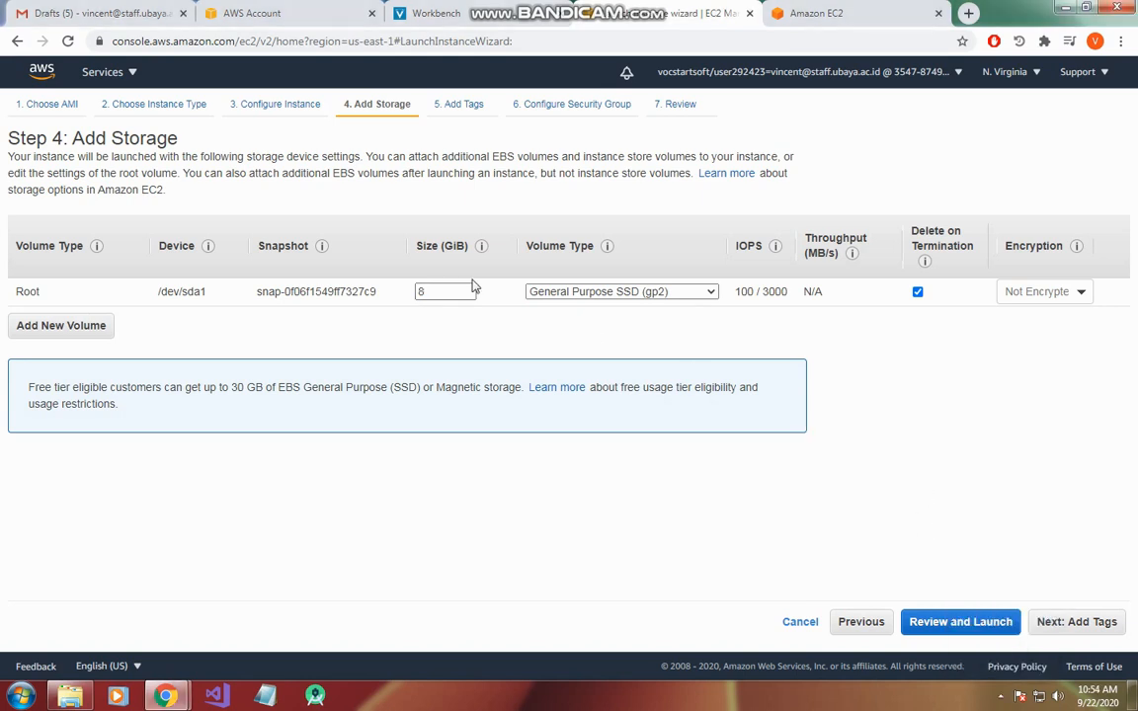
# Step: Check the root volume size against the free tier storage note, keep the default storage, and continue to the tags
pyautogui.doubleClick(440, 293)
pyautogui.click(29, 389)
pyautogui.moveTo(29, 390); pyautogui.dragTo(266, 392)
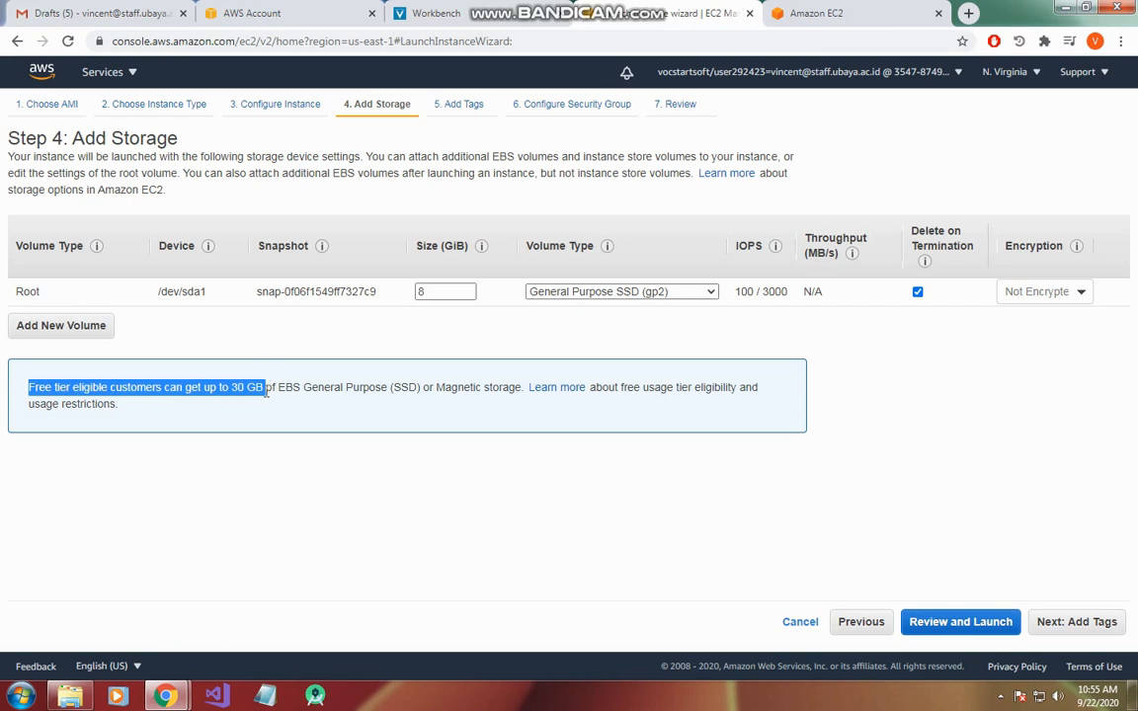
pyautogui.doubleClick(436, 290)
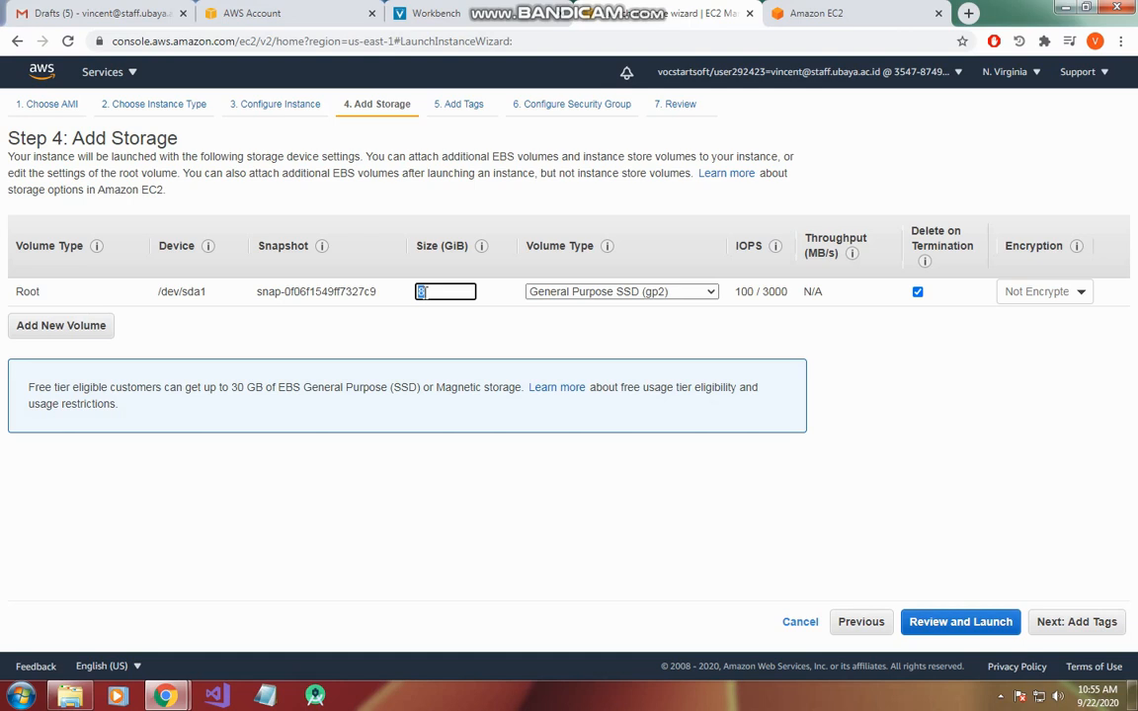
pyautogui.click(439, 293)
pyautogui.click(1103, 623)
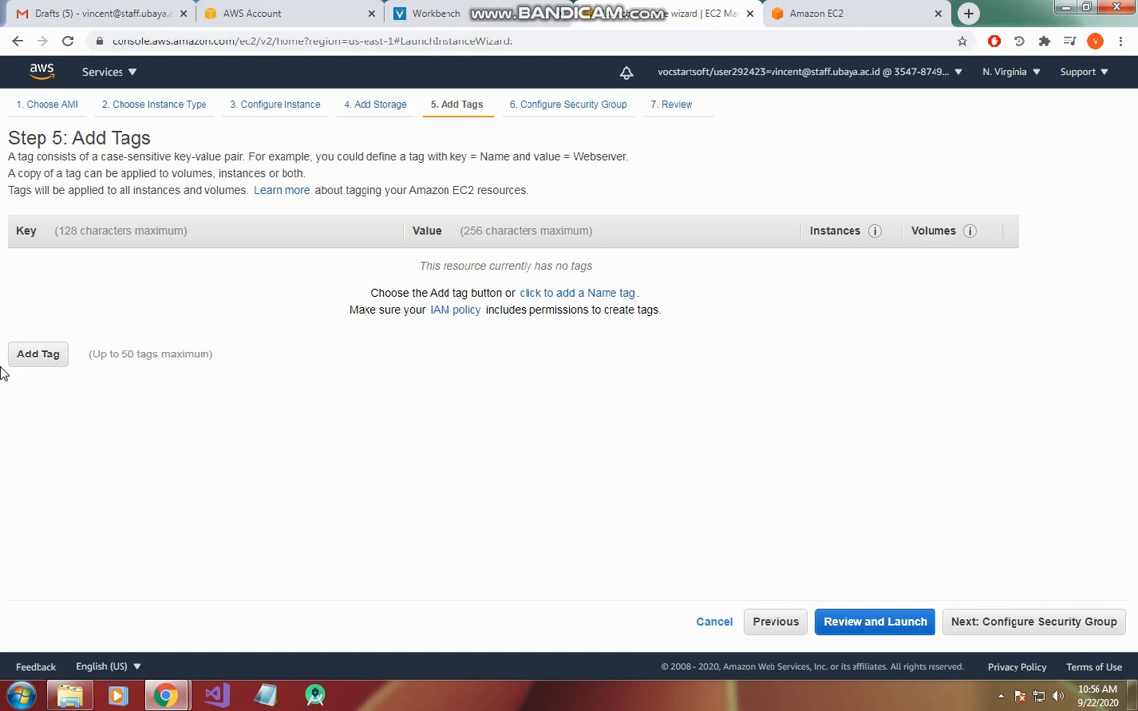
# Step: Add two tags: key server with value http, and key os with value linux
pyautogui.click(17, 360)
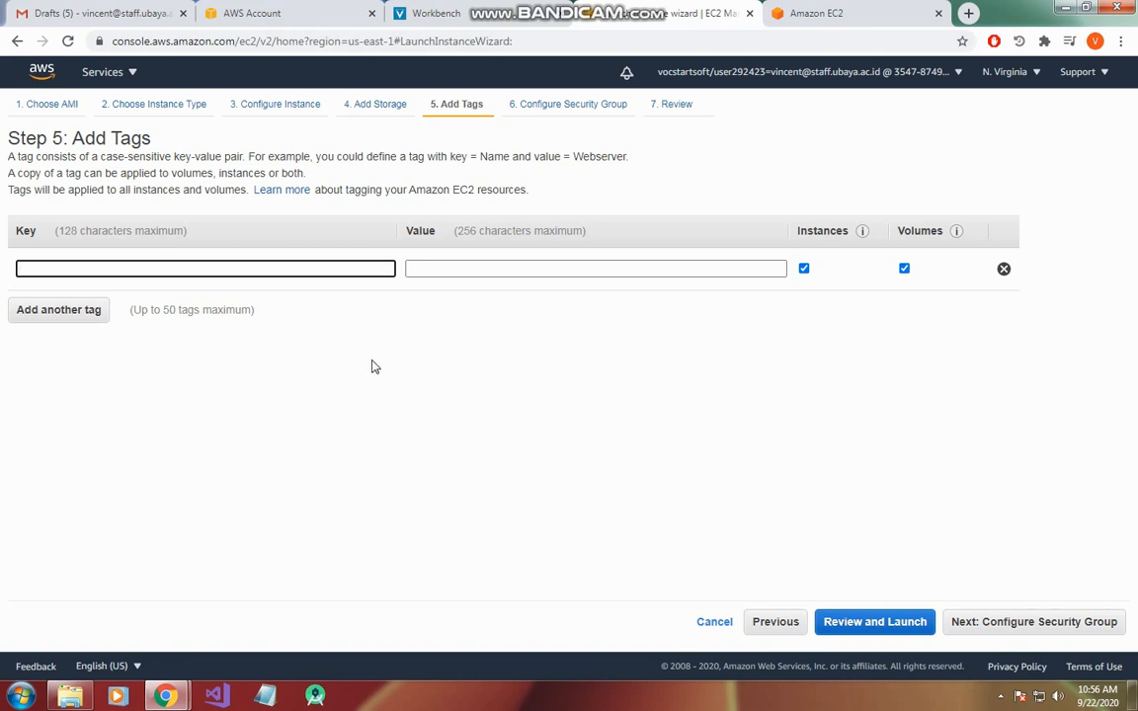
pyautogui.write('server')
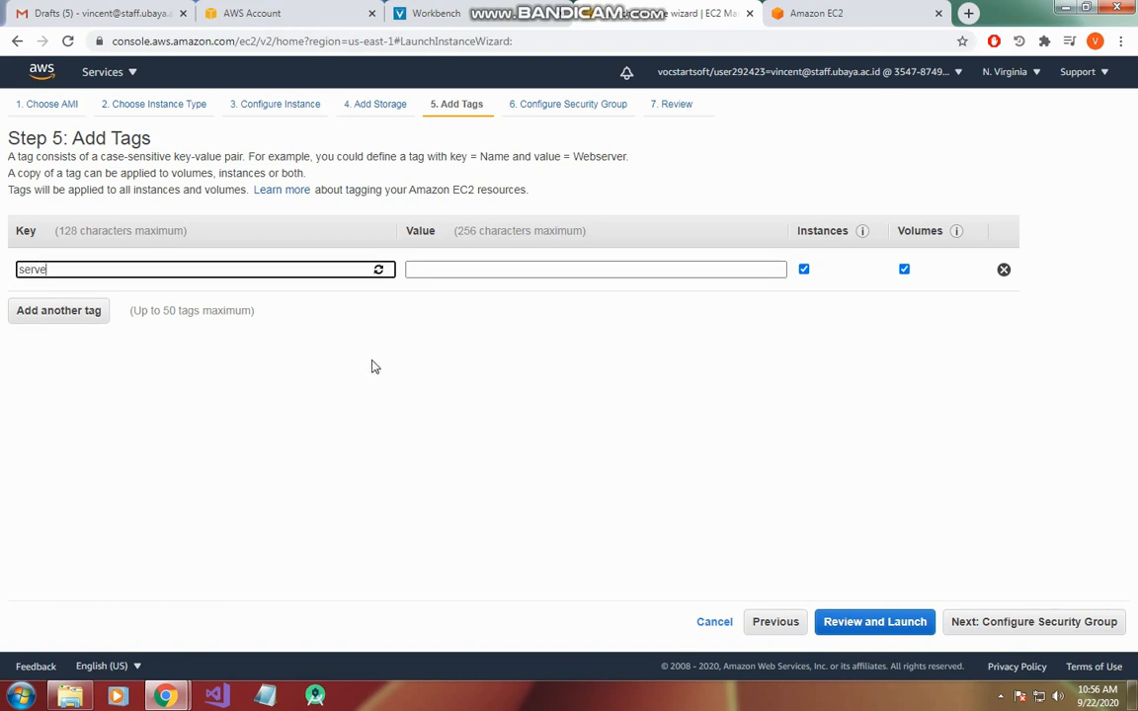
pyautogui.press('Tab')
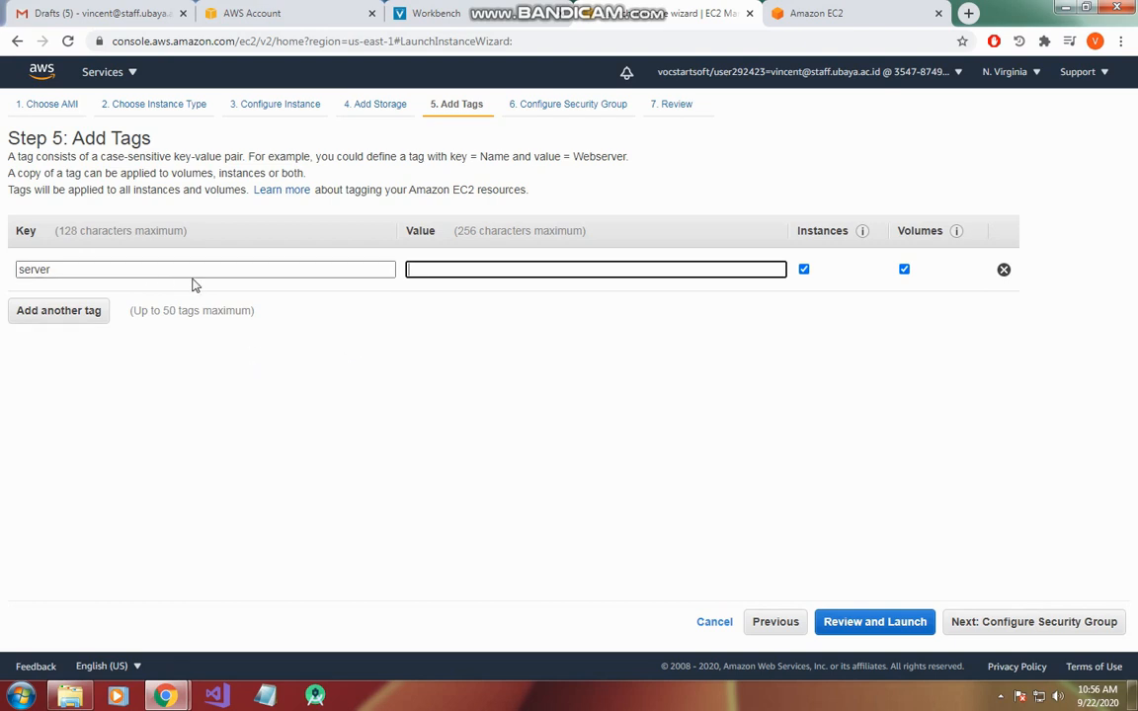
pyautogui.write('http')
pyautogui.click(65, 309)
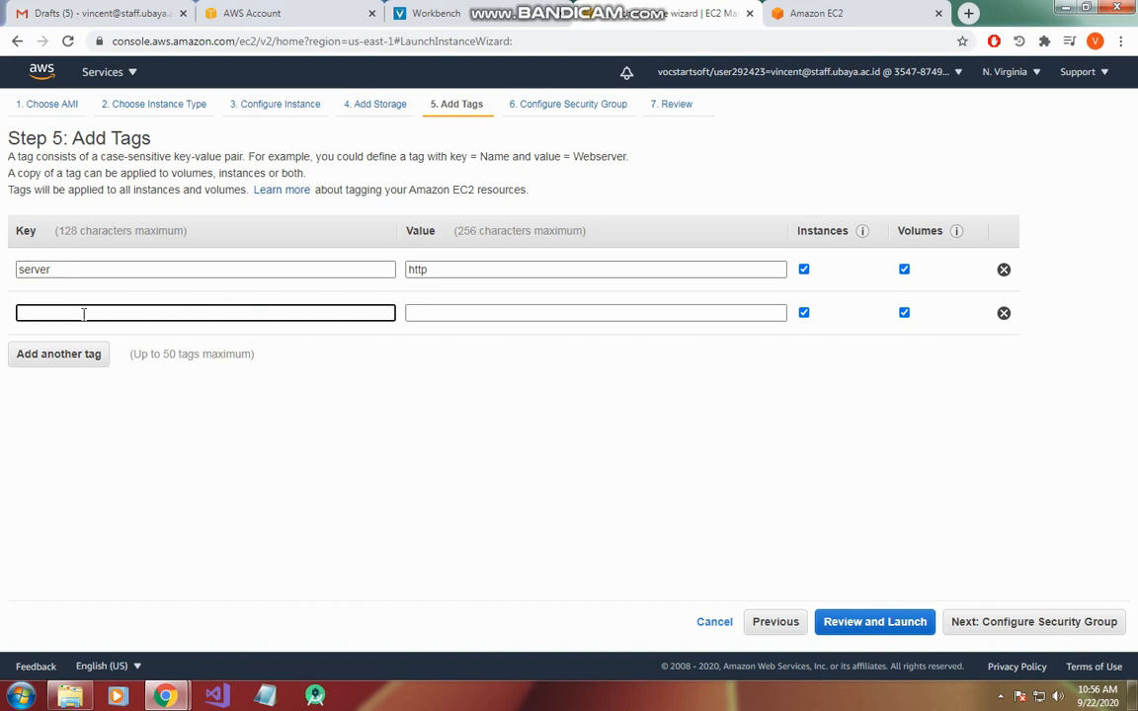
pyautogui.write('os')
pyautogui.press('Tab')
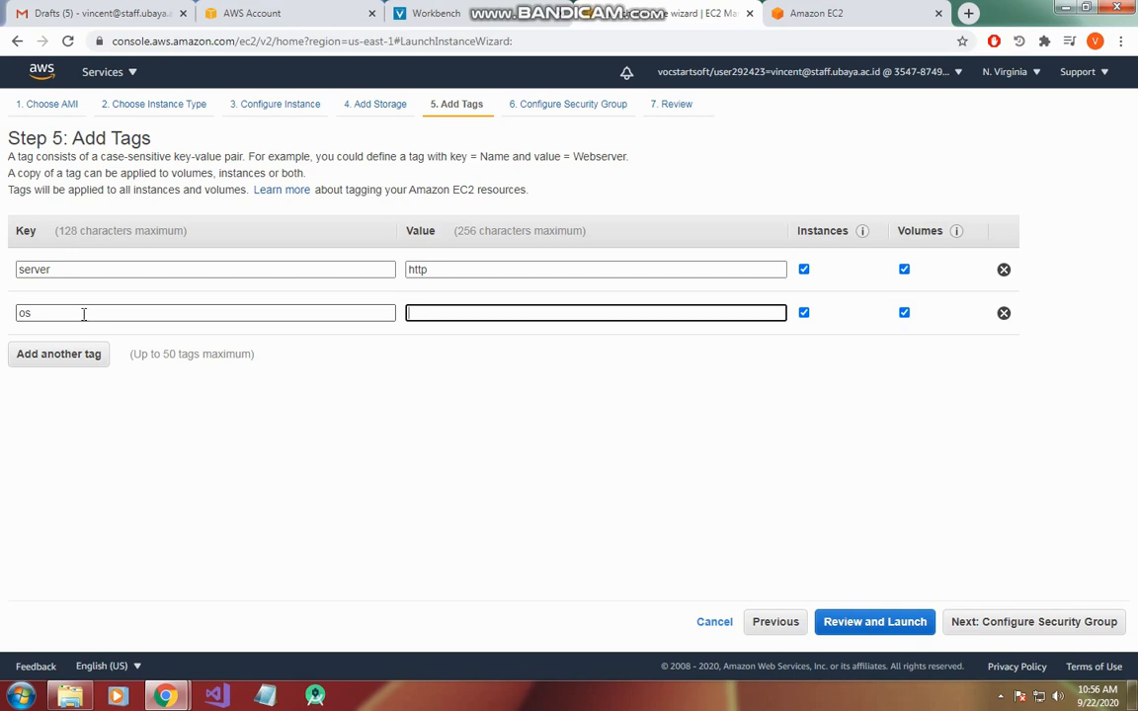
pyautogui.write('linux')
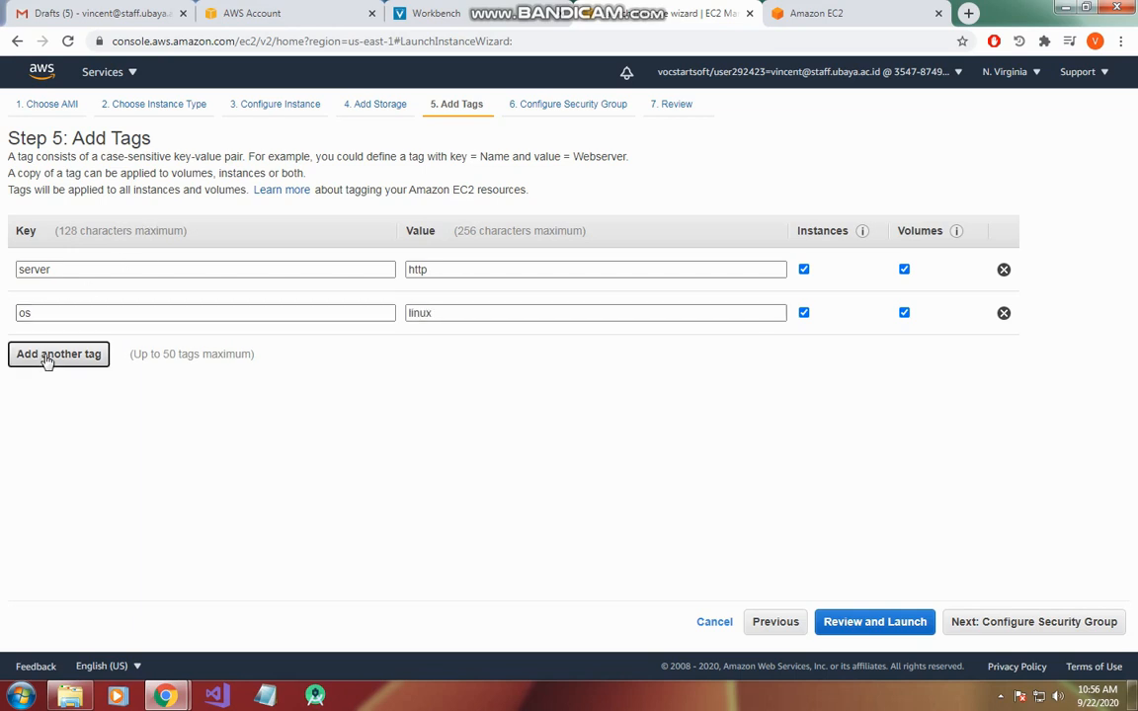
# Step: Add a third tag with key distro and value ubuntu, and continue to the security group configuration
pyautogui.click(46, 357)
pyautogui.write('distrp')
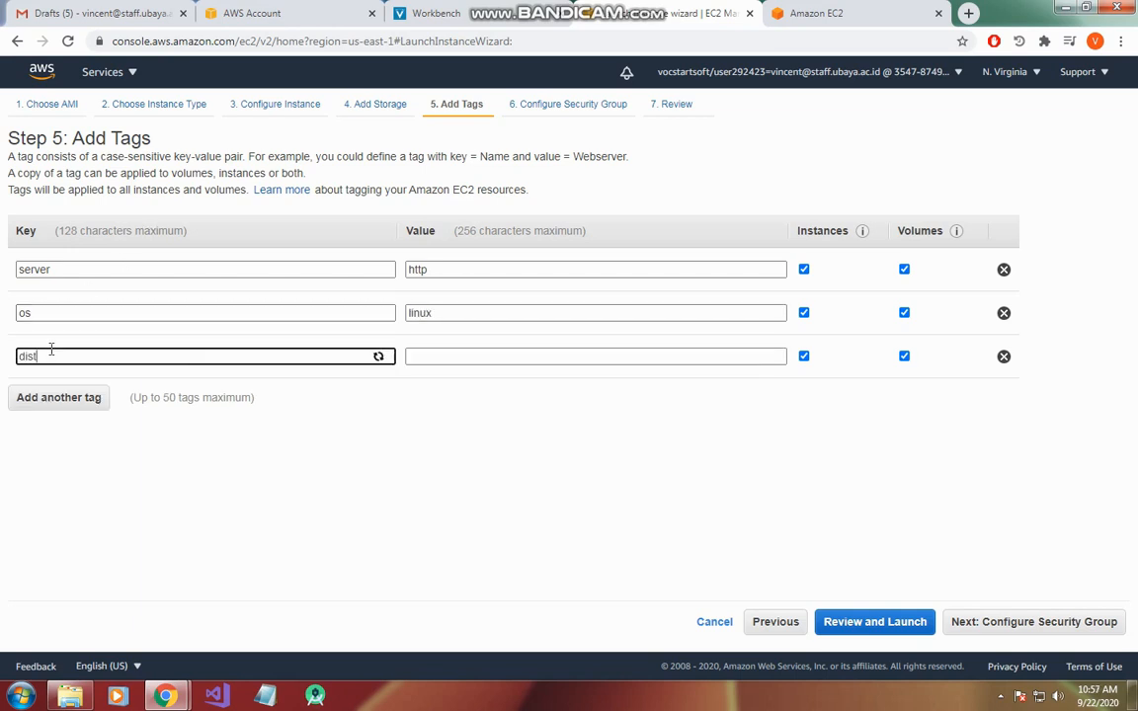
pyautogui.press('Tab')
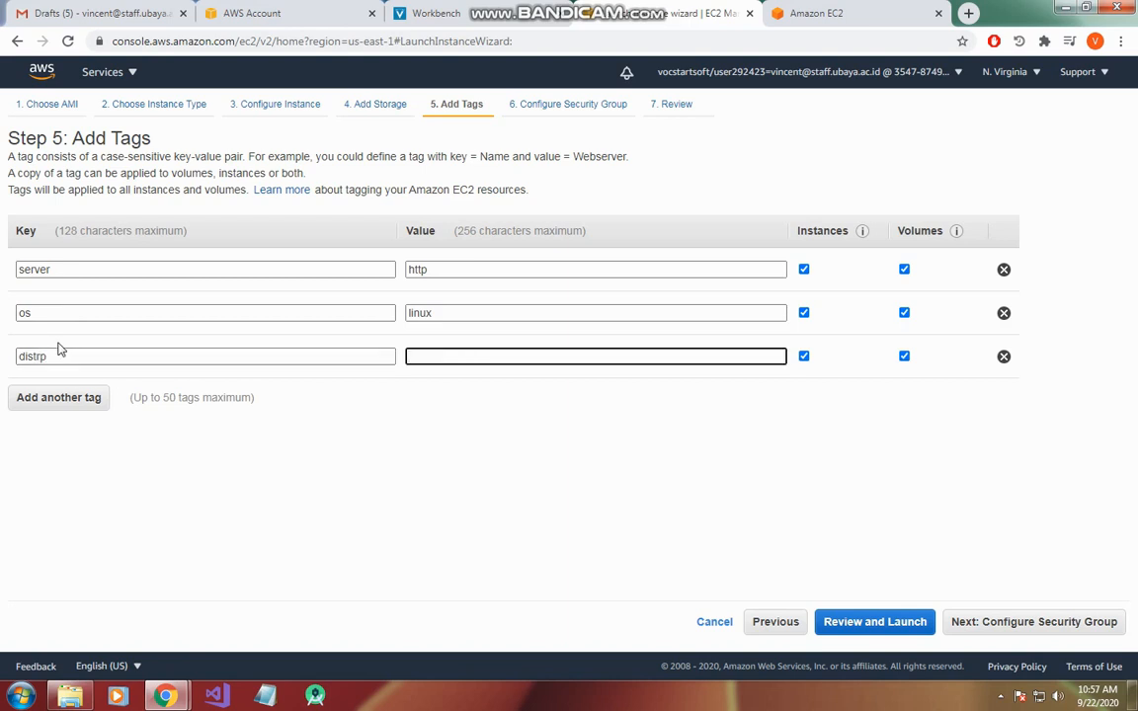
pyautogui.click(56, 357)
pyautogui.press('BackSpace')
pyautogui.write('o')
pyautogui.press('Tab')
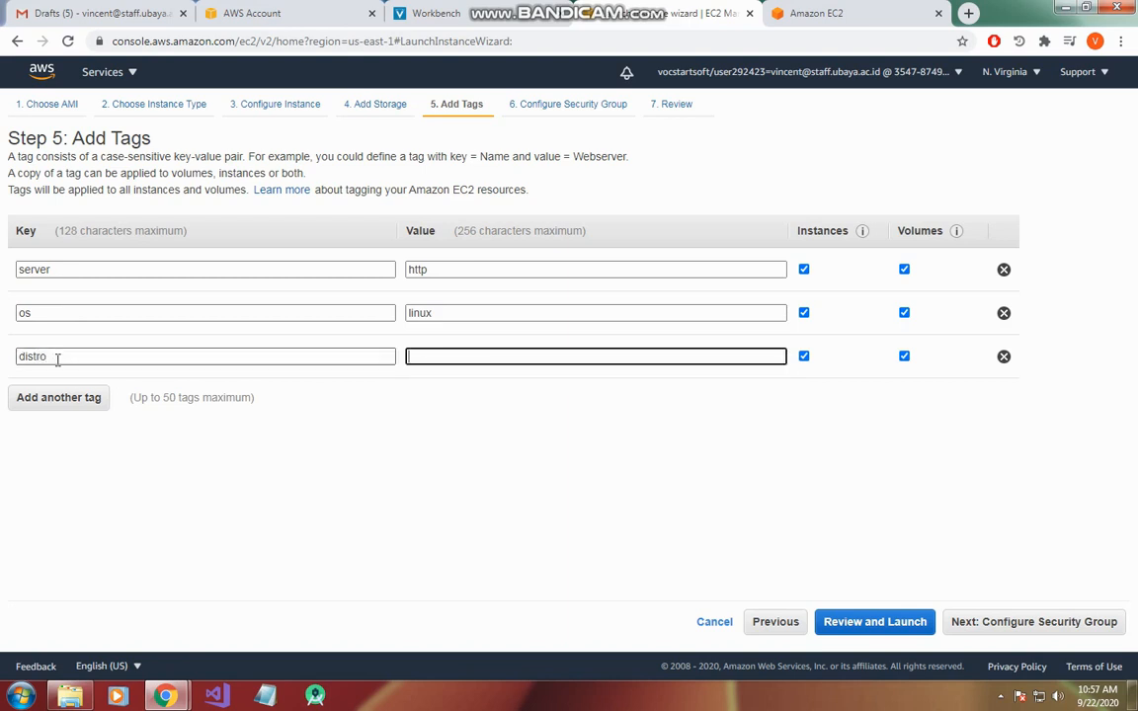
pyautogui.write('ubuntu')
pyautogui.click(1033, 622)
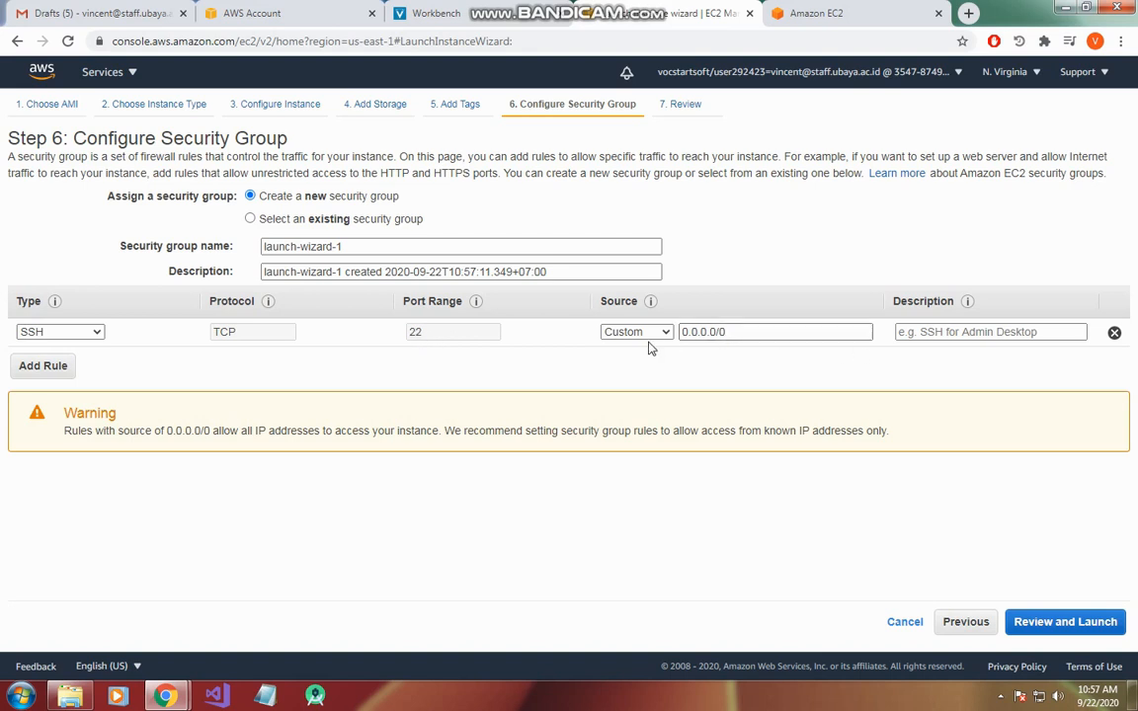
# Step: Check the SSH rule's source address and add an HTTP rule to the new security group
pyautogui.moveTo(748, 332); pyautogui.dragTo(665, 333)
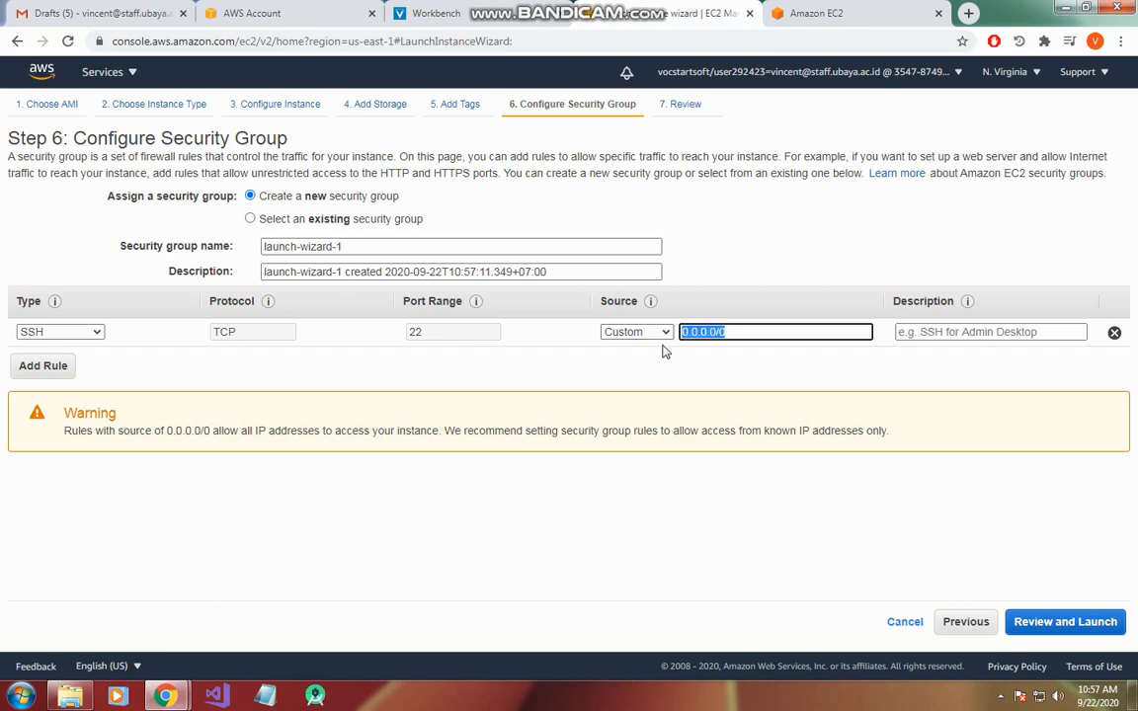
pyautogui.click(605, 371)
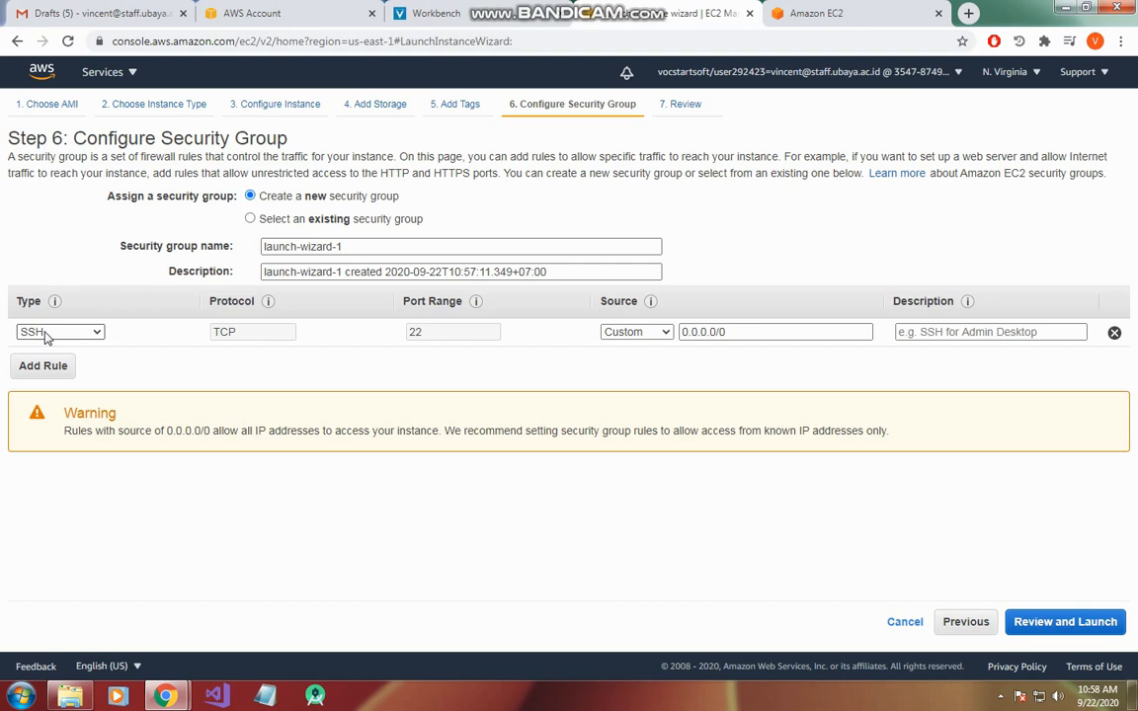
pyautogui.click(44, 367)
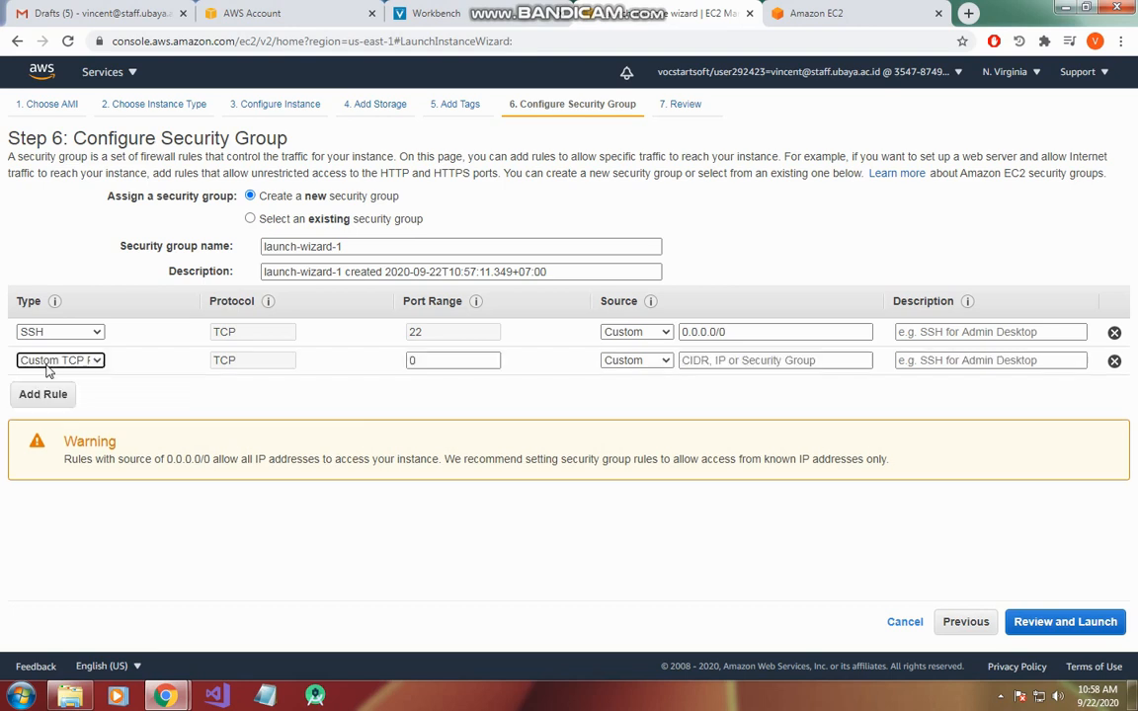
pyautogui.click(103, 364)
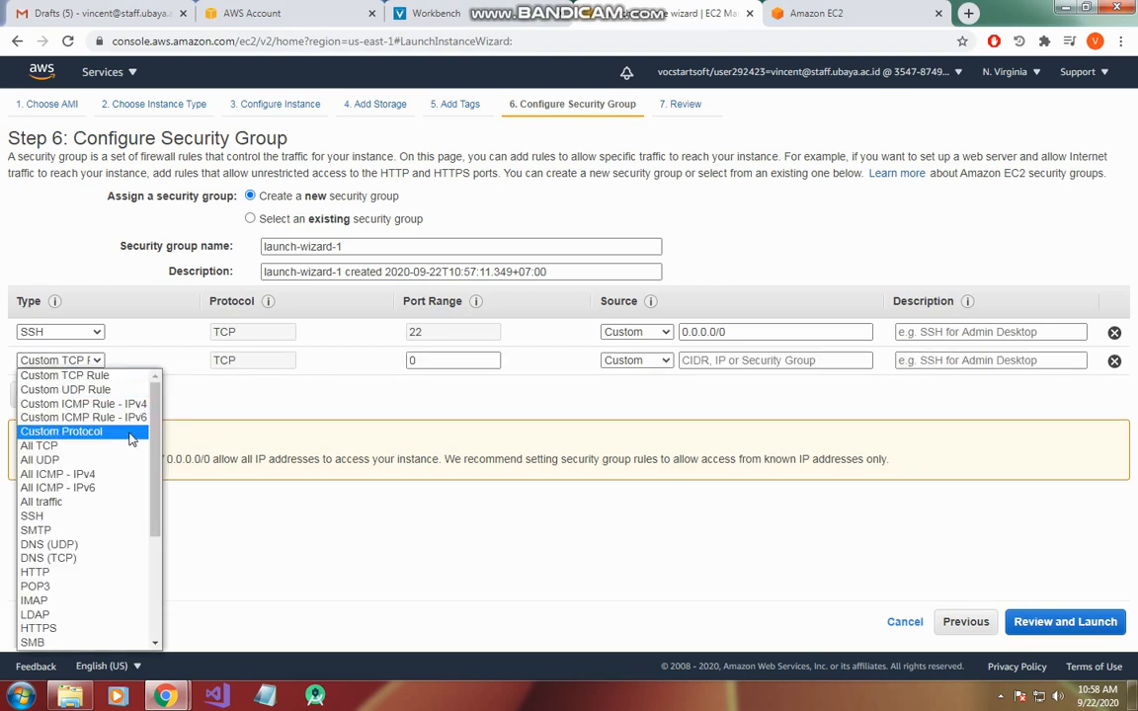
pyautogui.moveTo(155, 422); pyautogui.dragTo(159, 476)
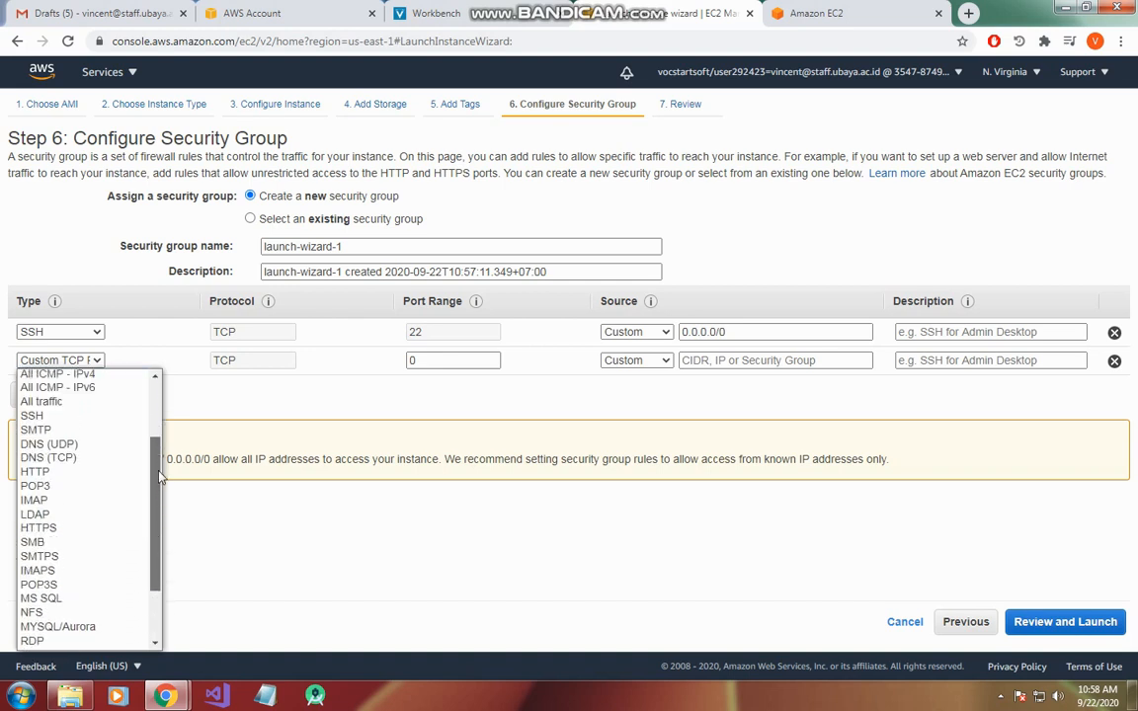
pyautogui.click(83, 474)
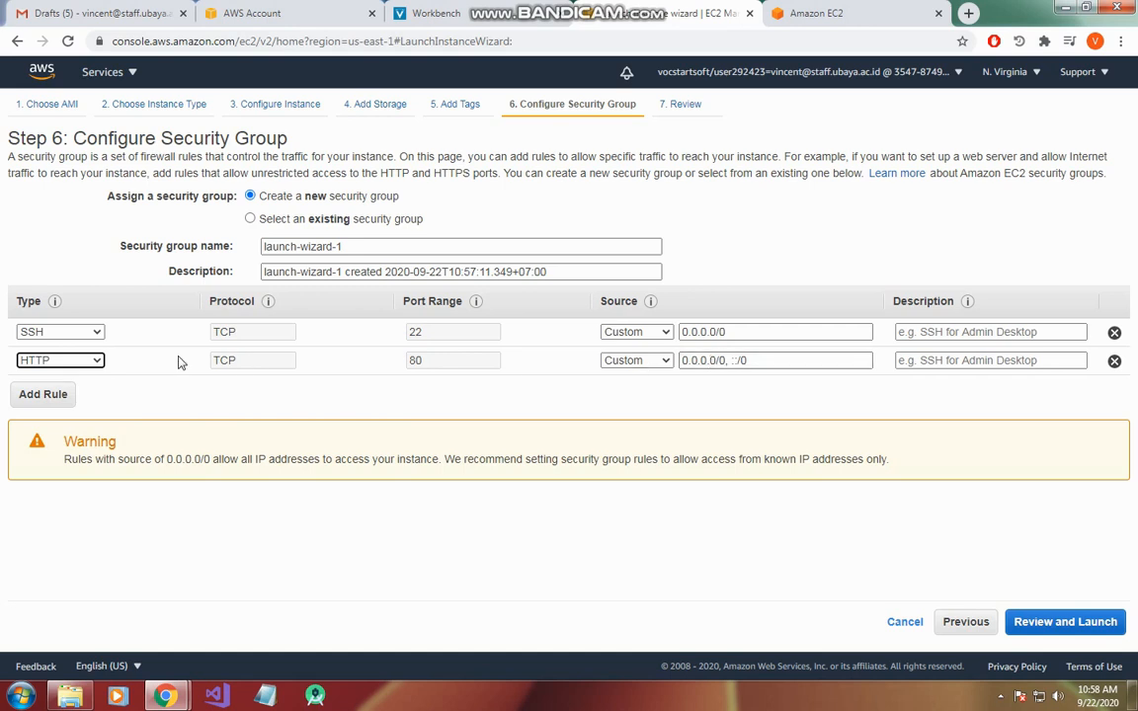
# Step: Add an All ICMP - IPv4 rule to the security group with source 0.0.0.0/0, copied from the SSH rule
pyautogui.click(64, 403)
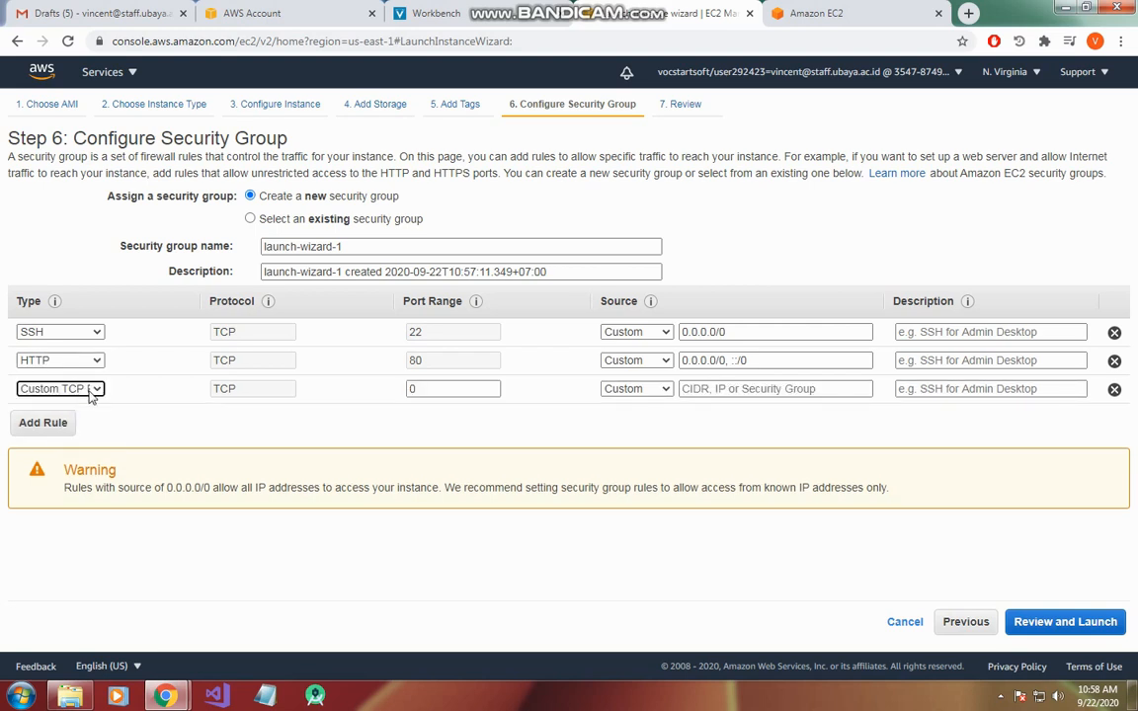
pyautogui.click(98, 391)
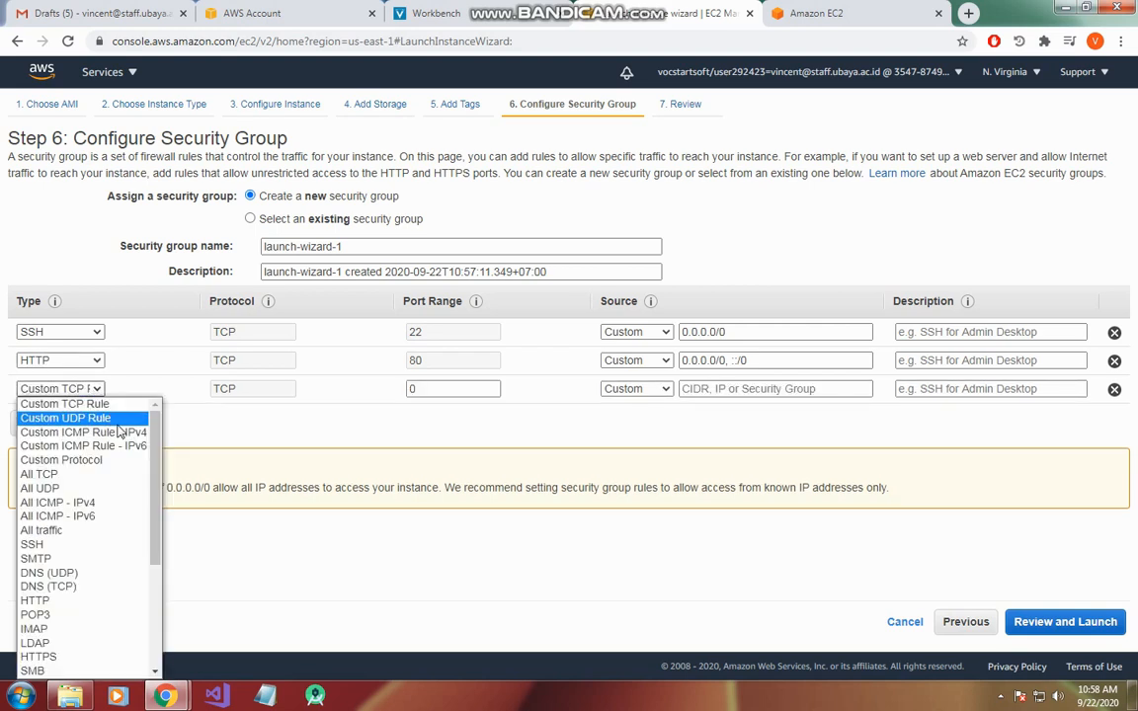
pyautogui.click(97, 506)
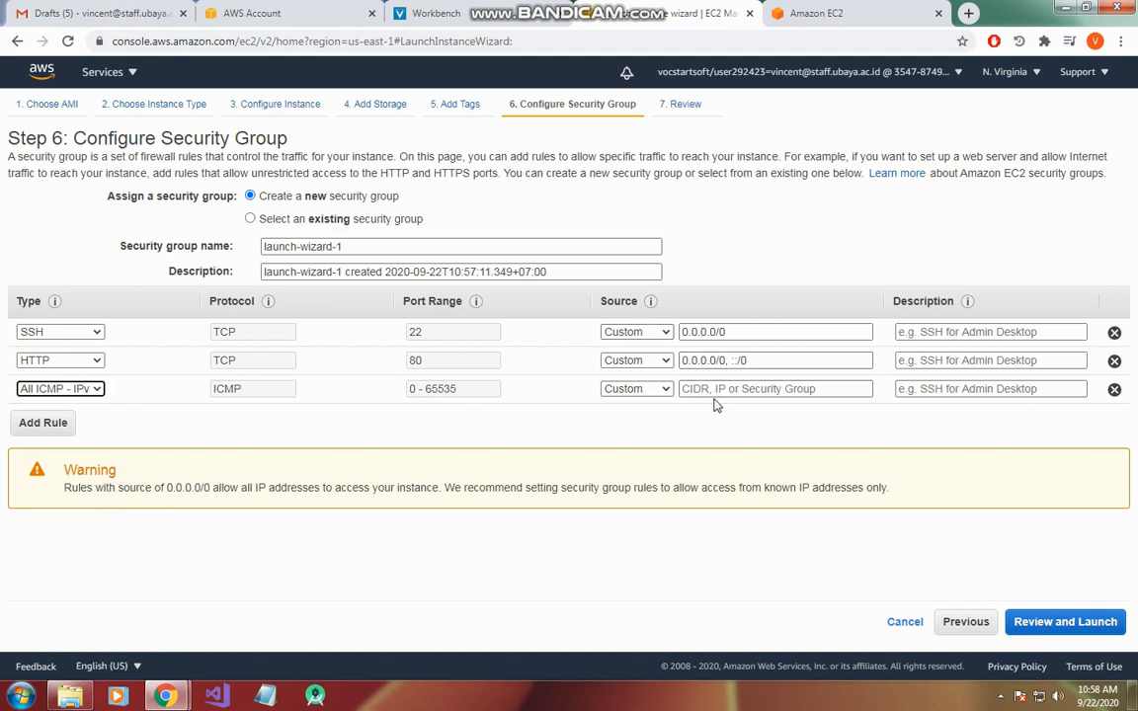
pyautogui.moveTo(803, 332); pyautogui.dragTo(660, 334)
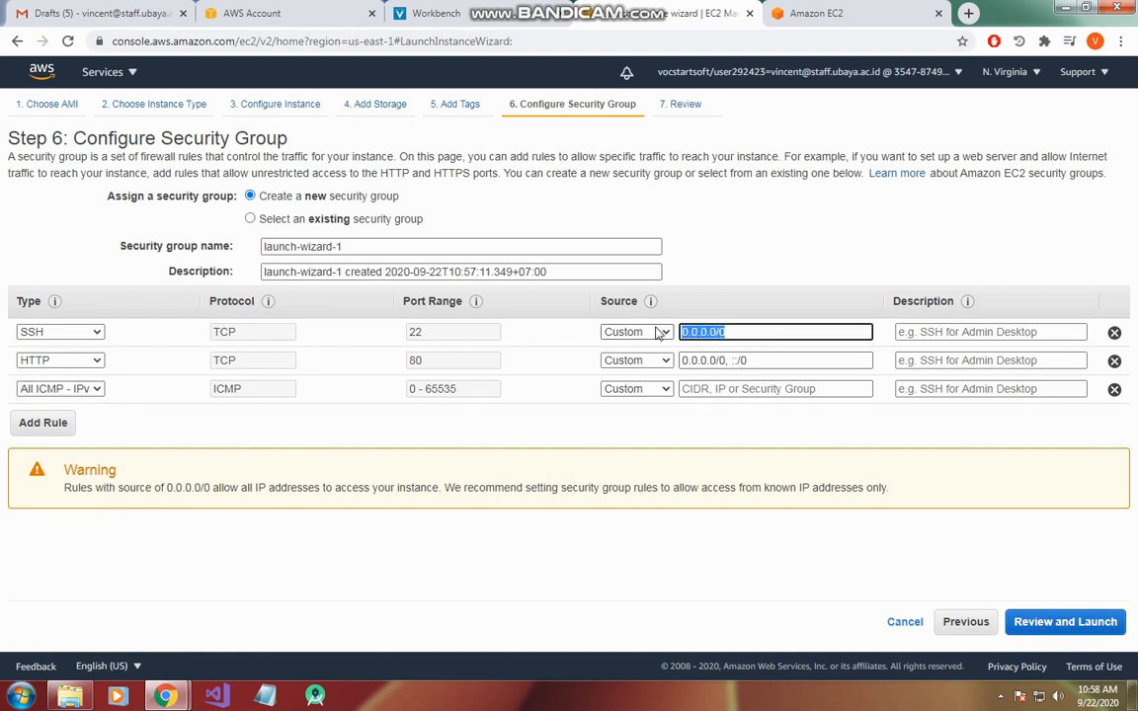
pyautogui.hotkey('ctrl', 'c')
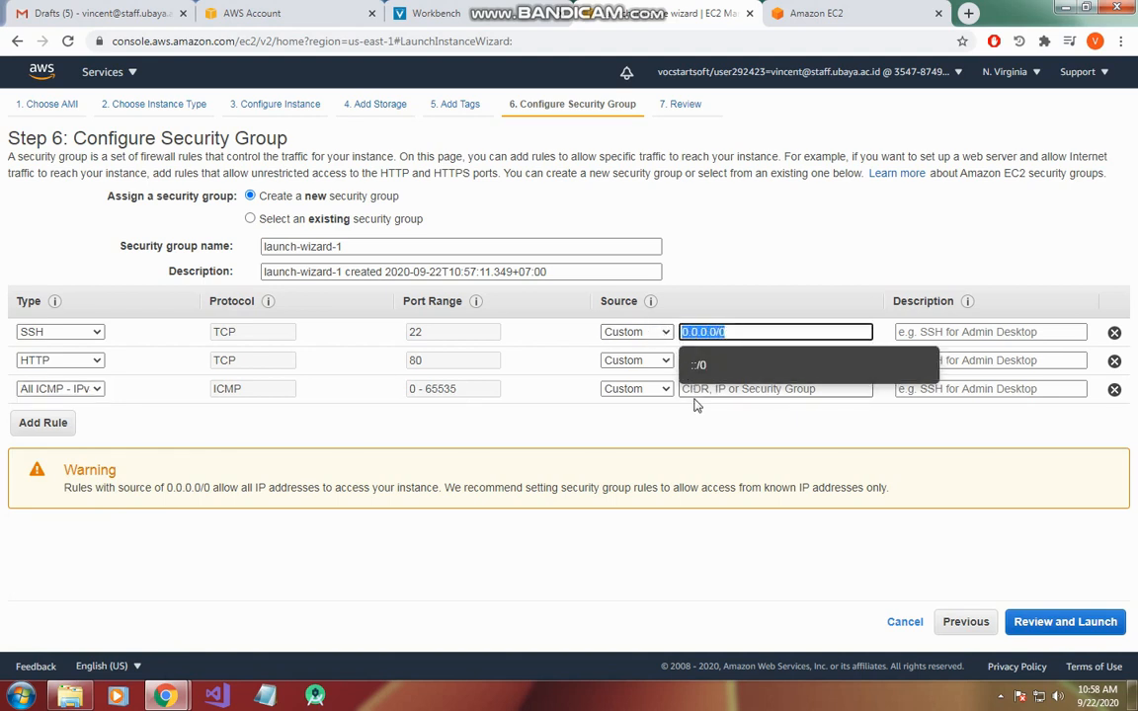
pyautogui.click(698, 391)
pyautogui.hotkey('ctrl', 'v')
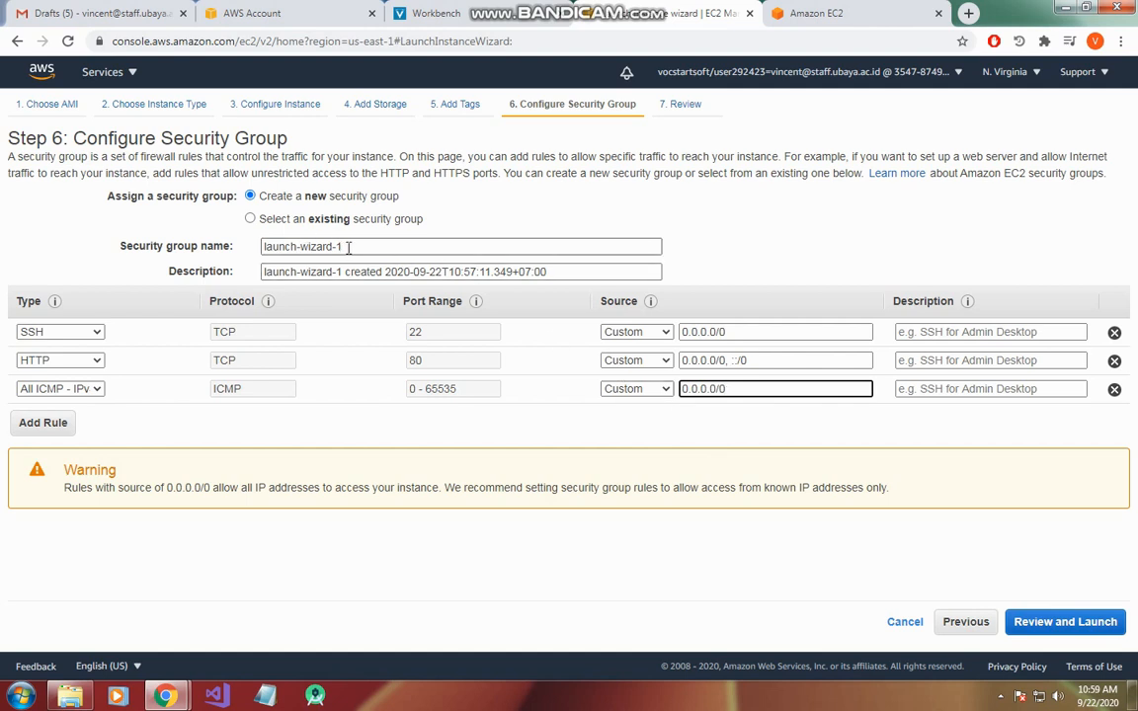
# Step: Name the security group Belajar_EC2_Linux and set its description to "Rule ssh, http, icmp"
pyautogui.moveTo(370, 249); pyautogui.dragTo(233, 246)
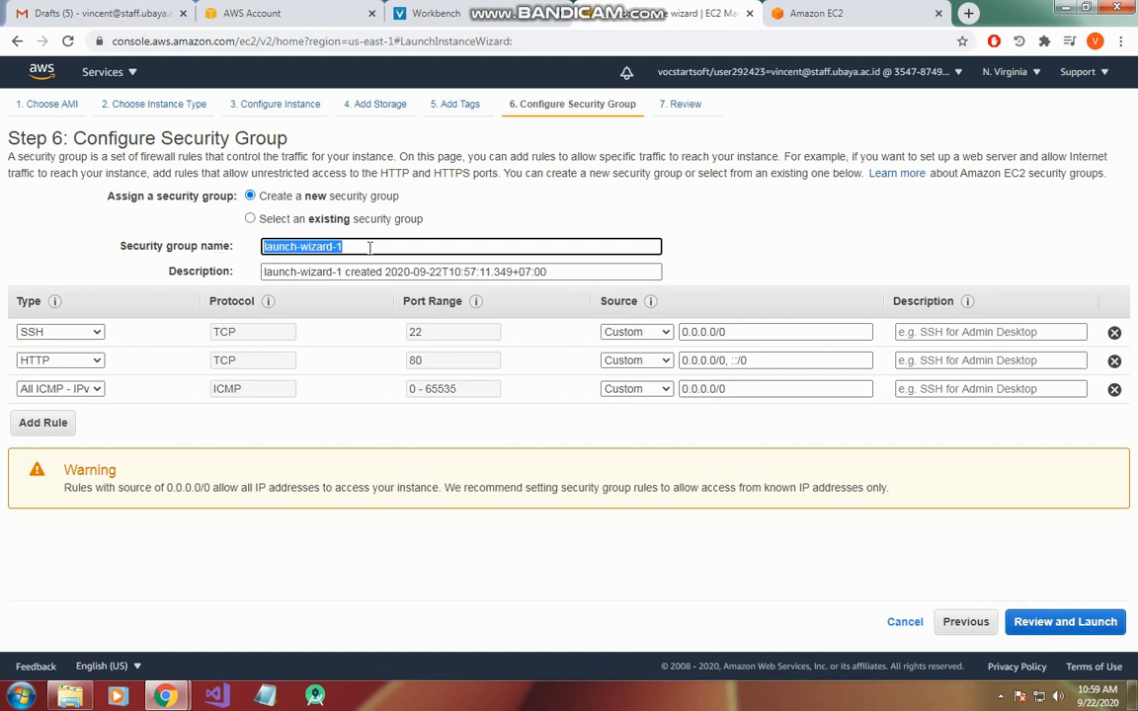
pyautogui.click(333, 247)
pyautogui.moveTo(356, 247); pyautogui.dragTo(221, 247)
pyautogui.write('Bel')
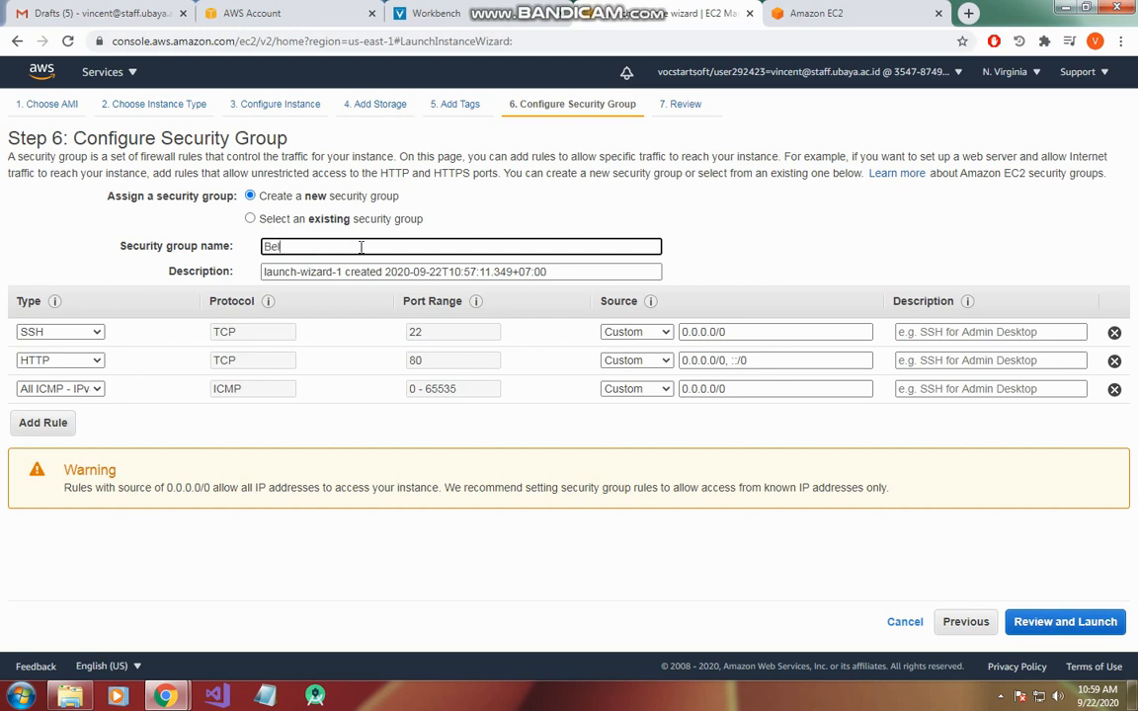
pyautogui.write('ajar_EC2_Linux')
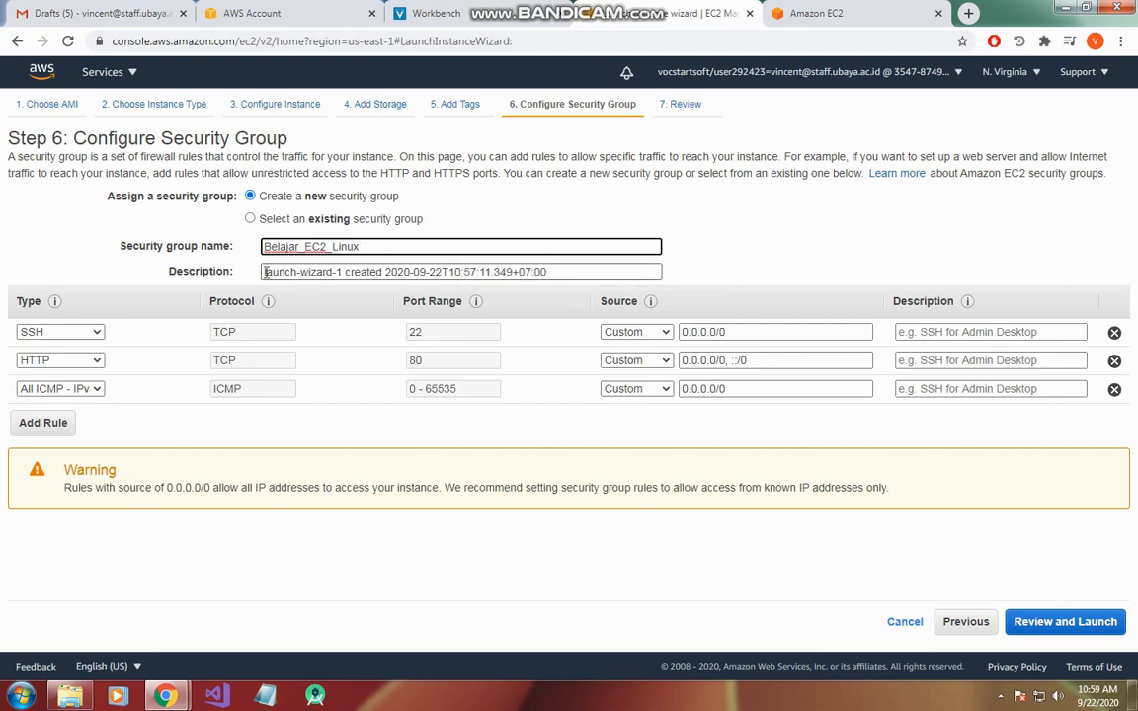
pyautogui.moveTo(264, 271); pyautogui.dragTo(596, 269)
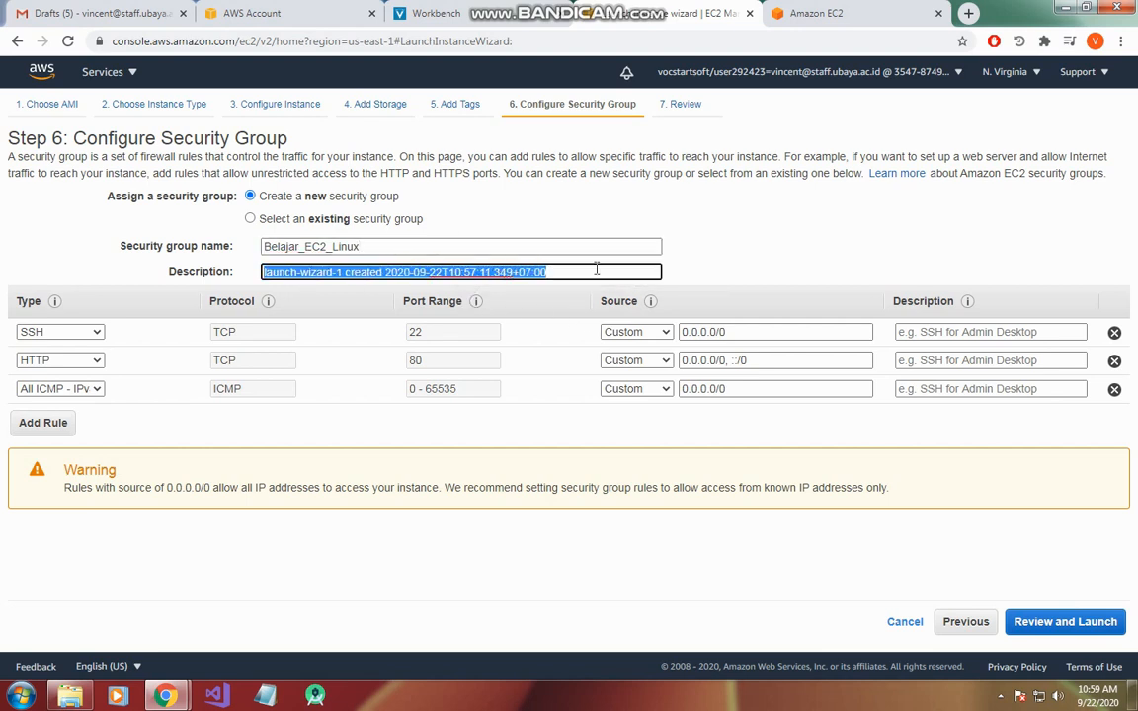
pyautogui.write('Ru')
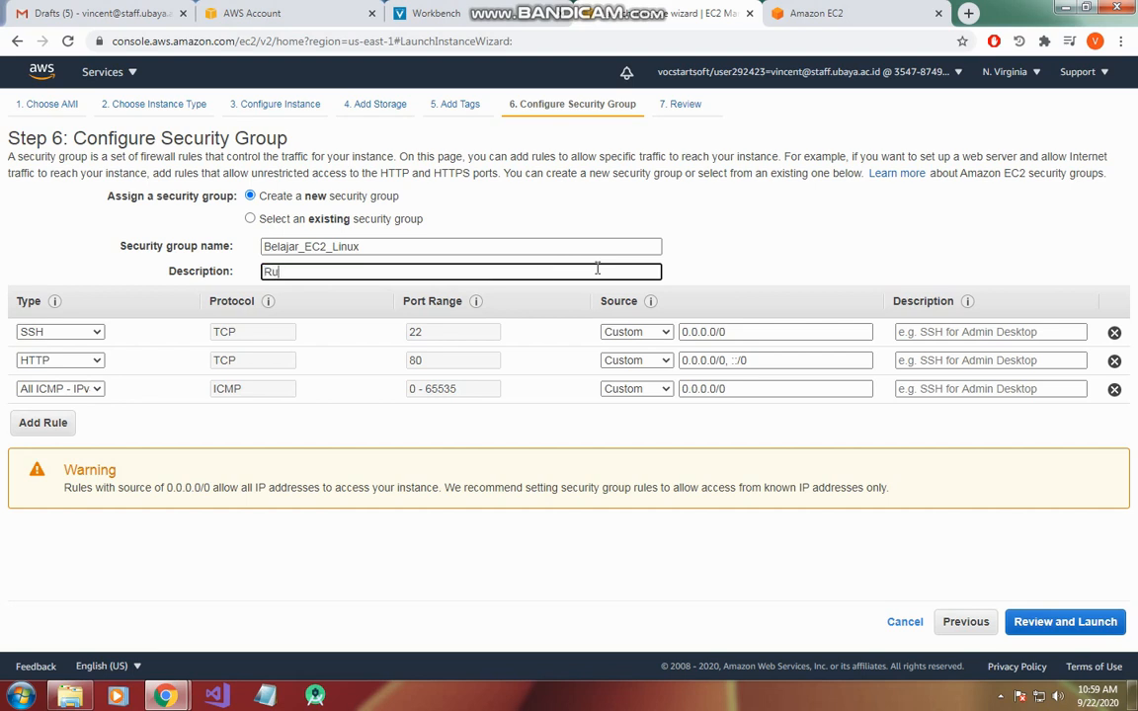
pyautogui.write('le ssh, http, icmp')
pyautogui.click(788, 247)
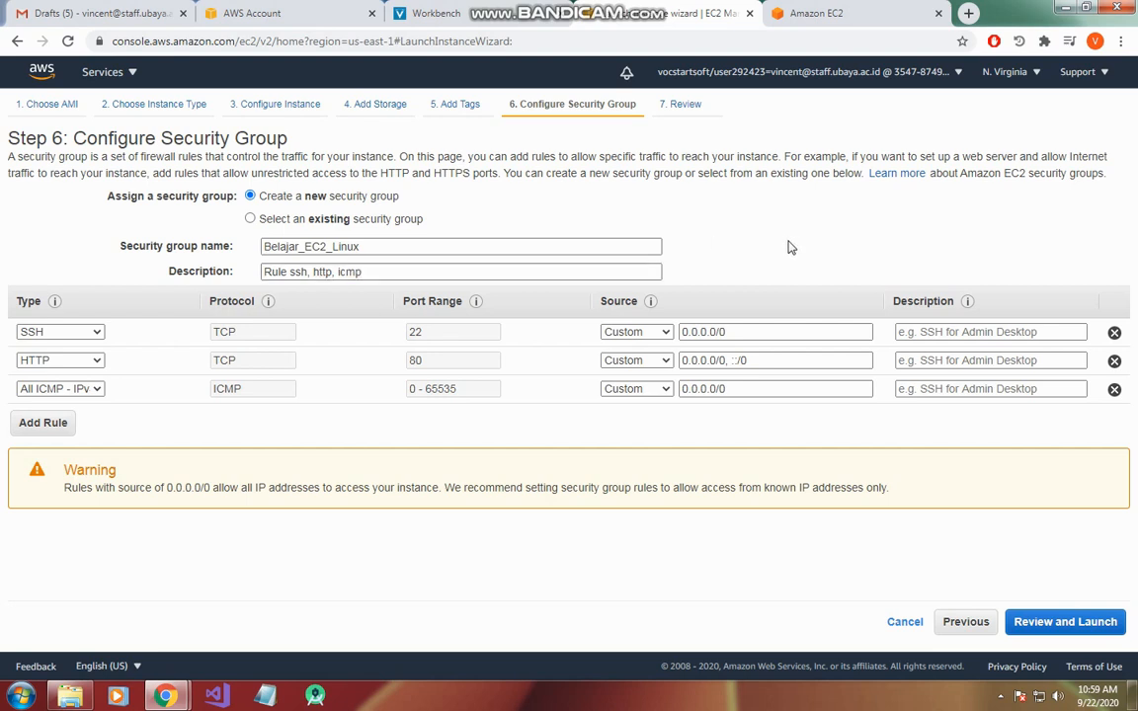
# Step: Continue to the launch review and check the AMI, instance type and security group rules
pyautogui.click(1061, 622)
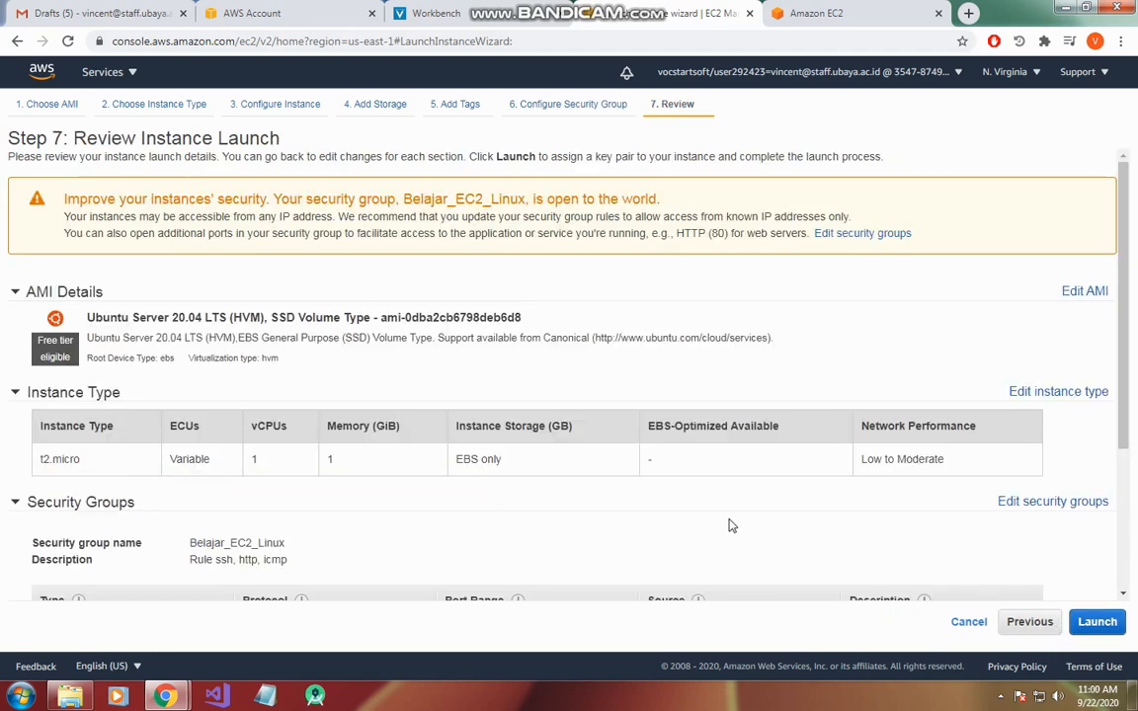
pyautogui.scroll(-3, 736, 464)
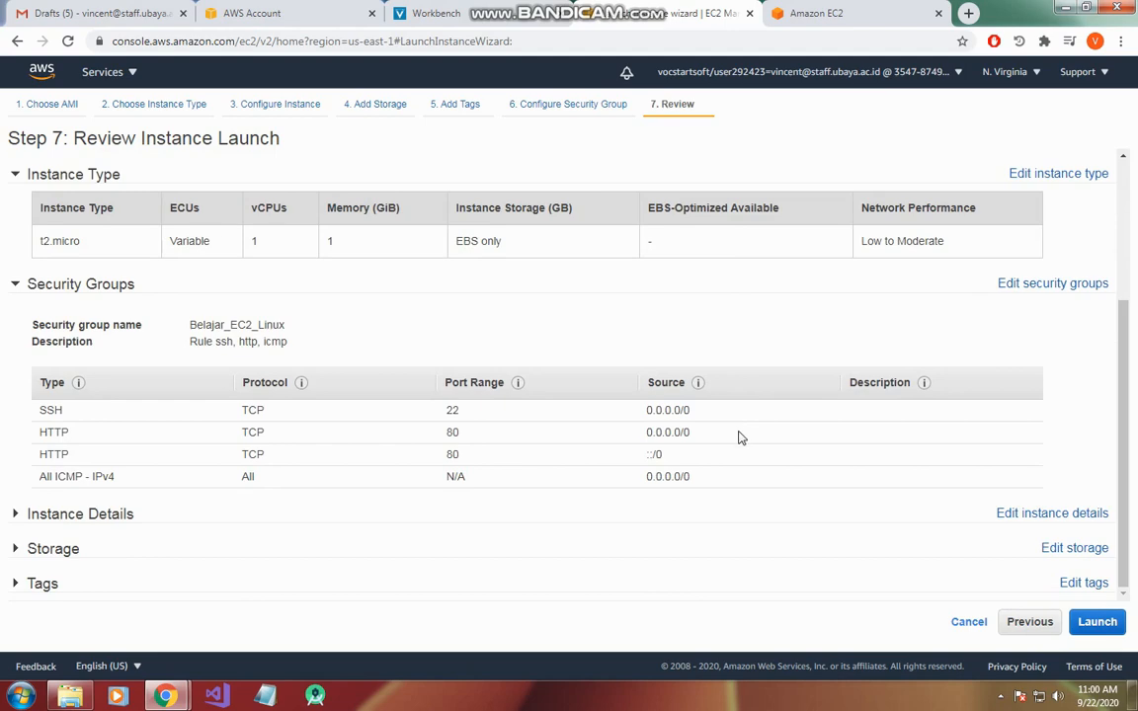
pyautogui.scroll(3, 741, 438)
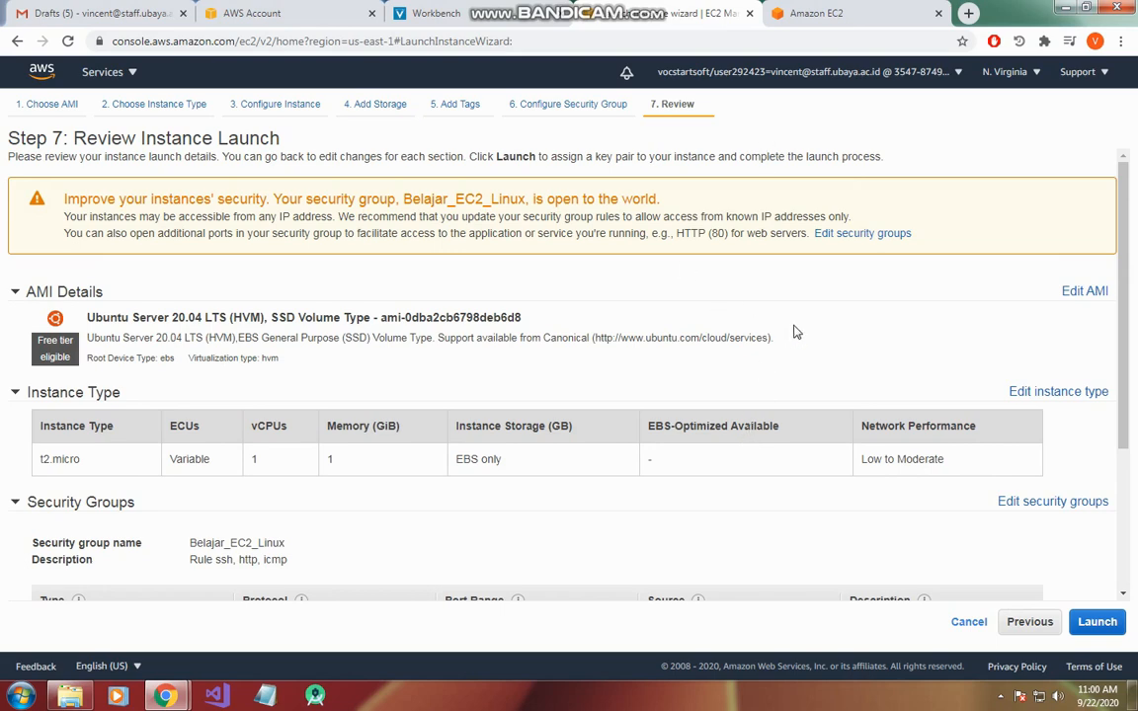
pyautogui.scroll(-3, 798, 341)
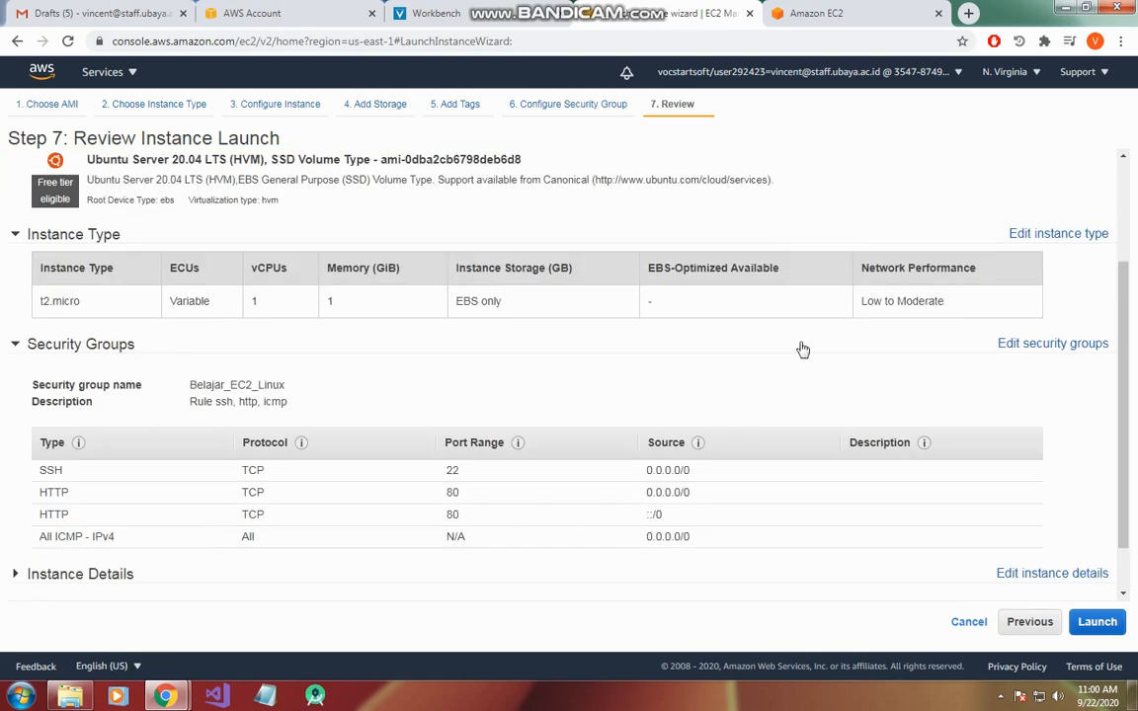
# Step: Start the launch, create a new key pair named Belajar_AWS, and download its private key file
pyautogui.click(1087, 625)
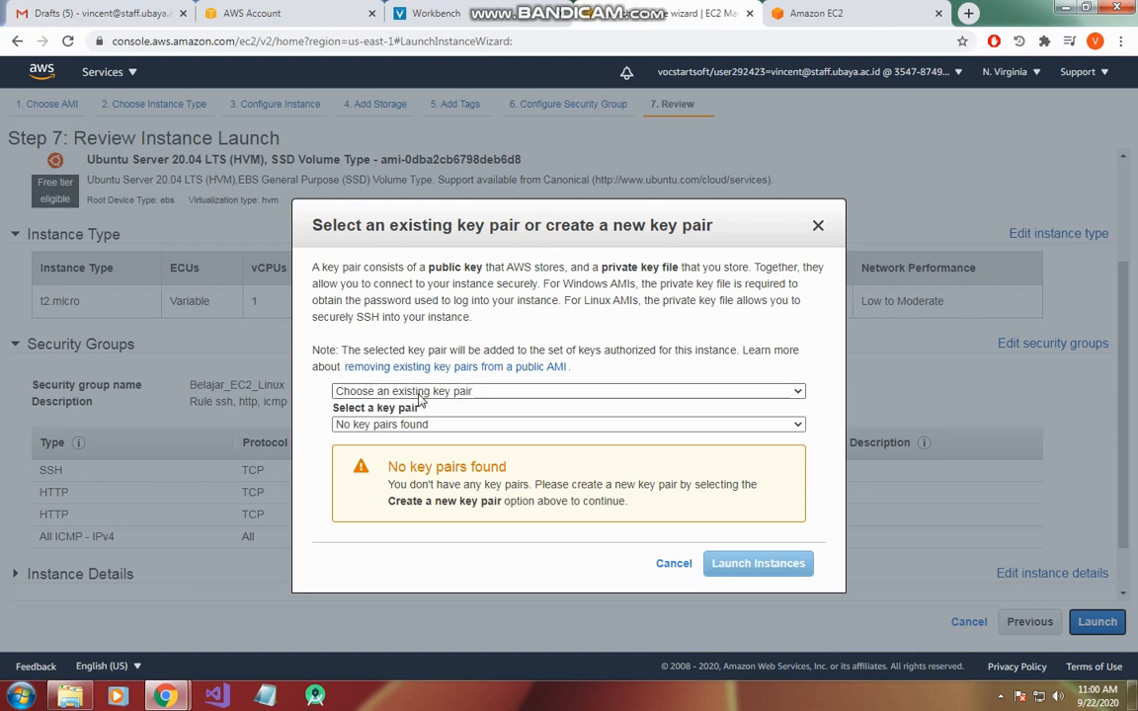
pyautogui.click(420, 392)
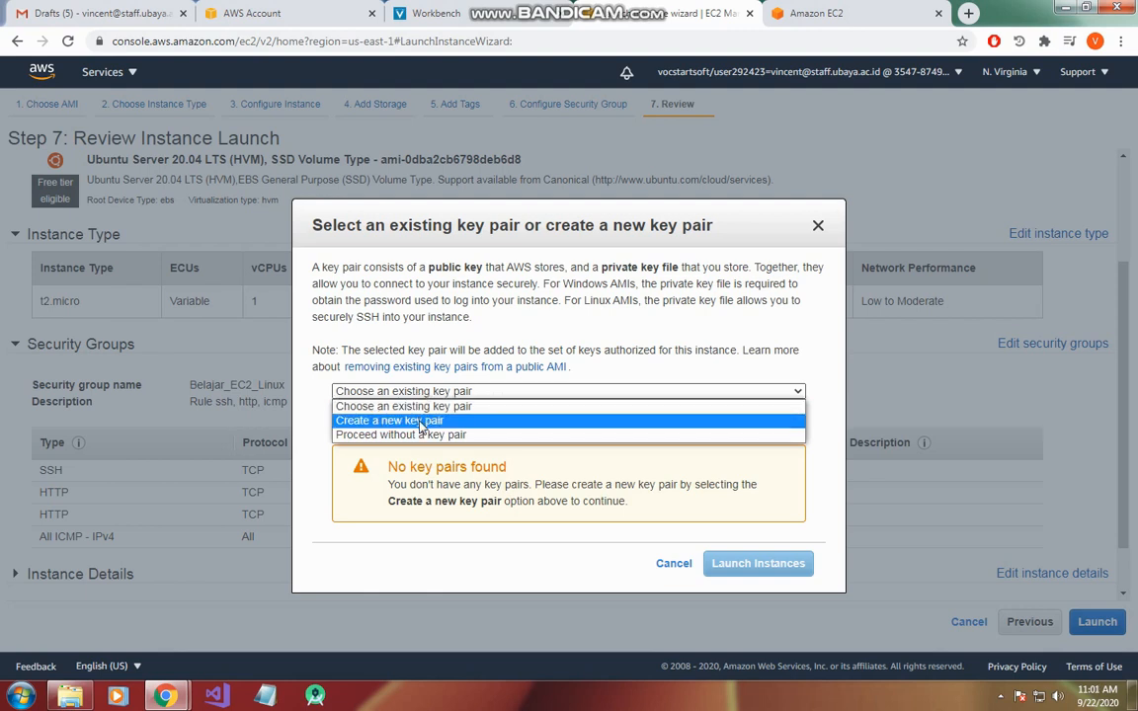
pyautogui.click(420, 421)
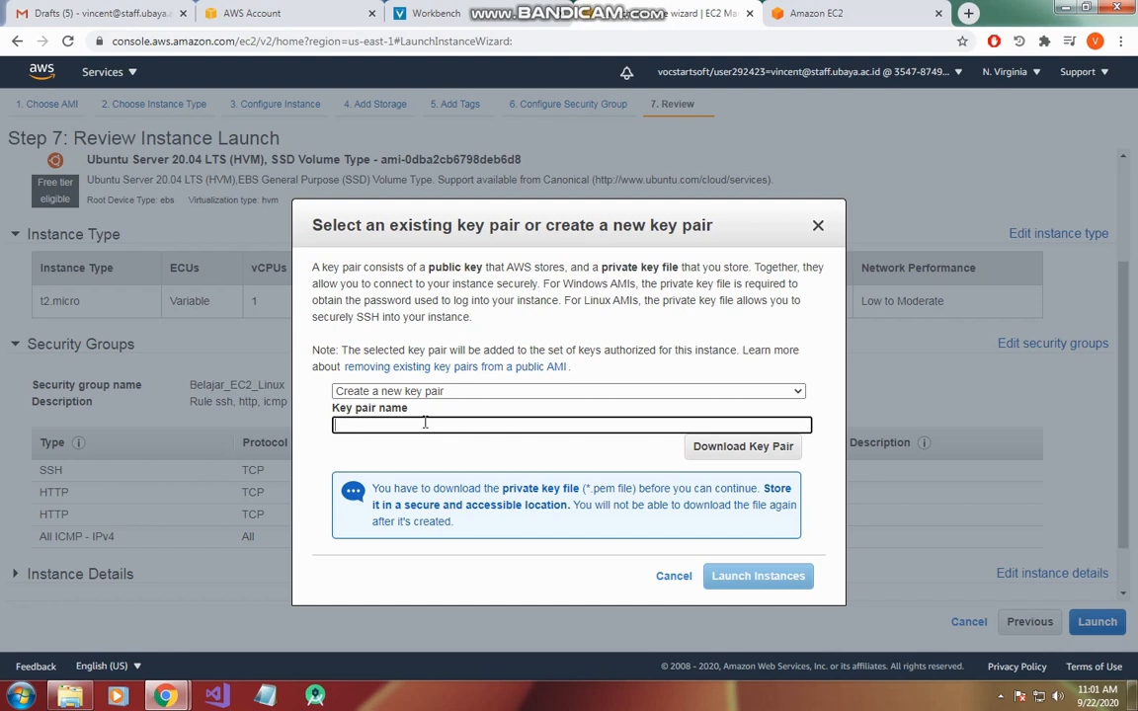
pyautogui.write('Belajar_AWS')
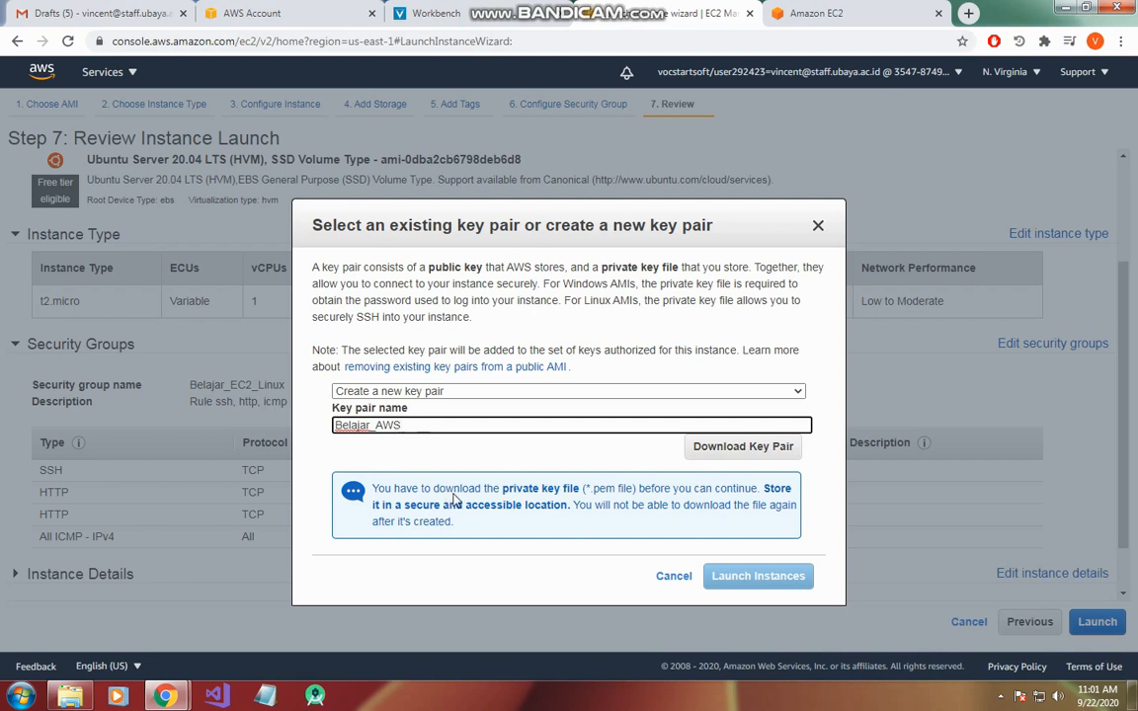
pyautogui.click(729, 453)
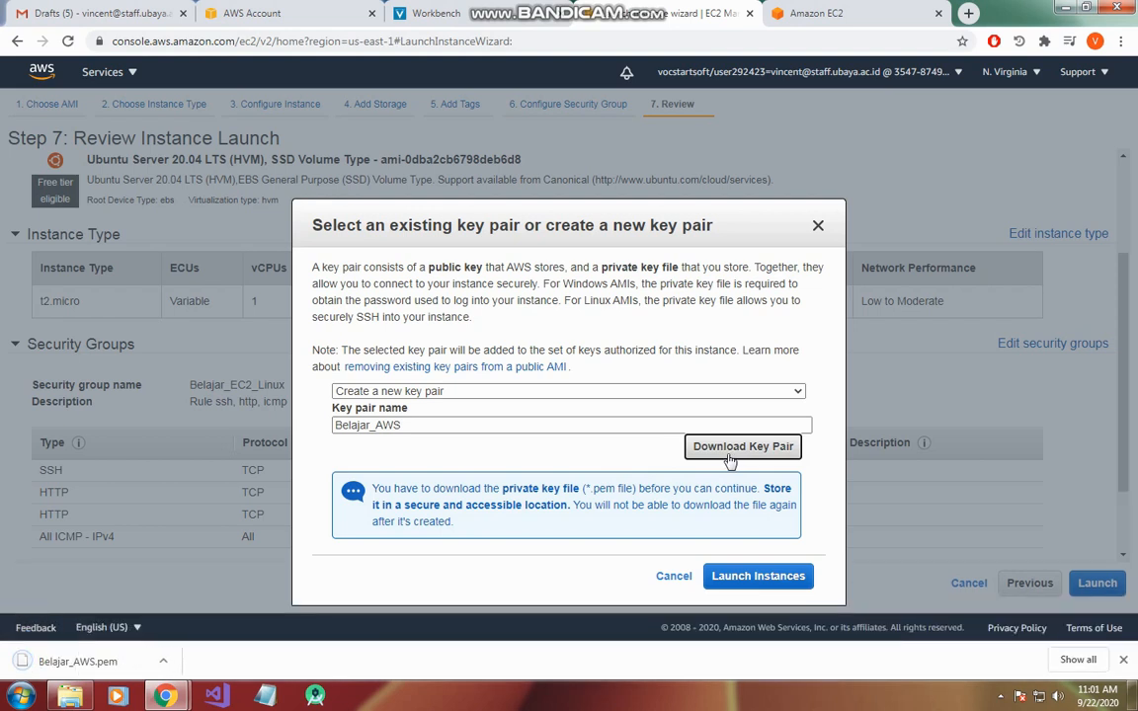
# Step: Try to show the downloaded Belajar_AWS.pem file in its folder from the browser
pyautogui.click(165, 662)
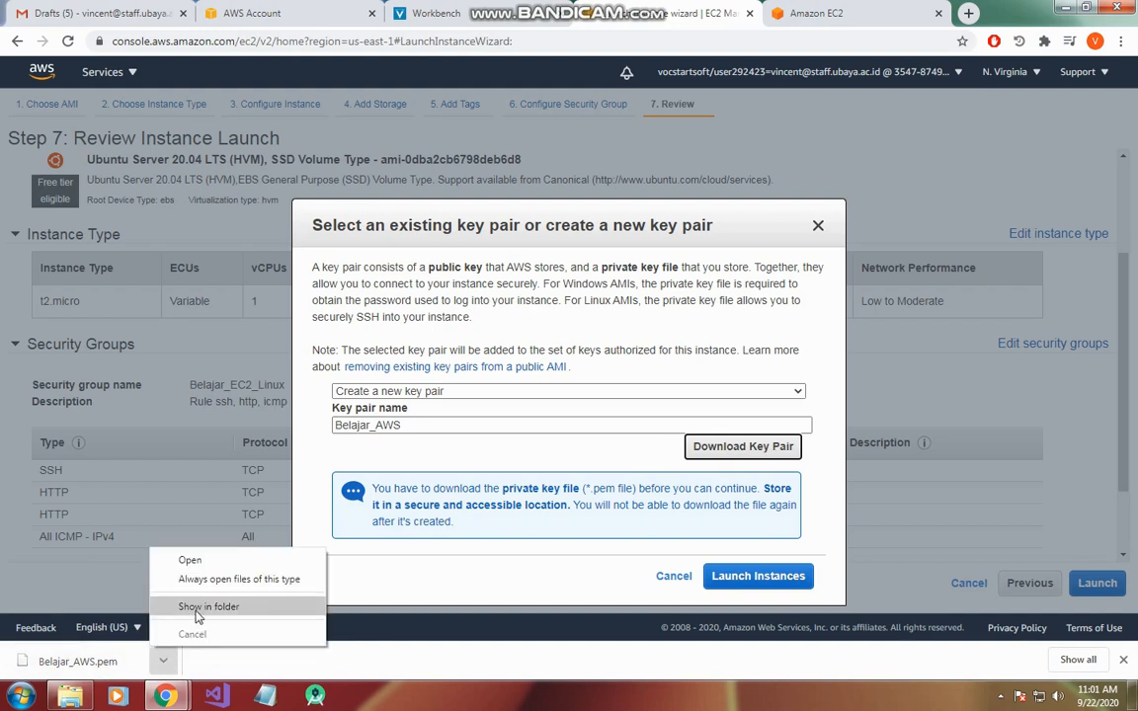
pyautogui.click(196, 612)
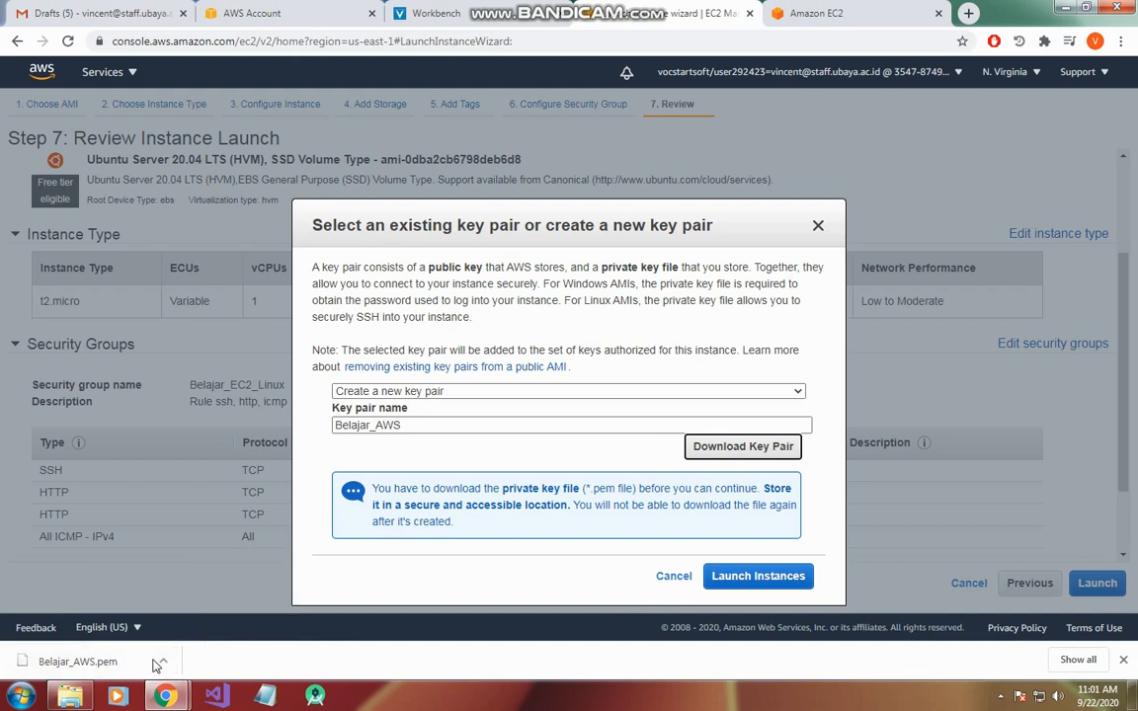
pyautogui.click(79, 703)
pyautogui.click(82, 702)
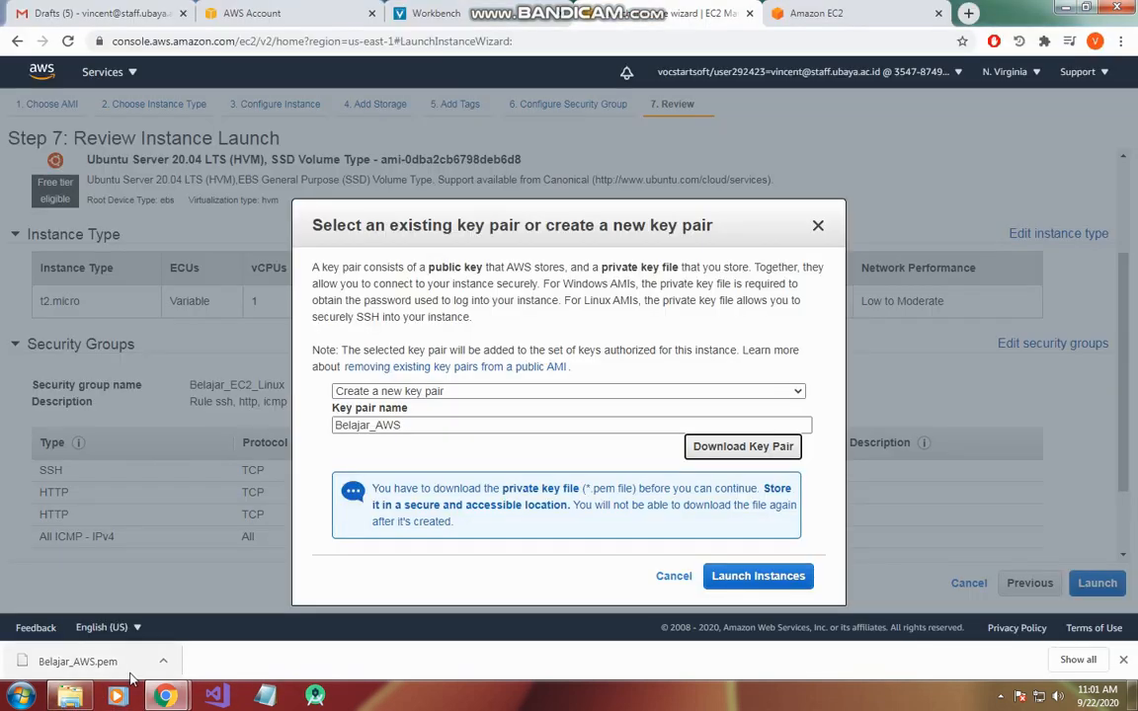
pyautogui.click(163, 661)
pyautogui.click(179, 609)
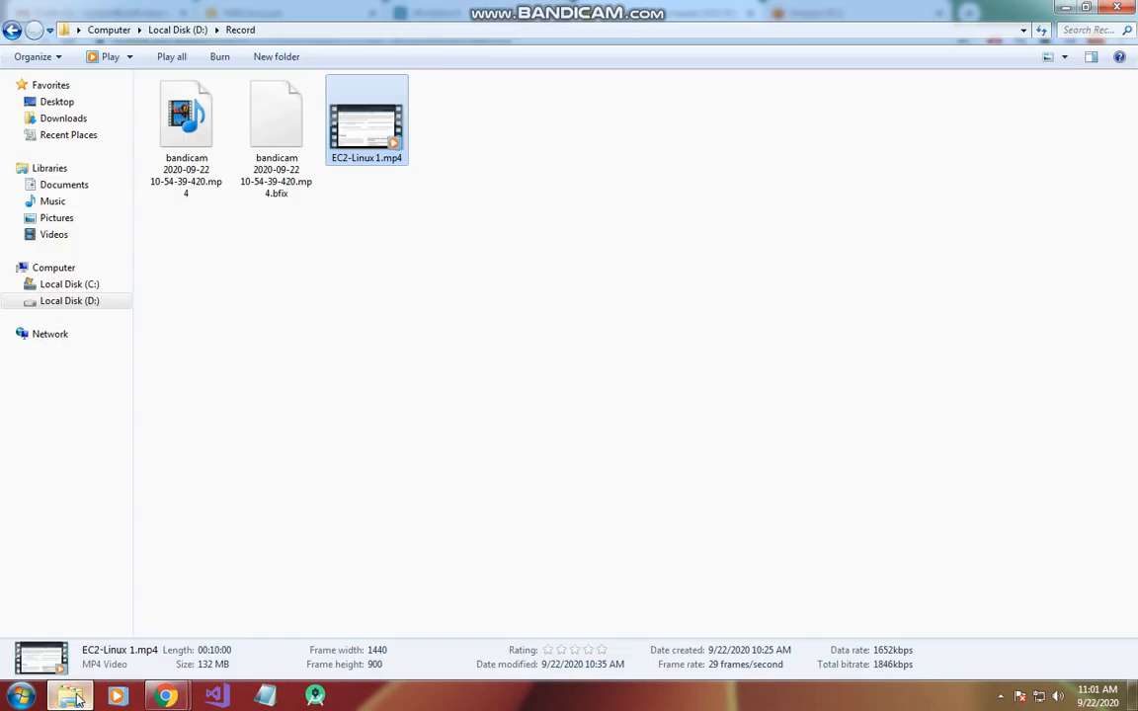
# Step: Find Belajar_AWS.pem in the Downloads folder in Windows Explorer and open it with Sublime Text
pyautogui.click(114, 634)
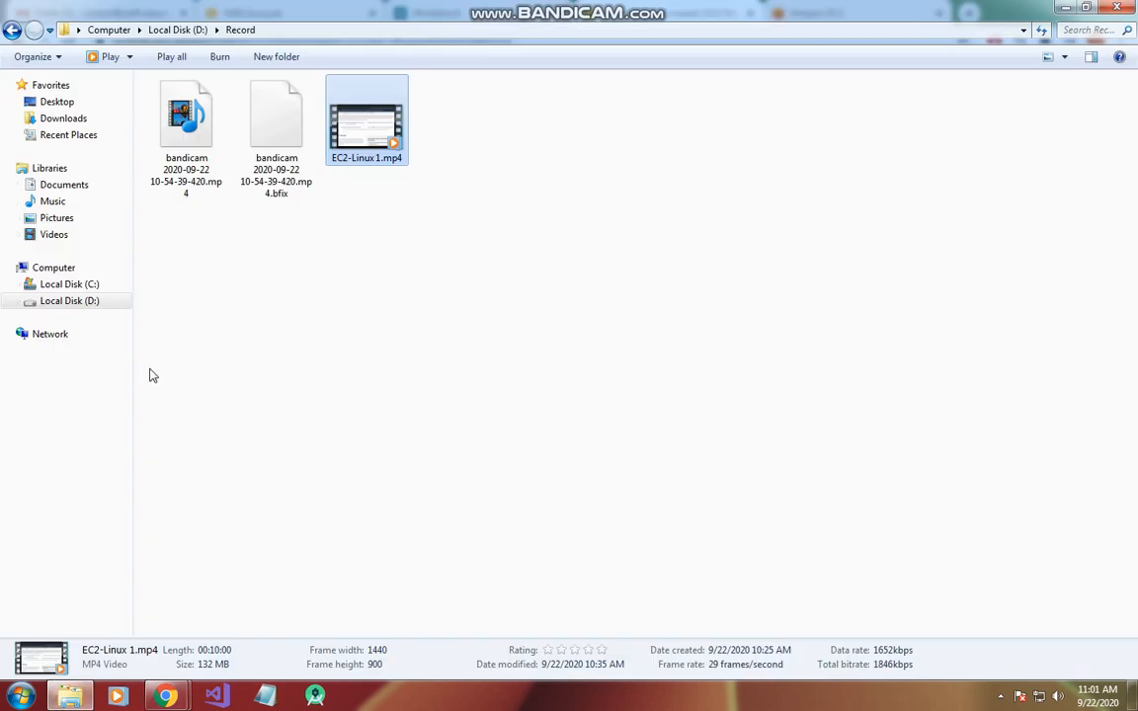
pyautogui.click(77, 301)
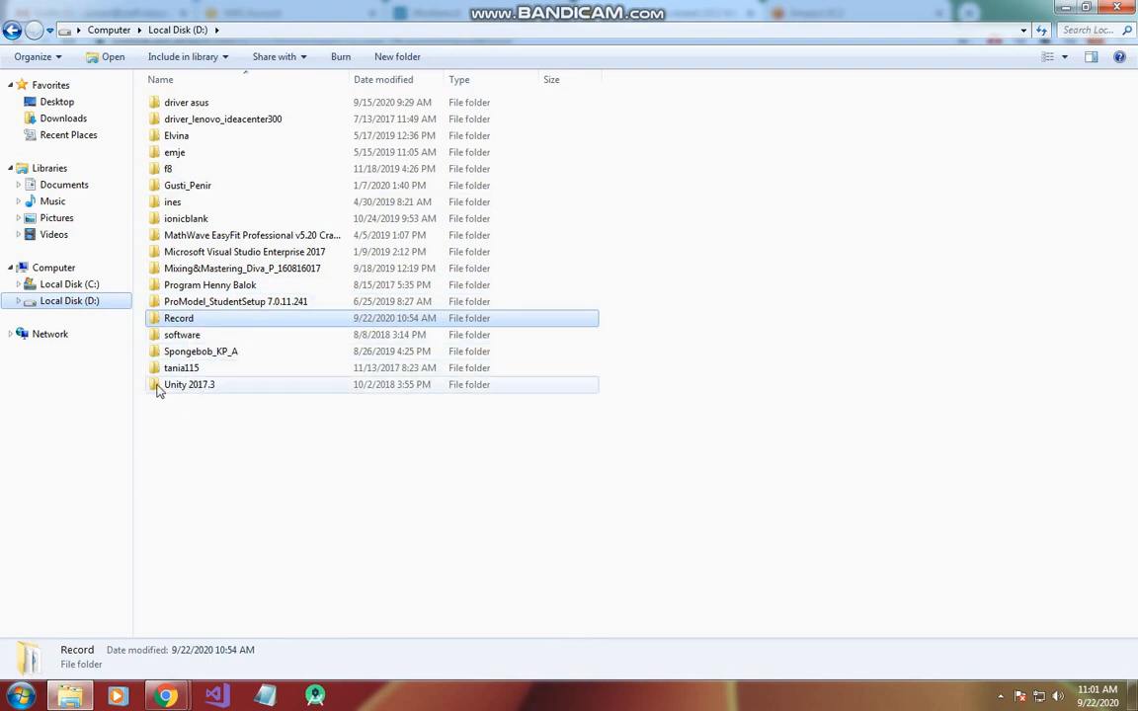
pyautogui.click(65, 119)
pyautogui.click(274, 109)
pyautogui.rightClick(275, 109)
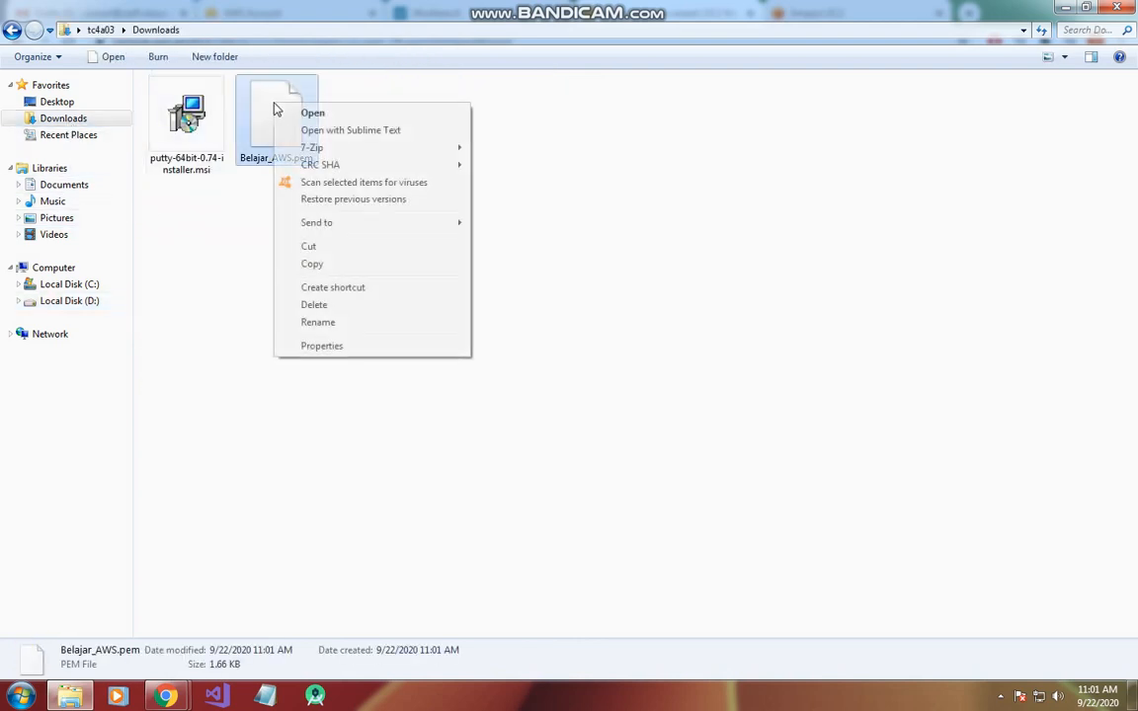
pyautogui.click(357, 134)
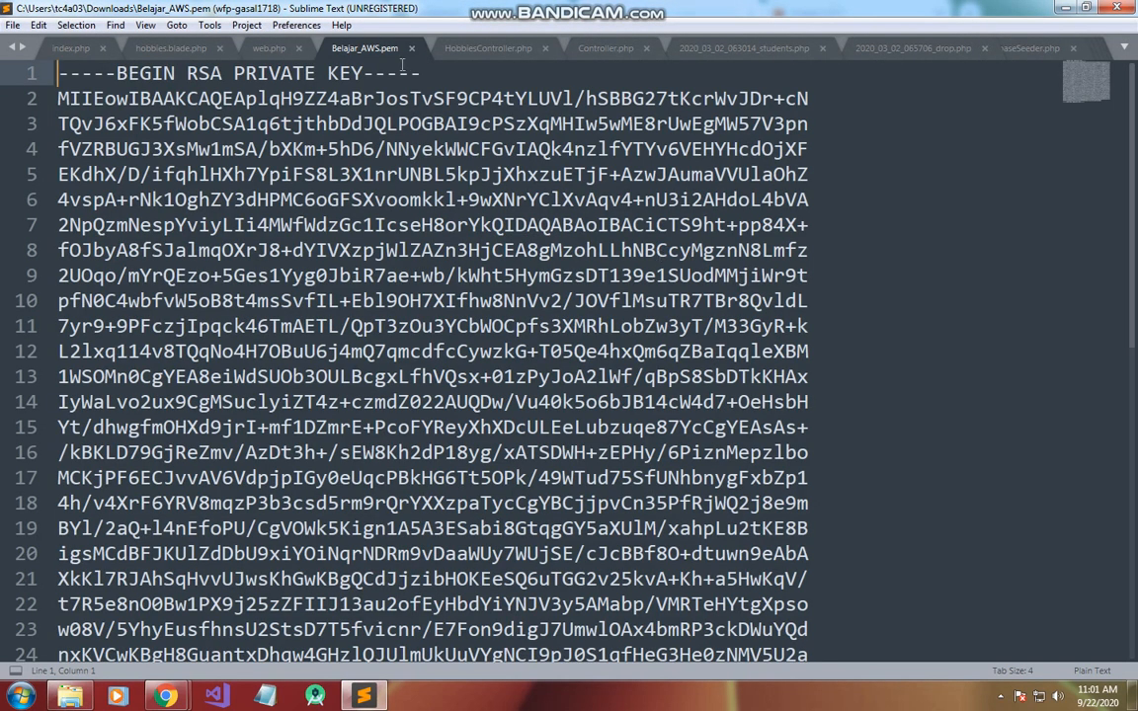
# Step: Look through the private key file from beginning to end, dismissing the chrome.exe error dialog
pyautogui.scroll(-4, 237, 227)
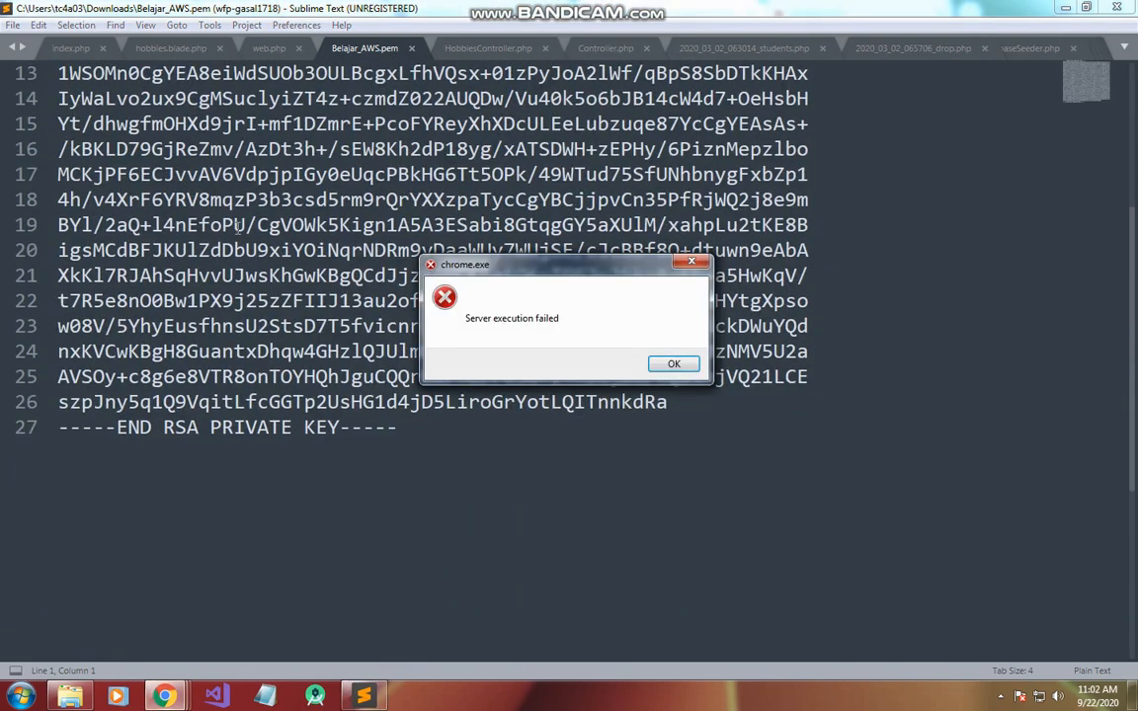
pyautogui.click(669, 364)
pyautogui.scroll(4, 237, 198)
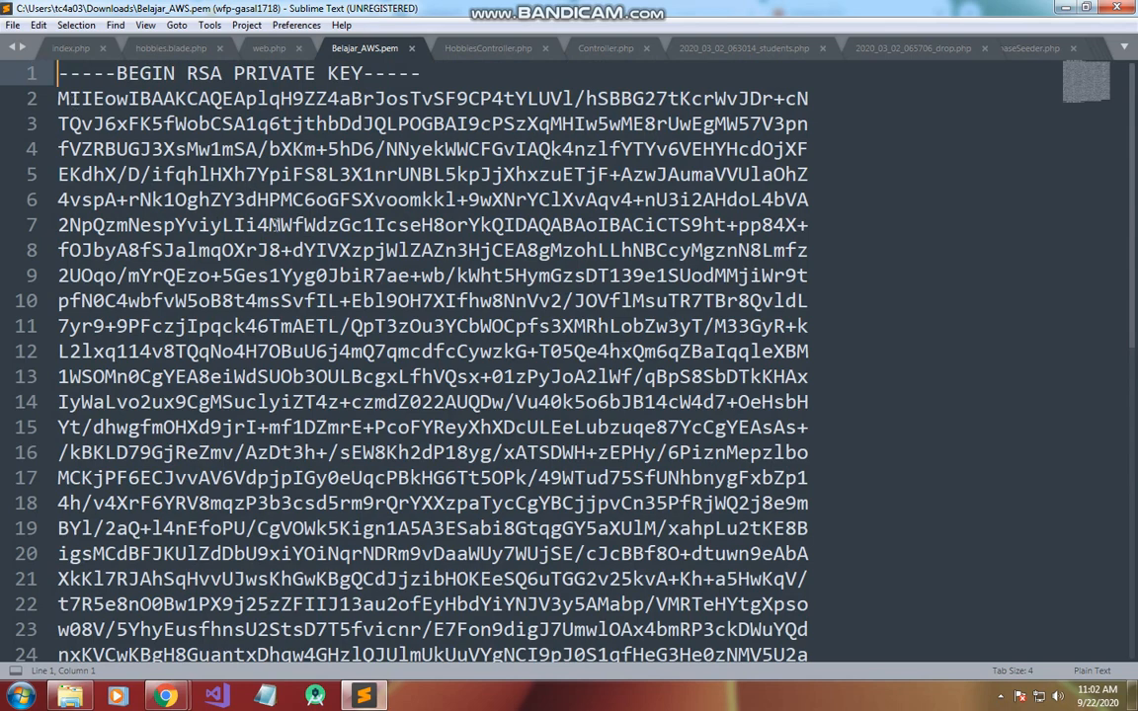
pyautogui.scroll(-4, 294, 225)
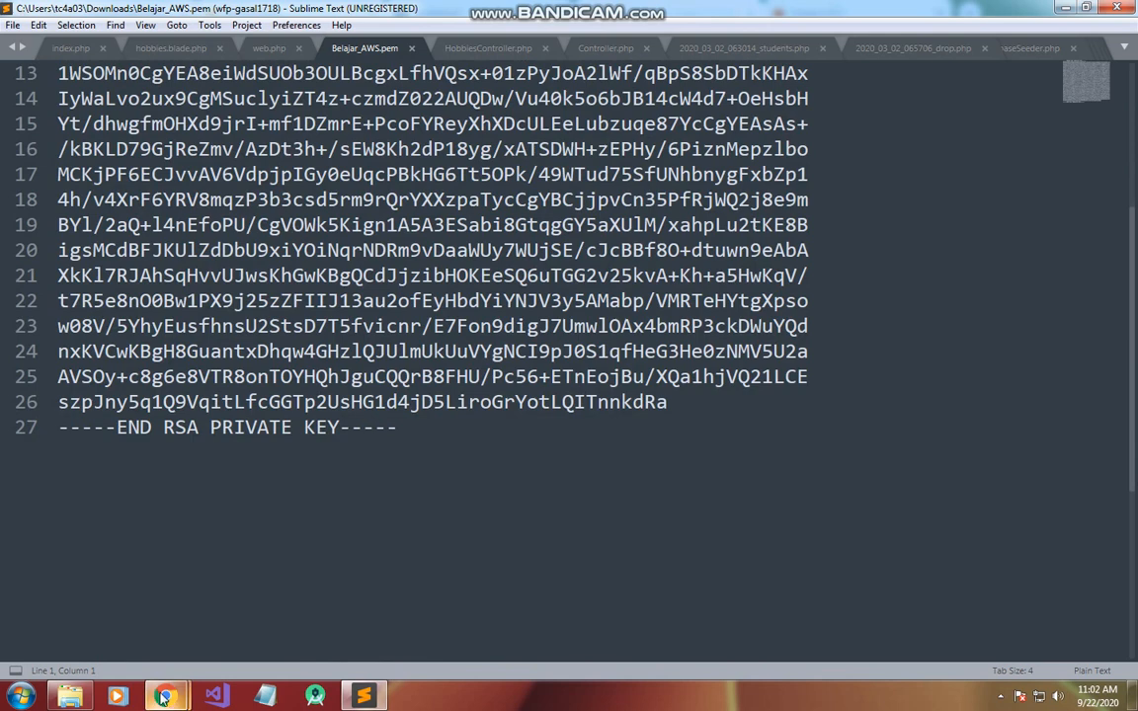
# Step: Switch back to the EC2 launch wizard in Chrome, launch the instance with the new key pair, and look over the launch status page
pyautogui.moveTo(165, 697)
pyautogui.click(104, 605)
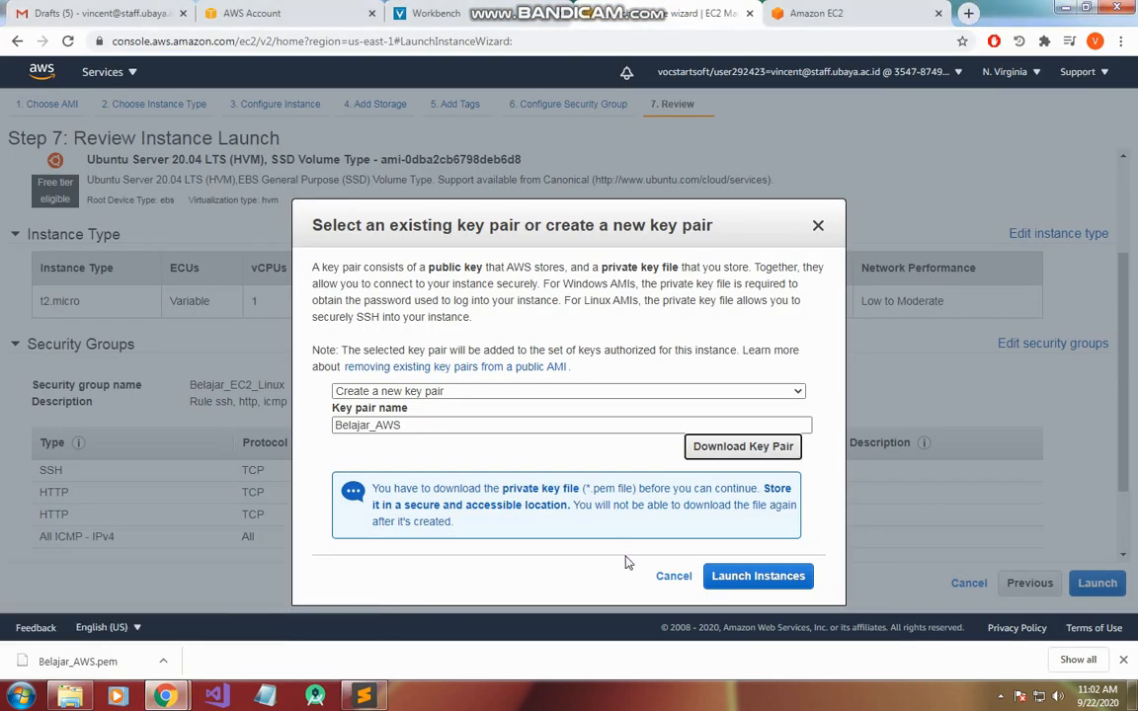
pyautogui.click(769, 583)
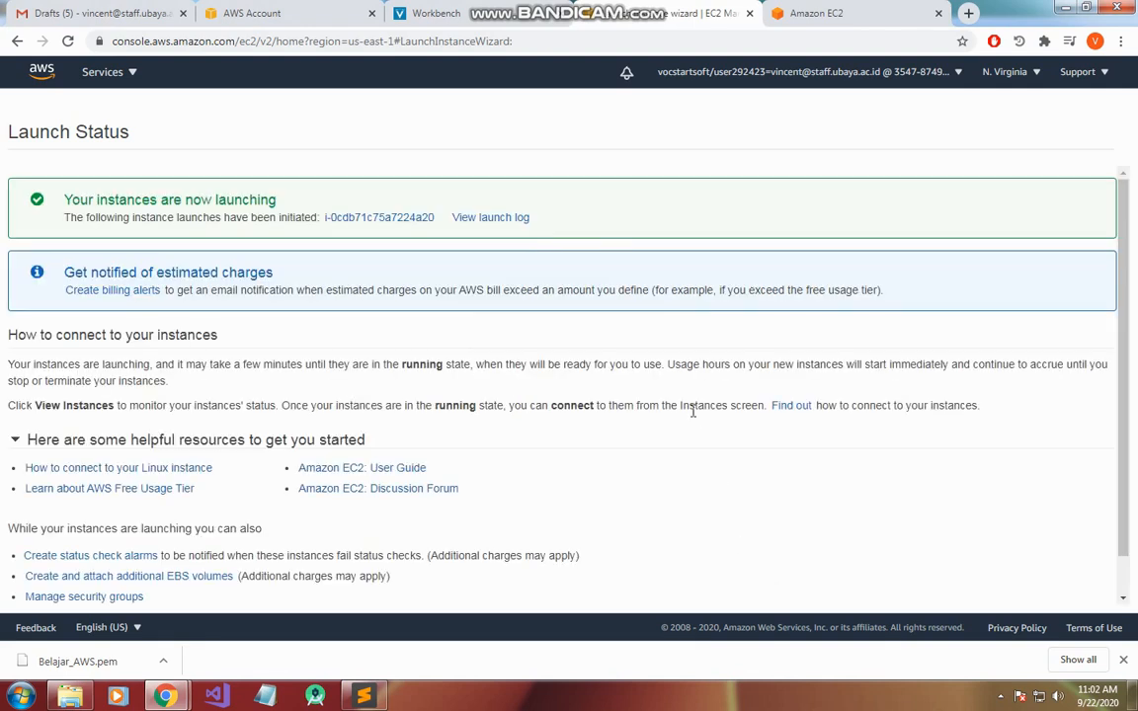
pyautogui.scroll(-1, 668, 422)
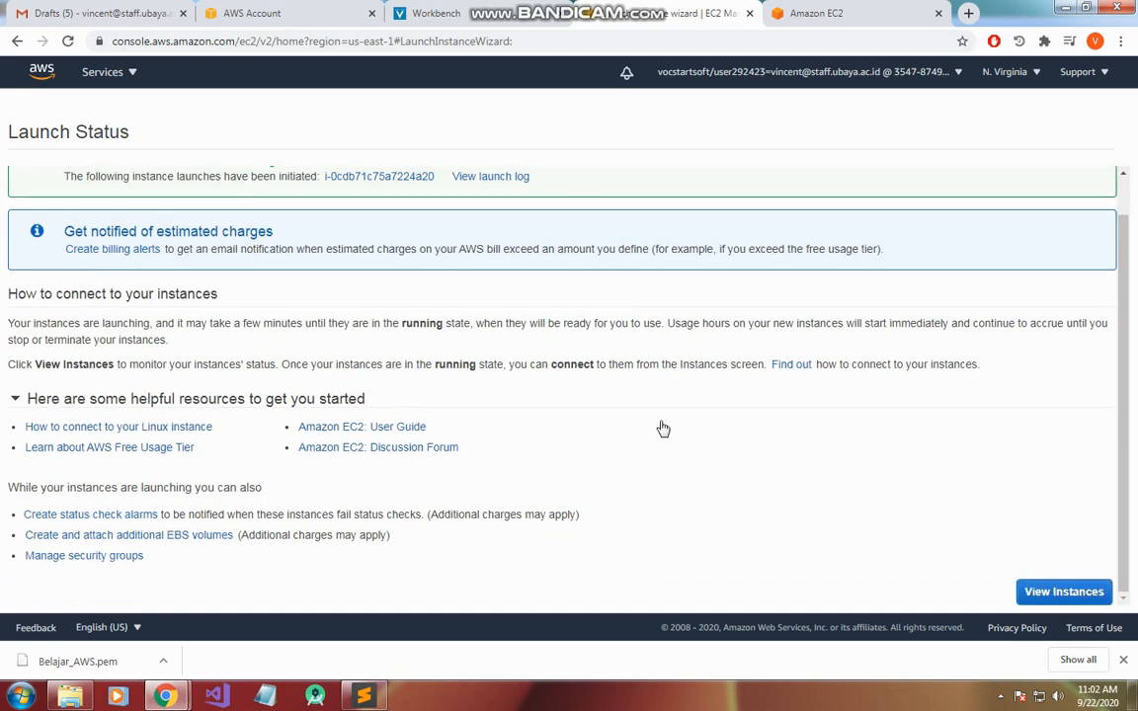
# Step: Look over the launch status page, go to the instances list, and copy the new instance's IPv4 public IP
pyautogui.scroll(1, 660, 427)
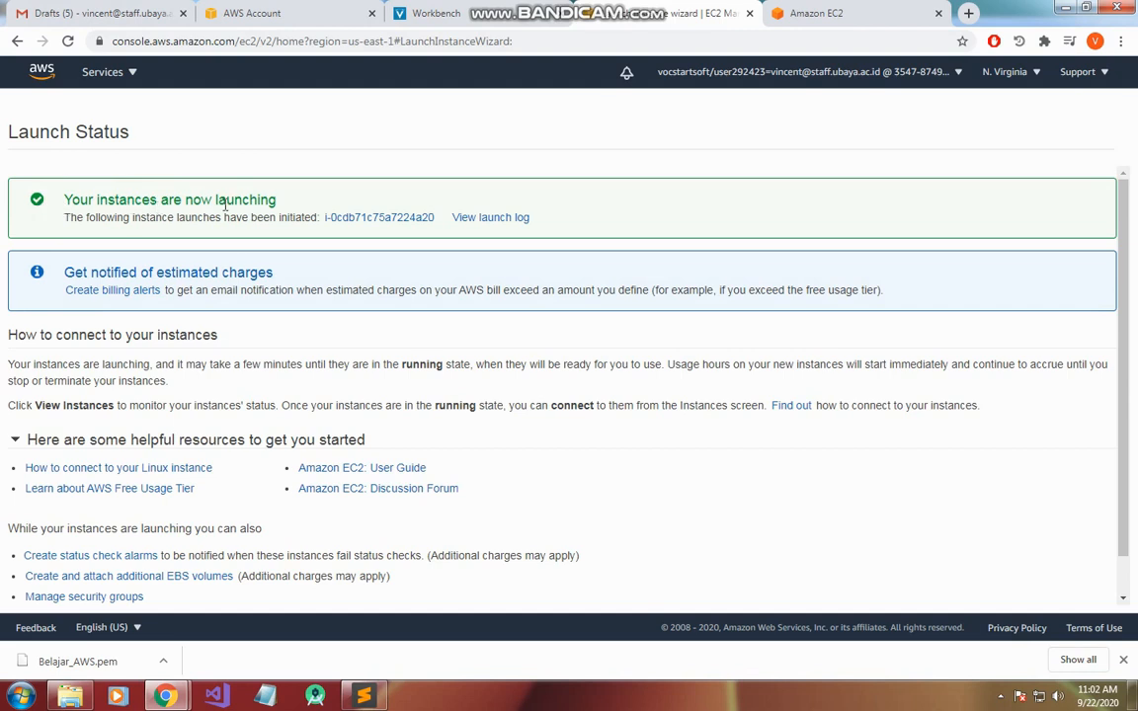
pyautogui.scroll(-1, 980, 518)
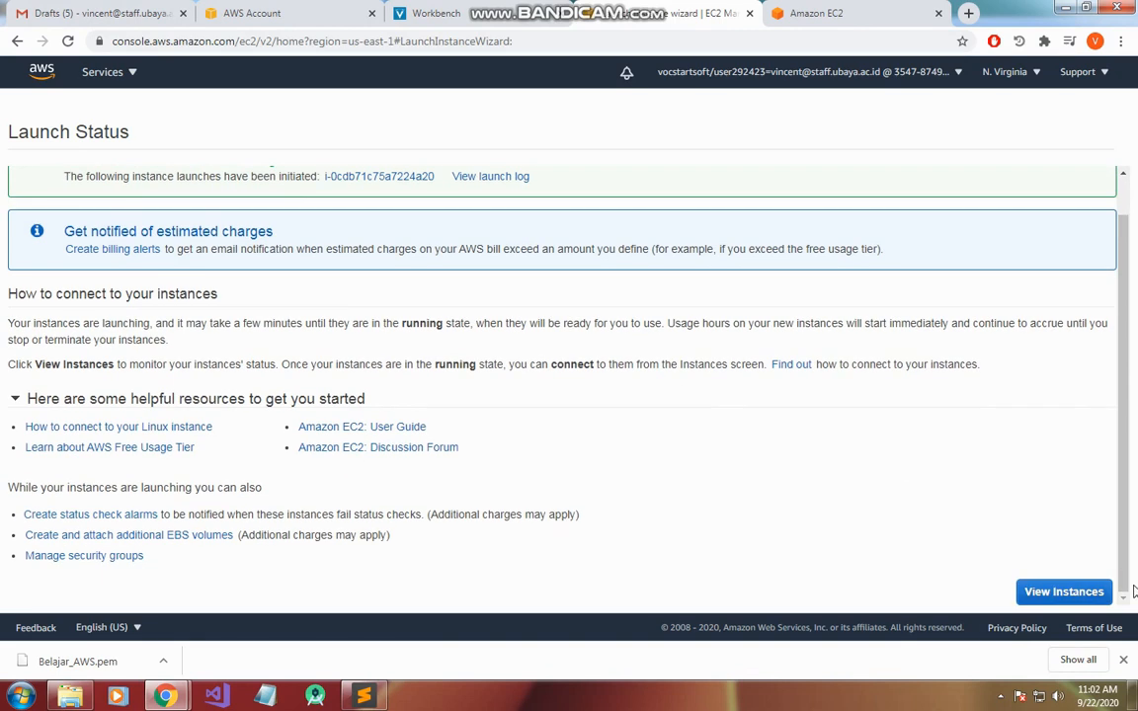
pyautogui.click(1064, 593)
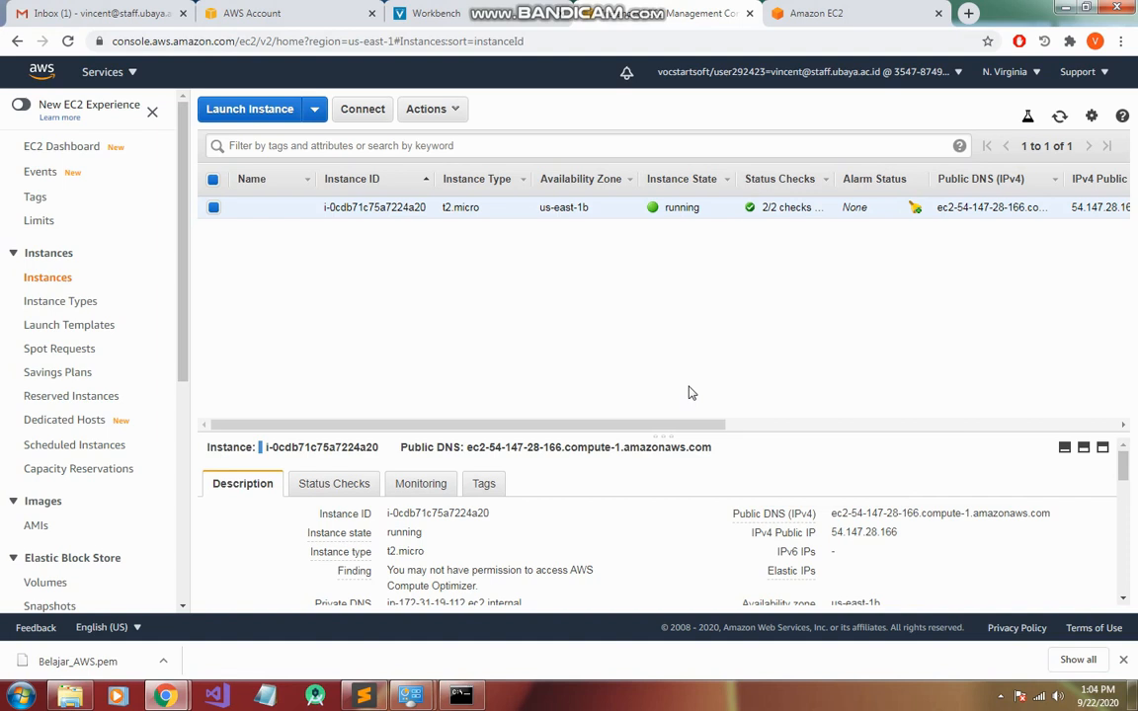
pyautogui.click(911, 534)
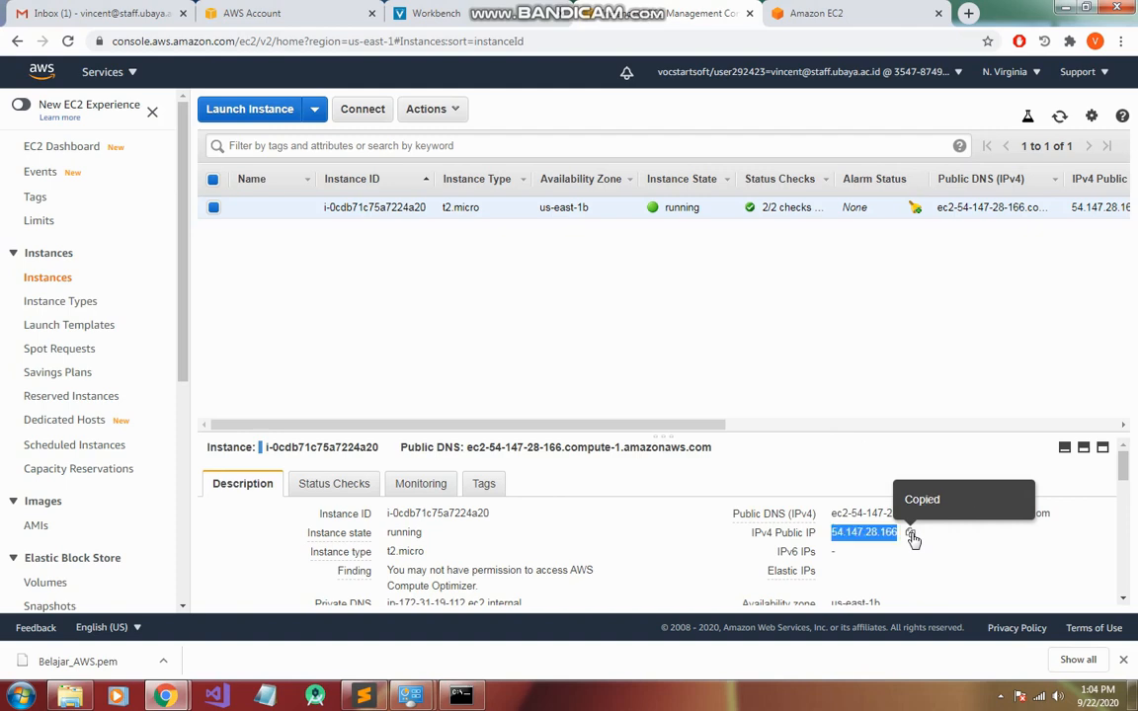
# Step: Switch to the Command Prompt, ping 54.147.28.166 to test the instance's connectivity, and return to the EC2 console
pyautogui.click(463, 697)
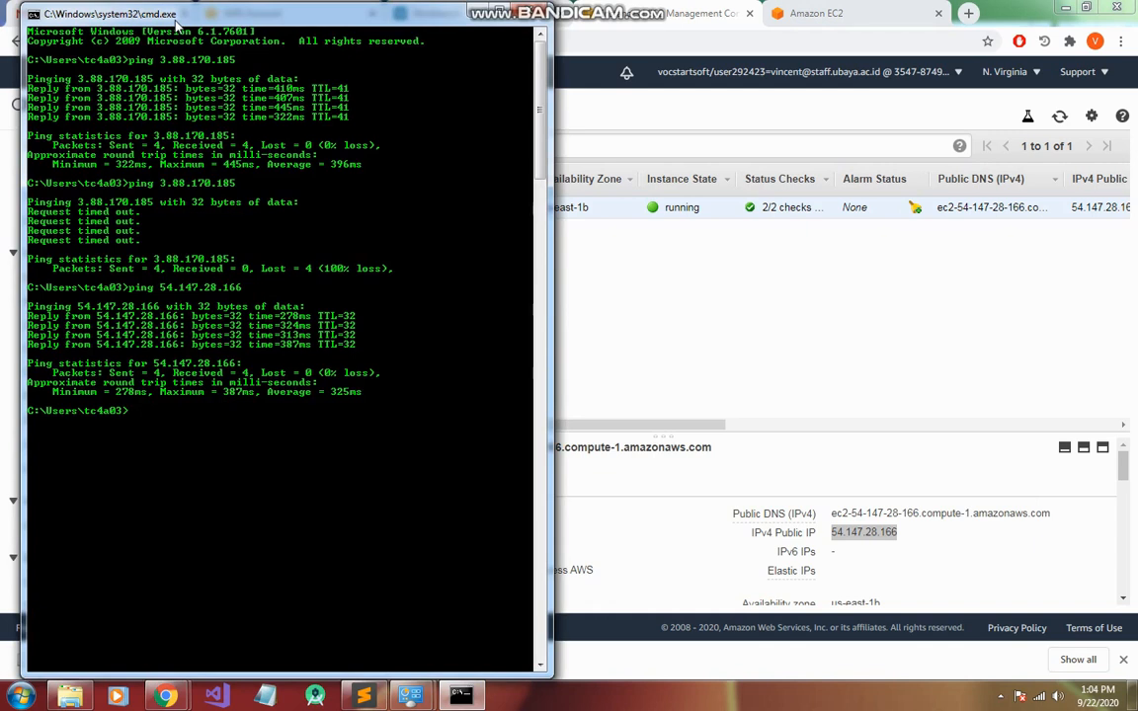
pyautogui.press('Up')
pyautogui.press('Return')
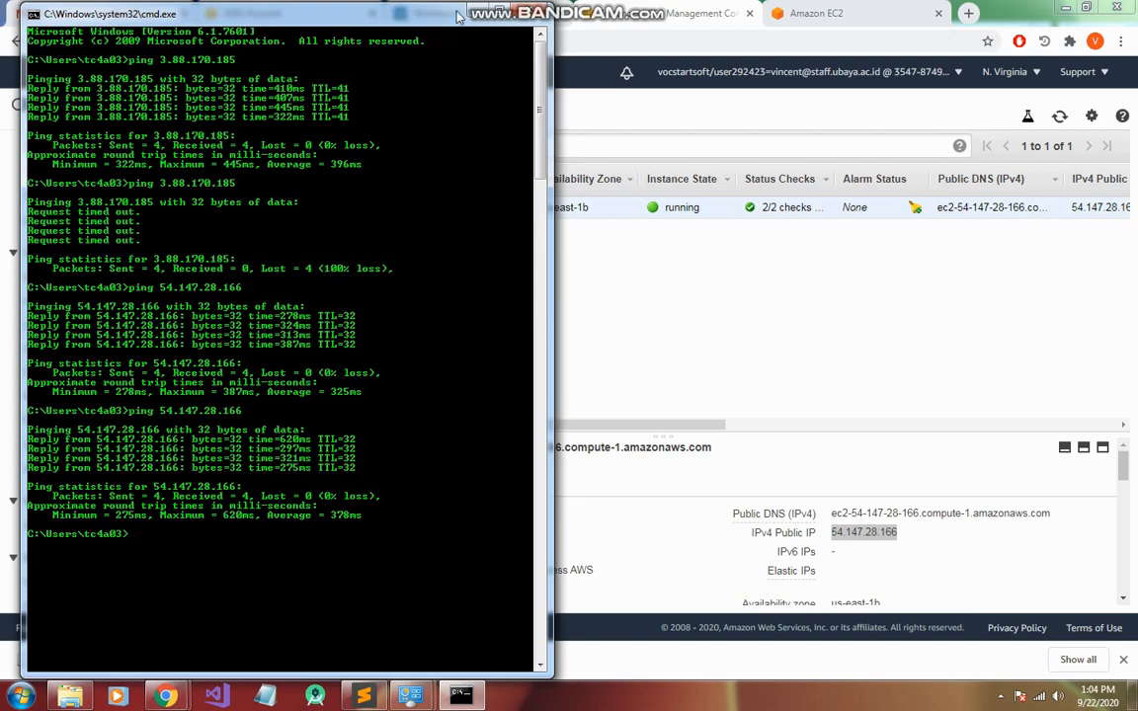
pyautogui.moveTo(467, 16); pyautogui.dragTo(469, 20)
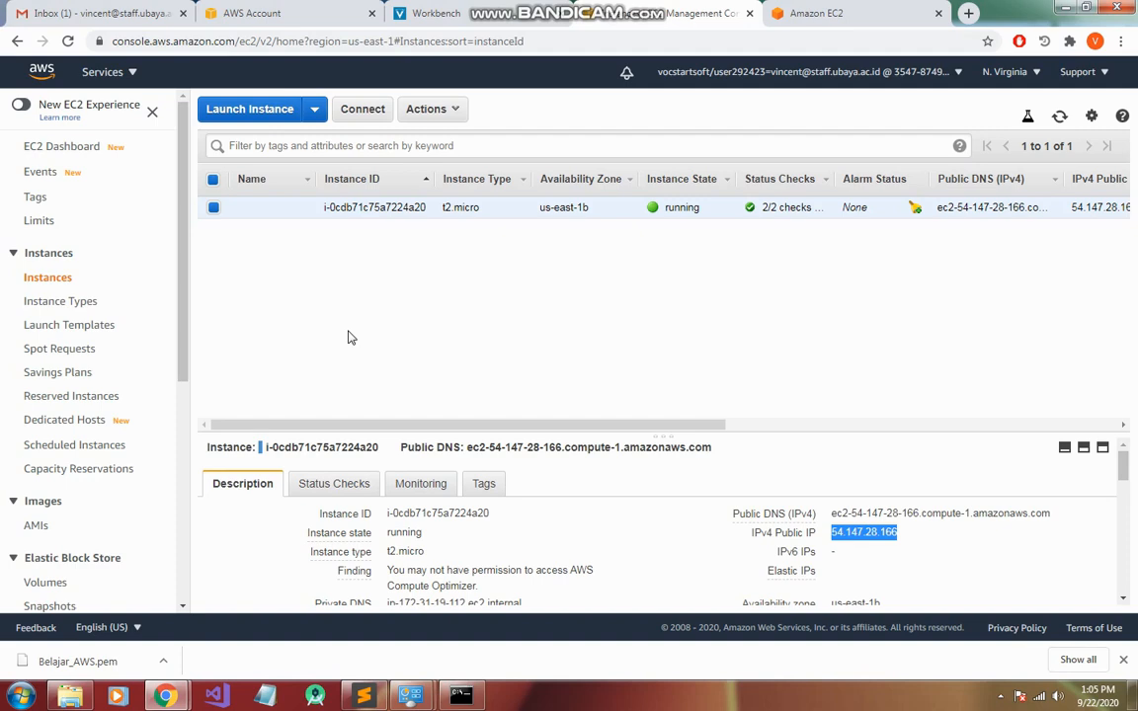
# Step: Start PuTTYgen and load the existing key Belajar_AWS.pem from Downloads with all file types shown, acknowledging the import notice
pyautogui.press('super')
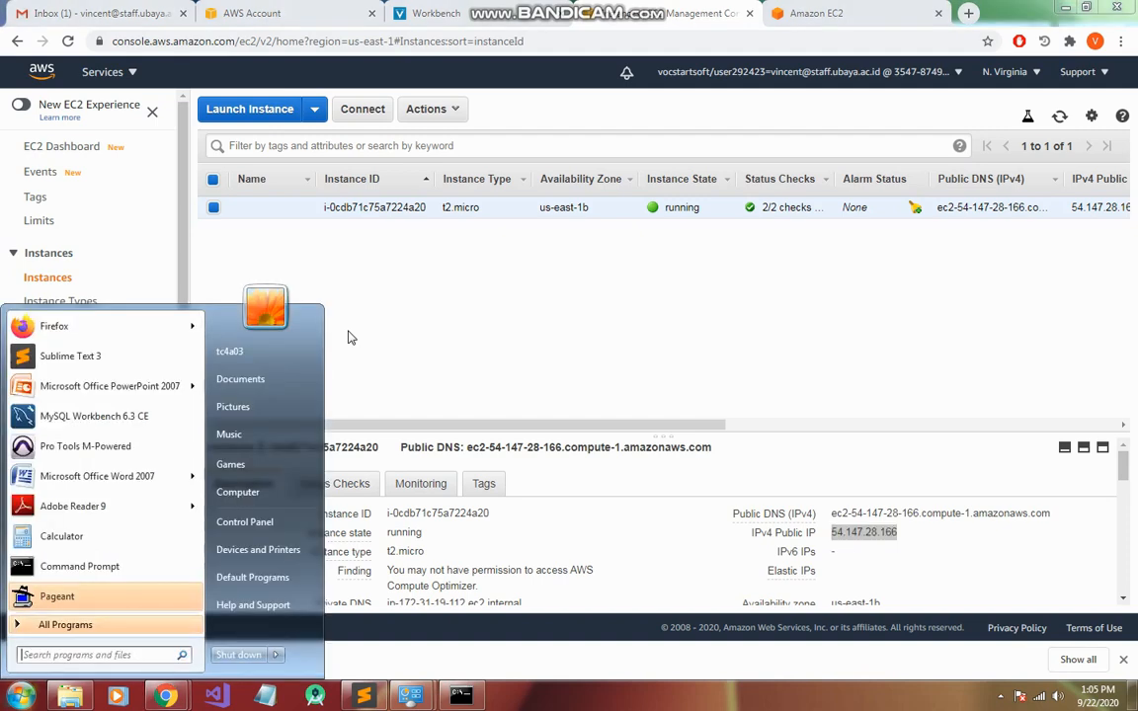
pyautogui.write('putt')
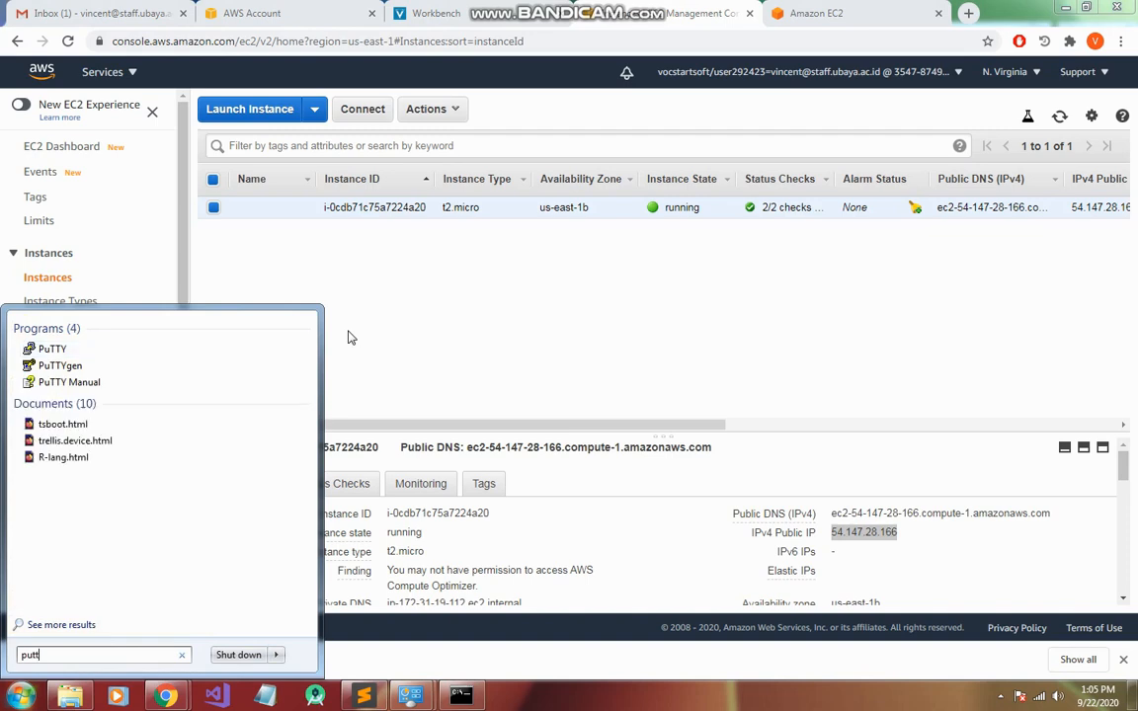
pyautogui.press('Down')
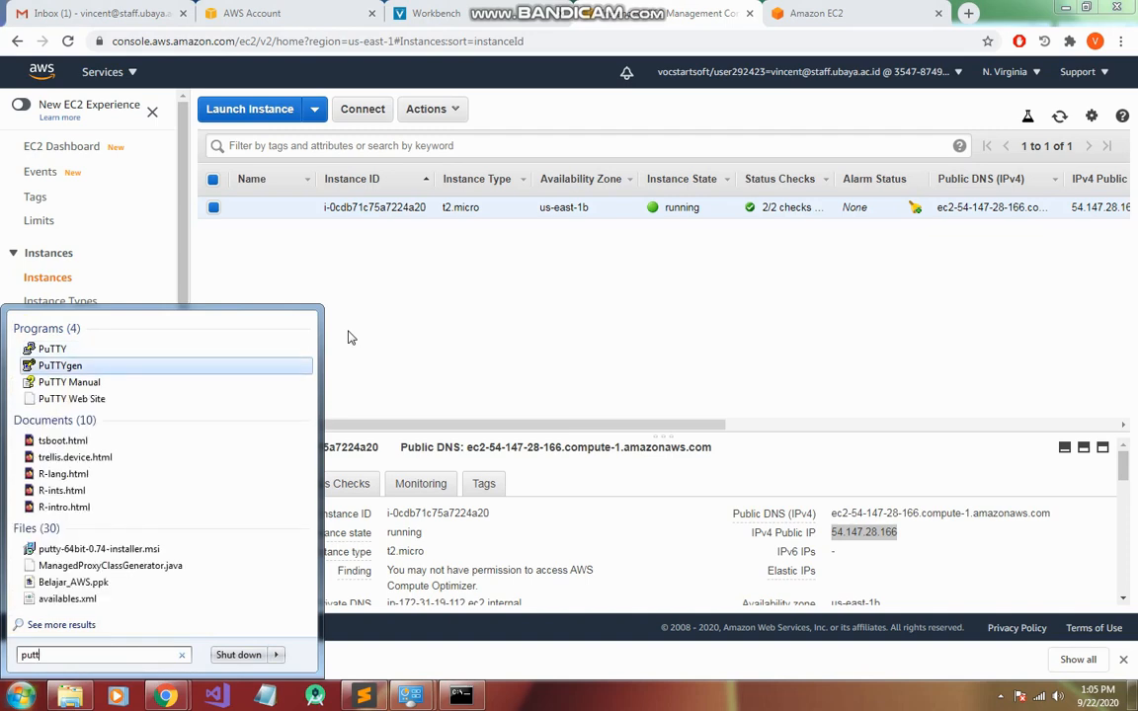
pyautogui.press('Return')
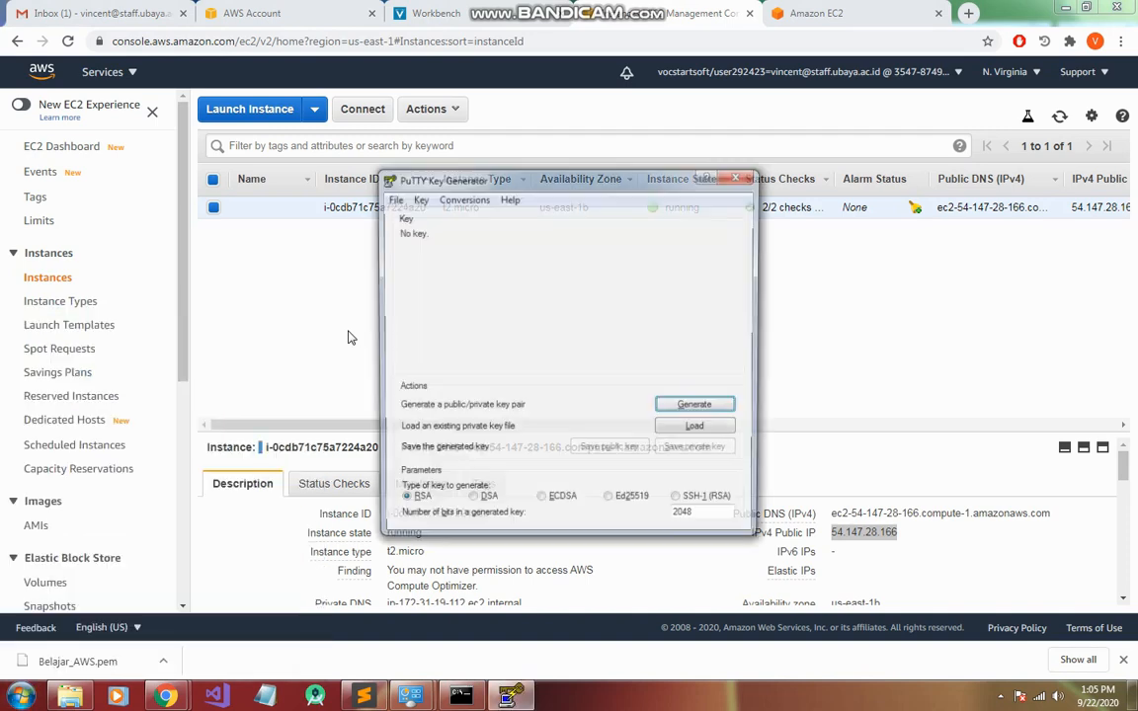
pyautogui.click(692, 431)
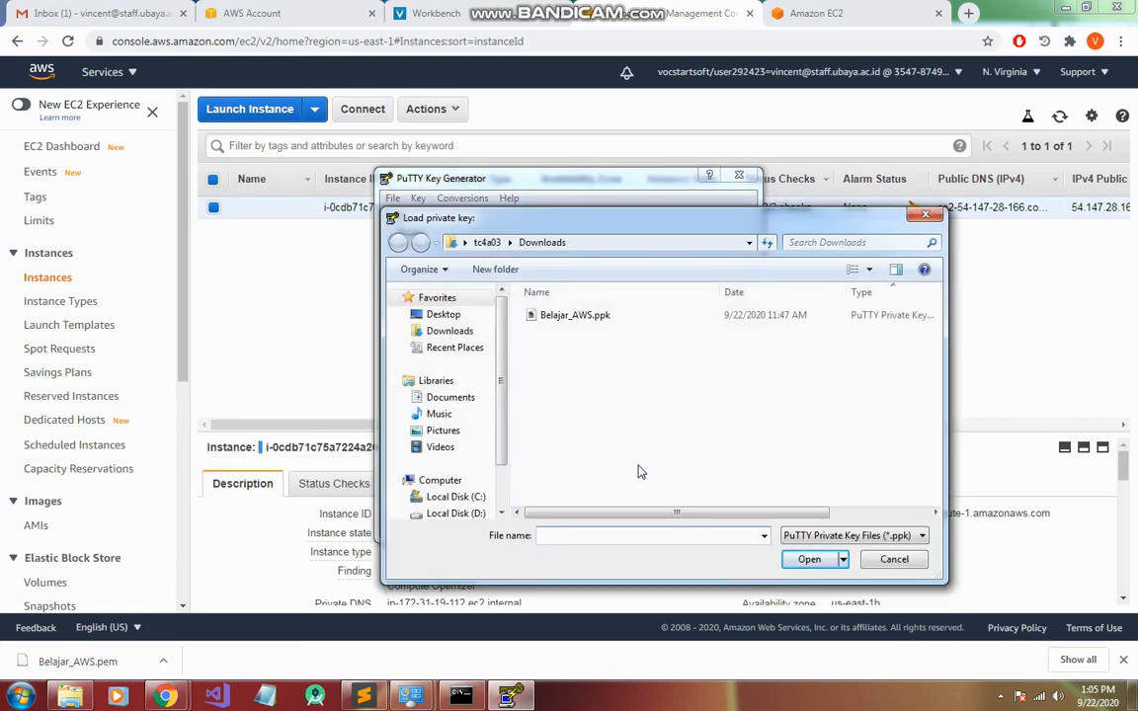
pyautogui.click(837, 539)
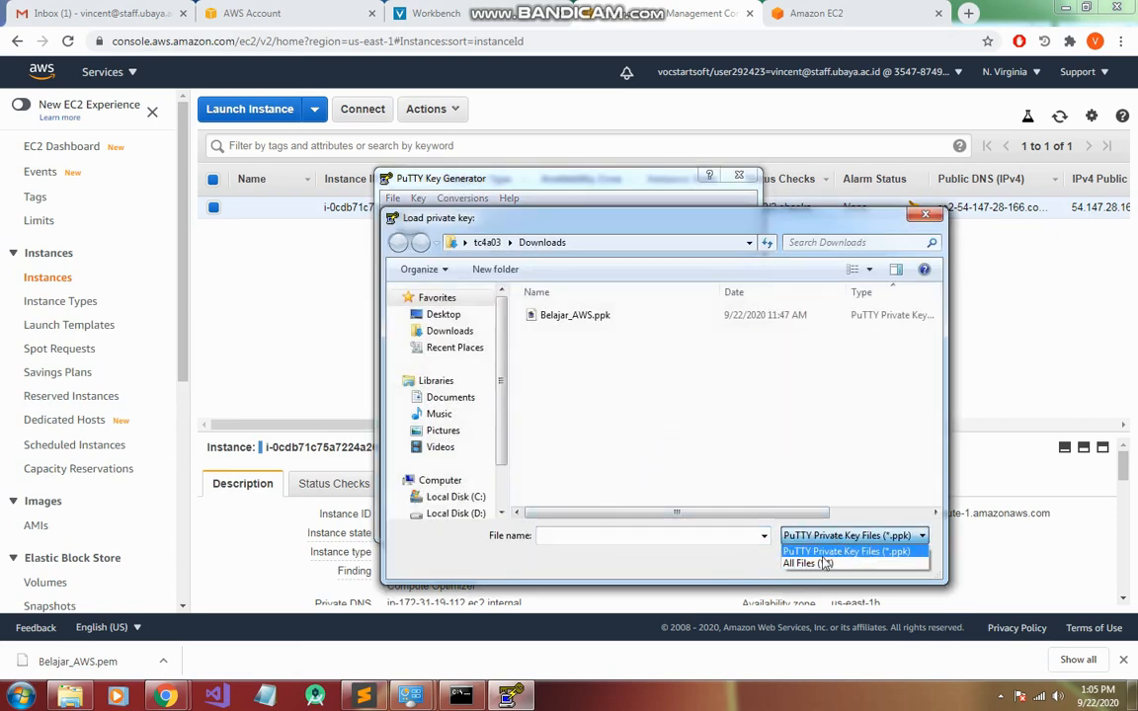
pyautogui.click(808, 552)
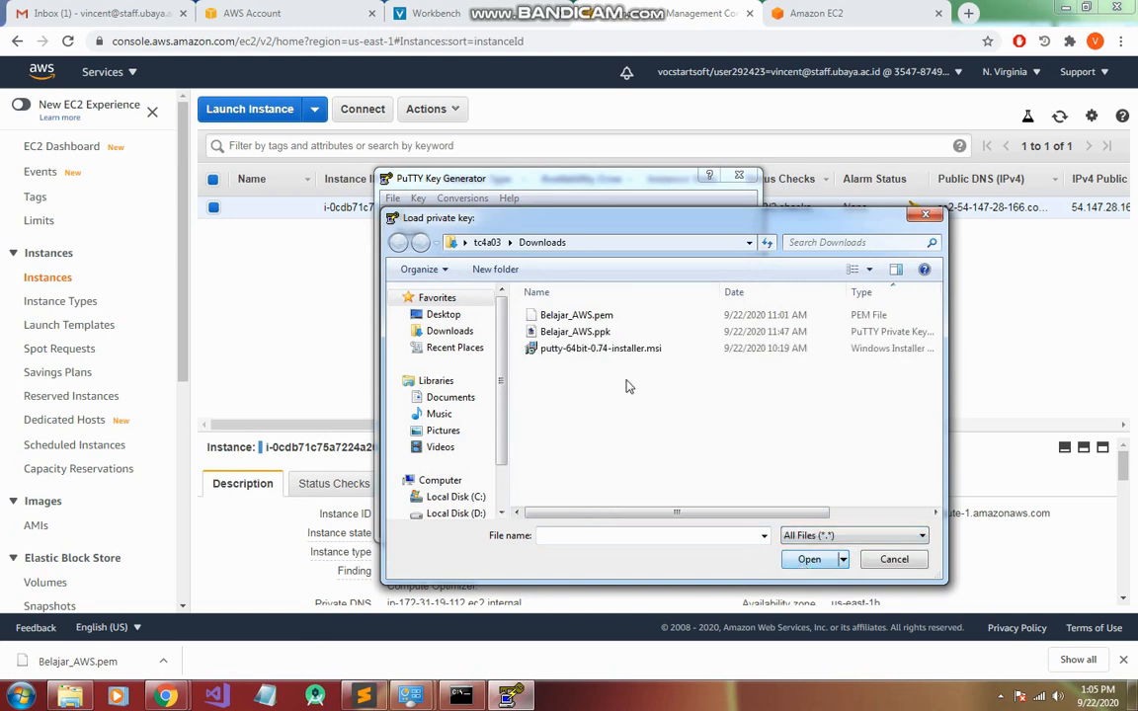
pyautogui.click(583, 316)
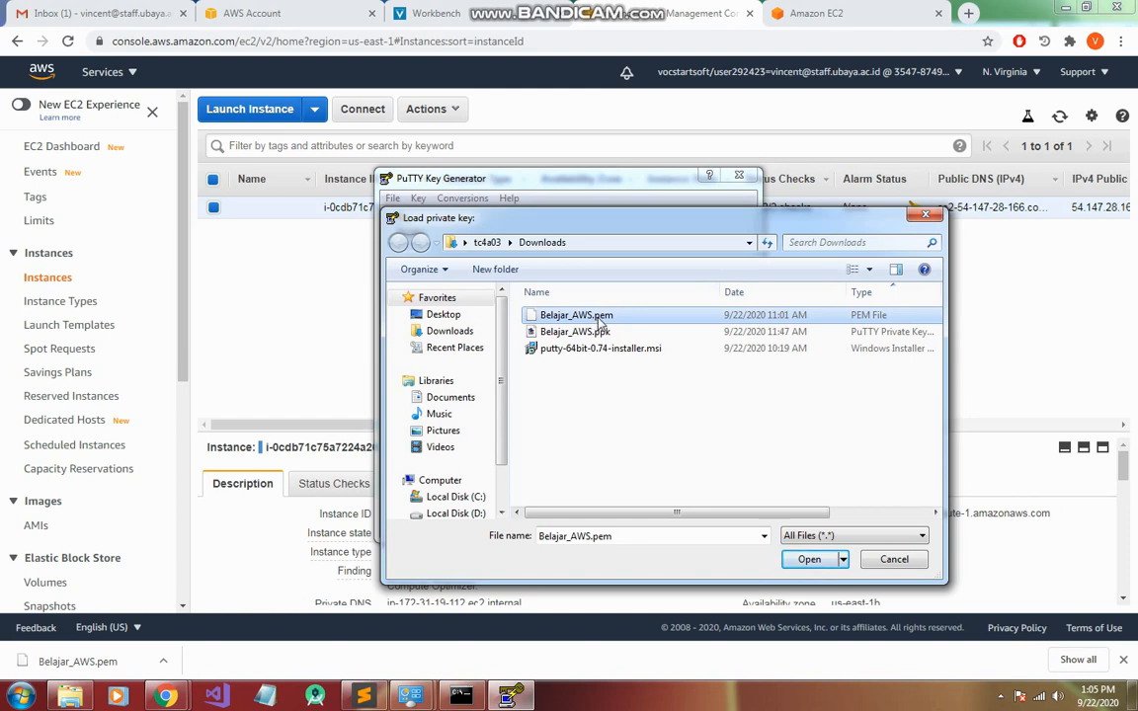
pyautogui.click(808, 559)
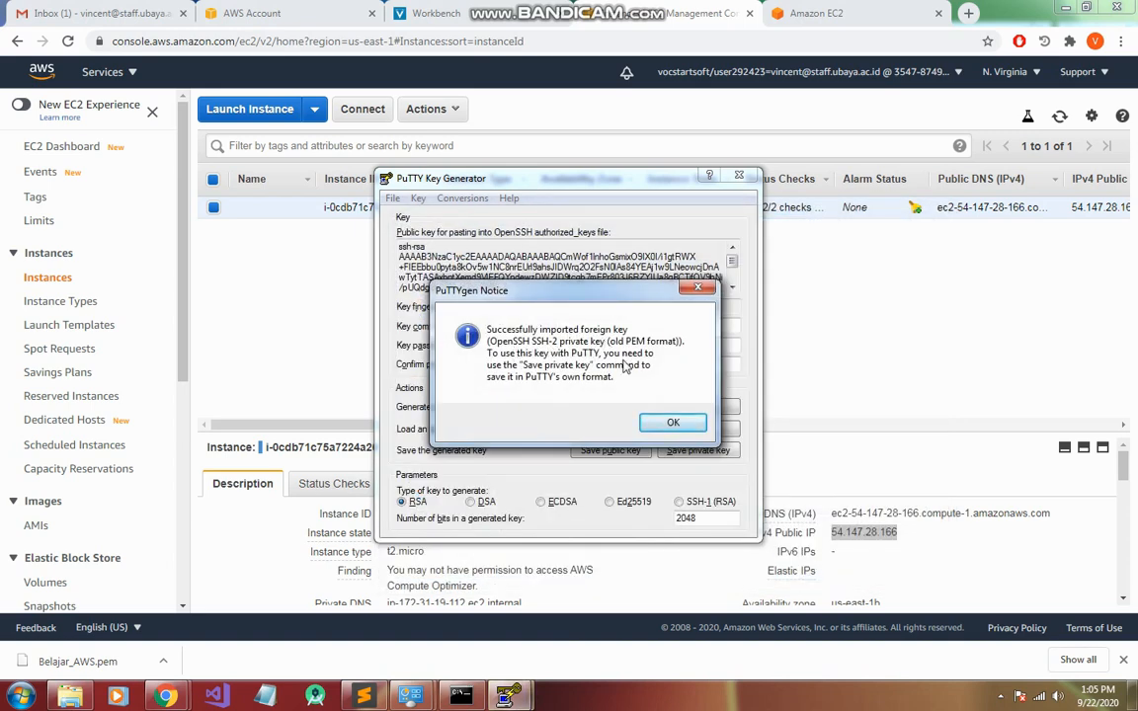
pyautogui.click(673, 423)
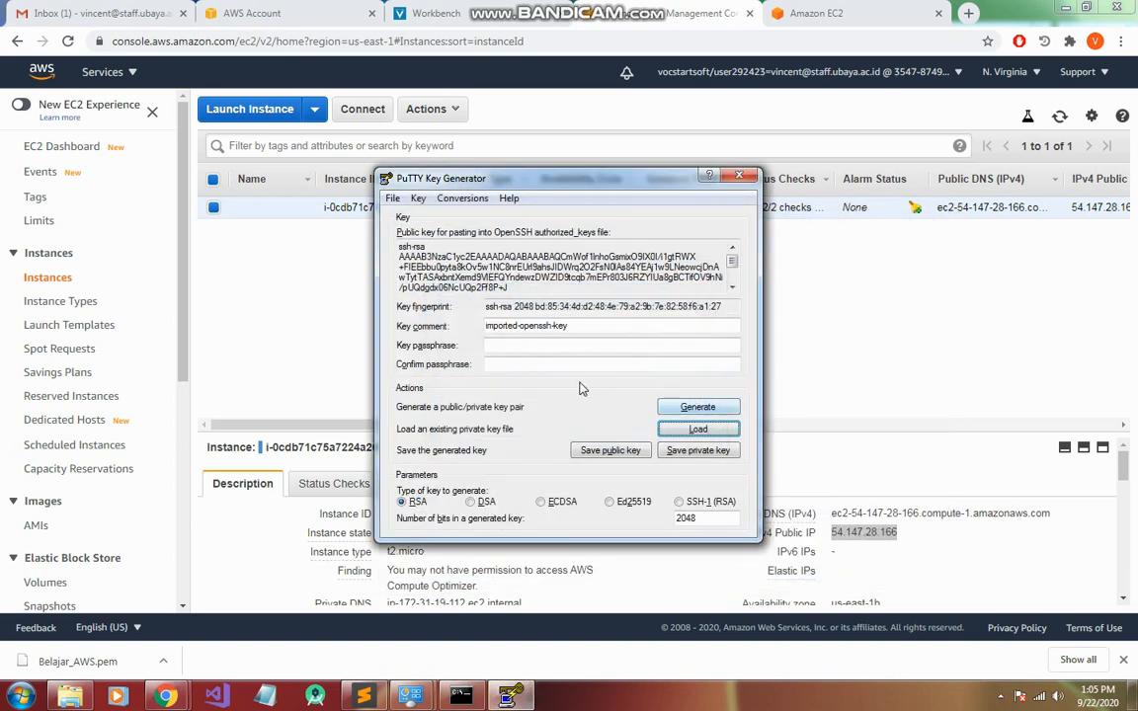
# Step: Save the private key without a passphrase as Belajar_AWS.ppk in Downloads, overwriting the existing file, and close PuTTYgen
pyautogui.click(681, 452)
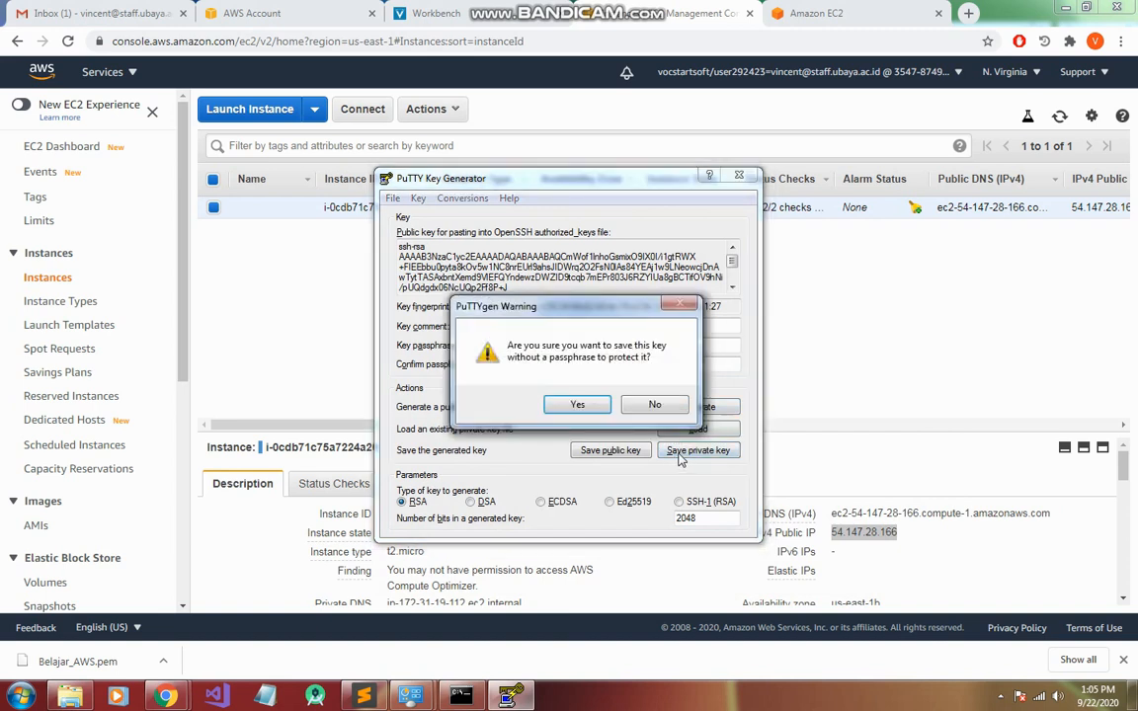
pyautogui.click(577, 406)
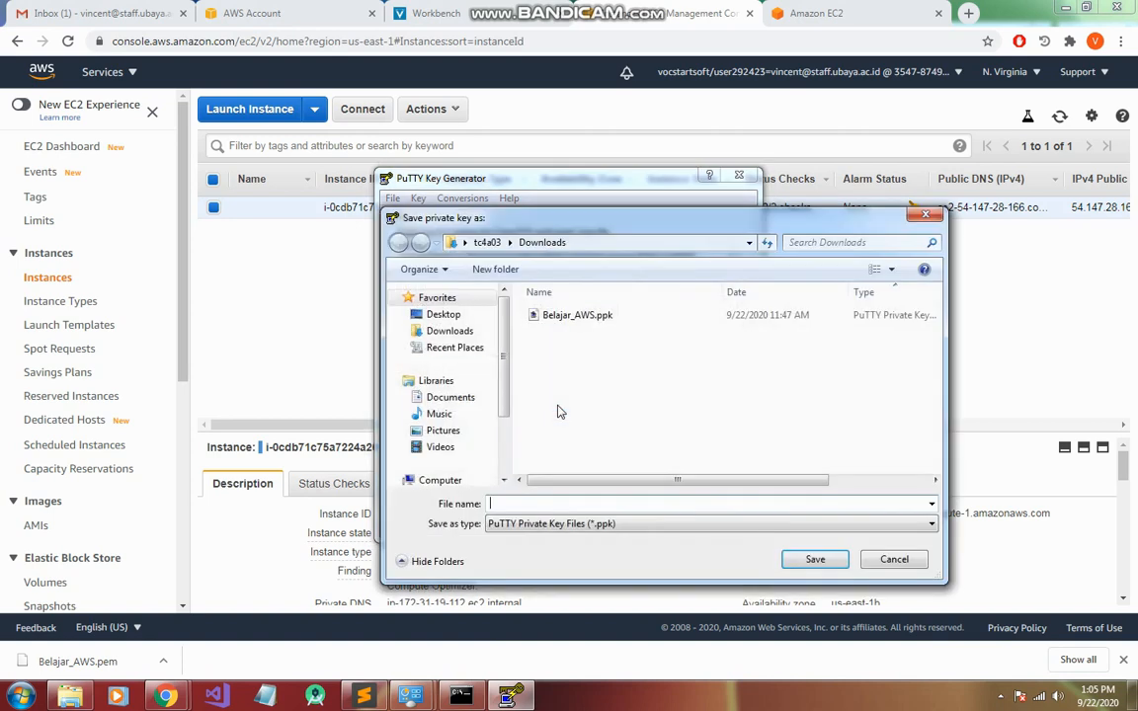
pyautogui.click(580, 317)
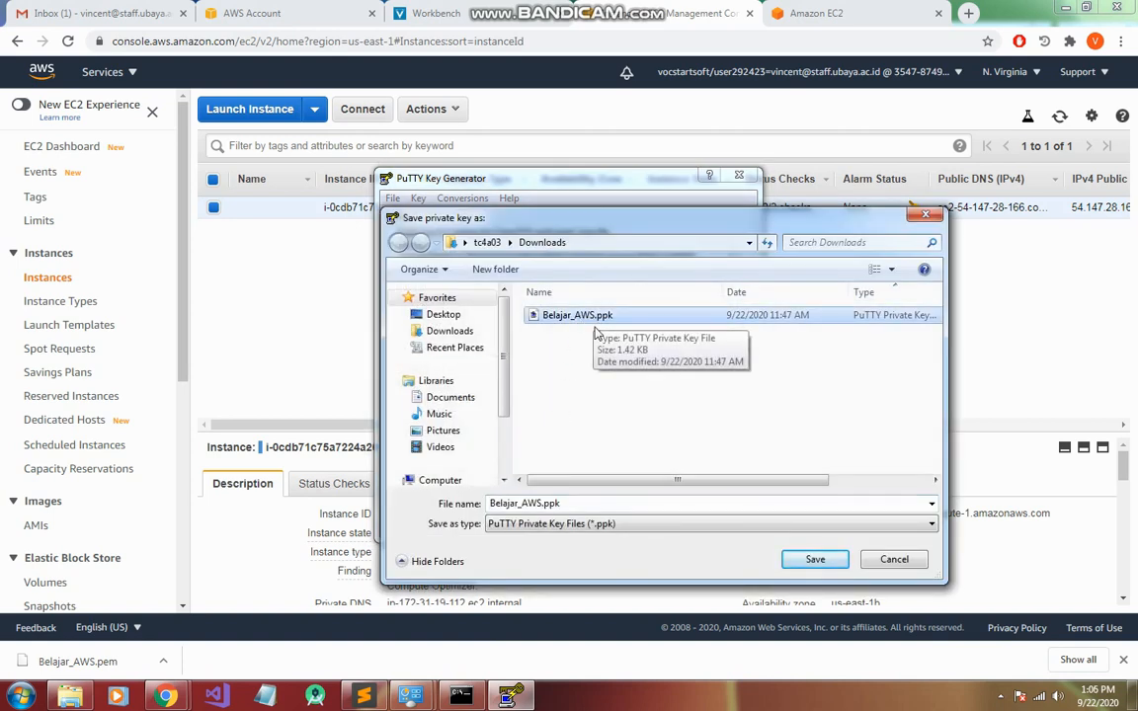
pyautogui.click(813, 561)
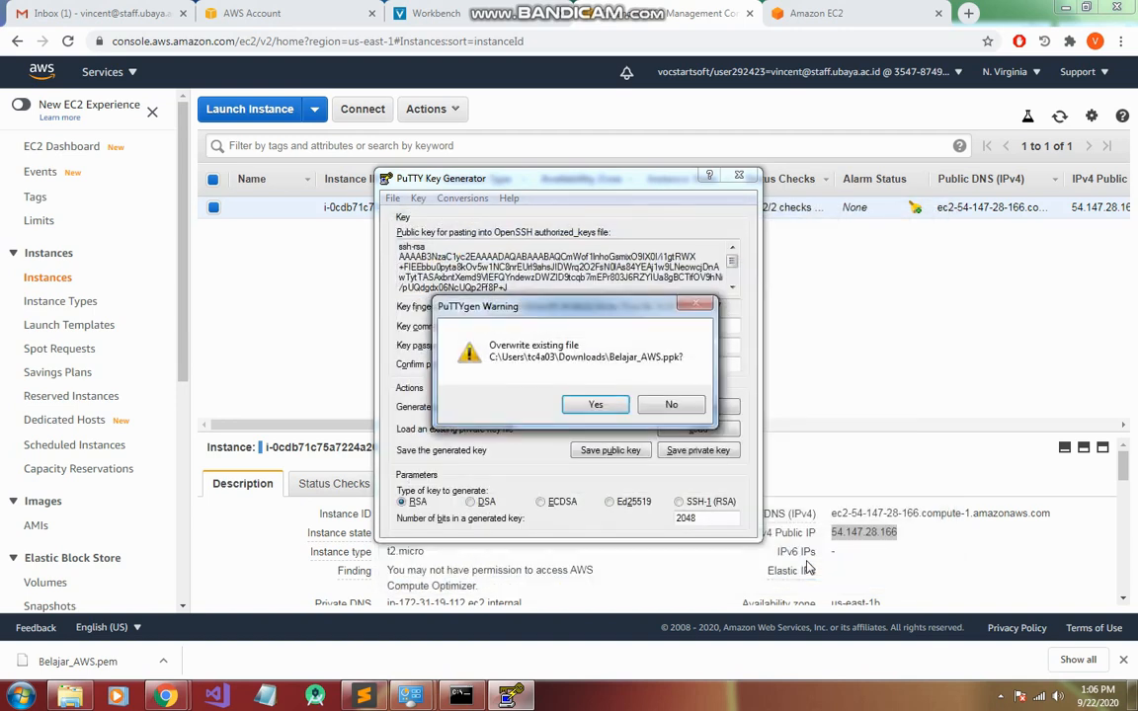
pyautogui.click(592, 404)
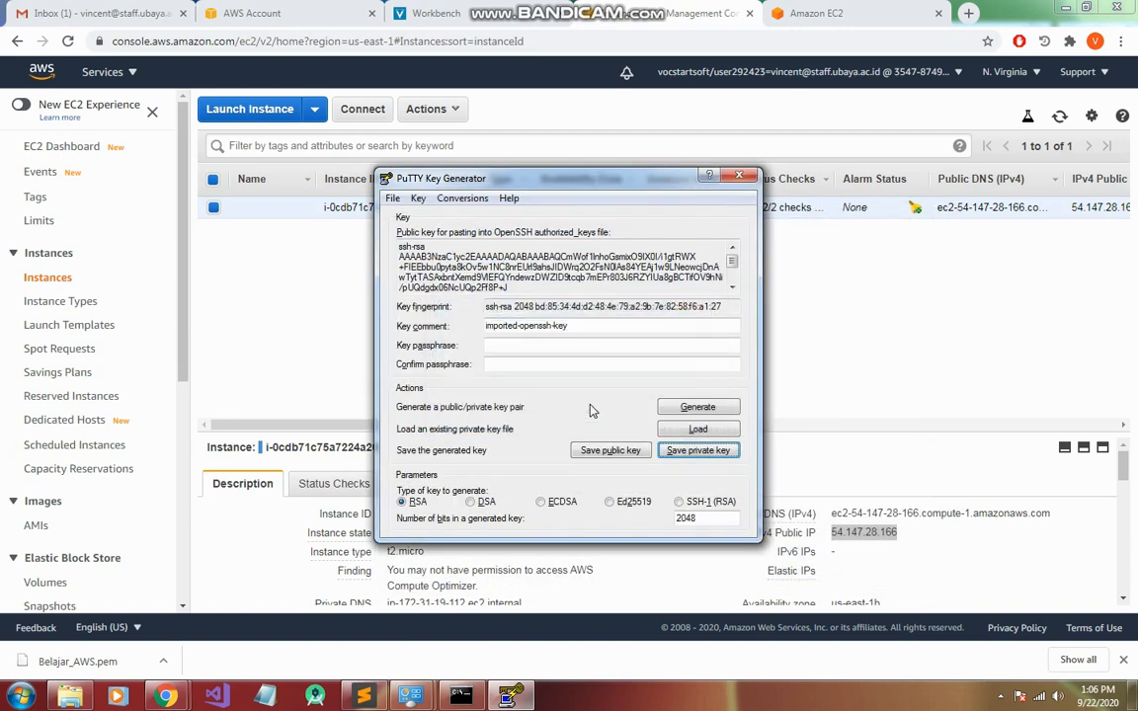
pyautogui.click(742, 178)
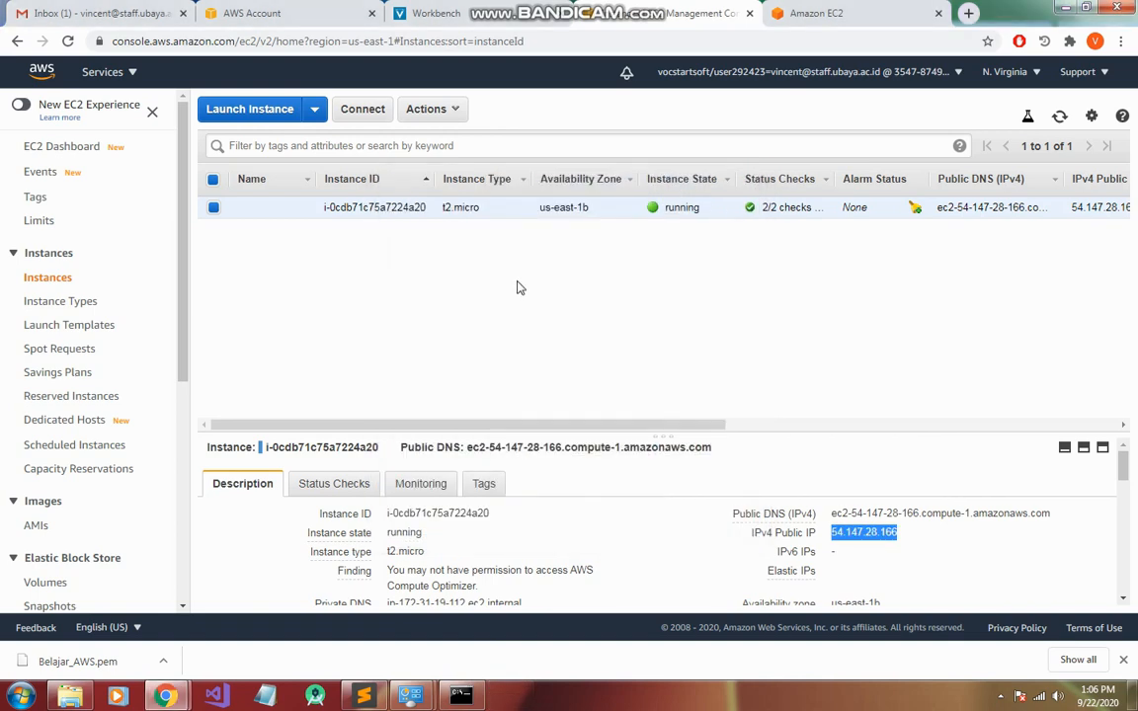
# Step: Start PuTTY and set the session's host name to 54.147.28.166 for an SSH connection on port 22
pyautogui.press('super')
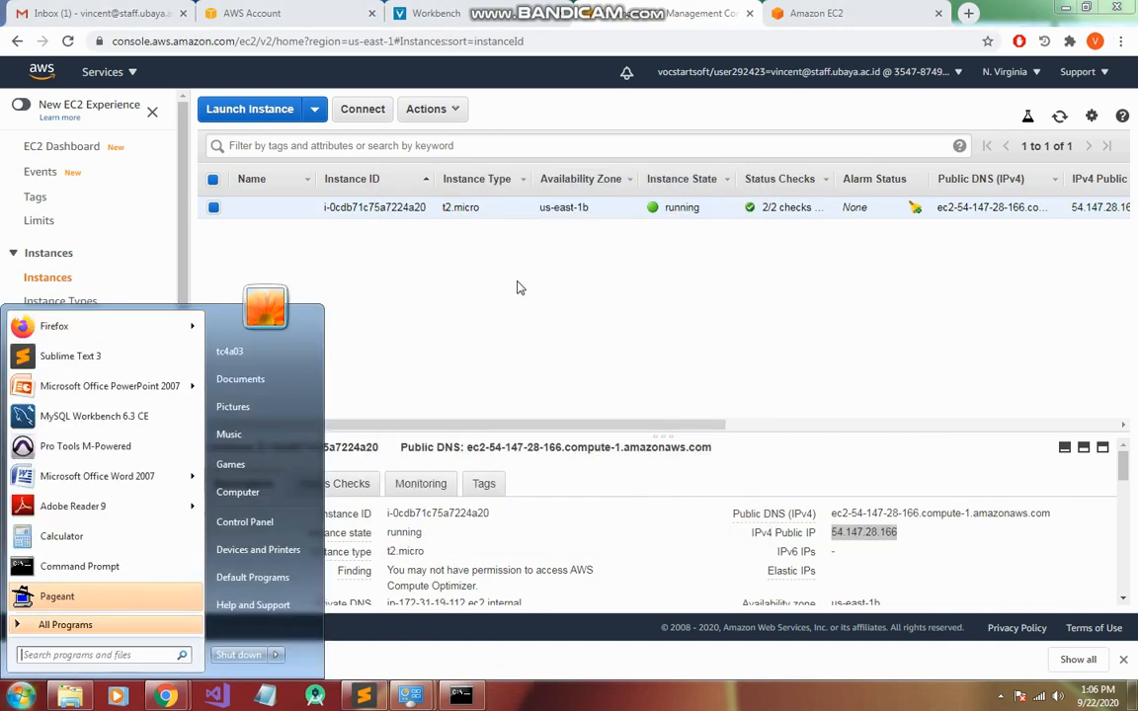
pyautogui.write('put')
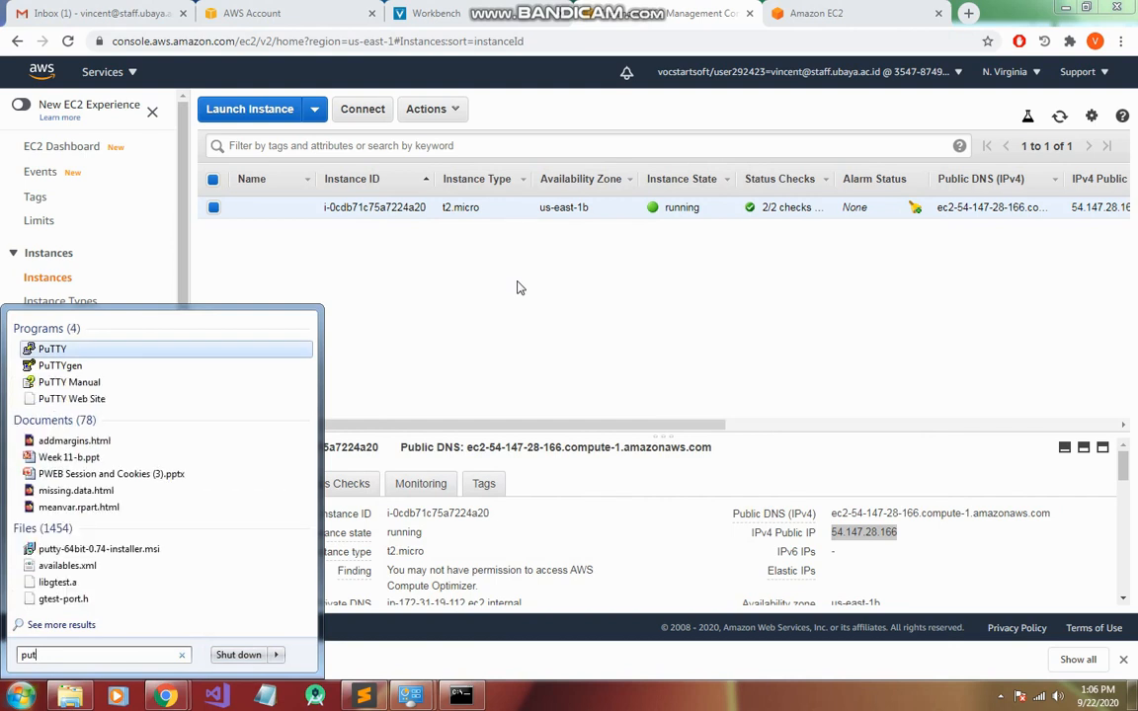
pyautogui.click(54, 351)
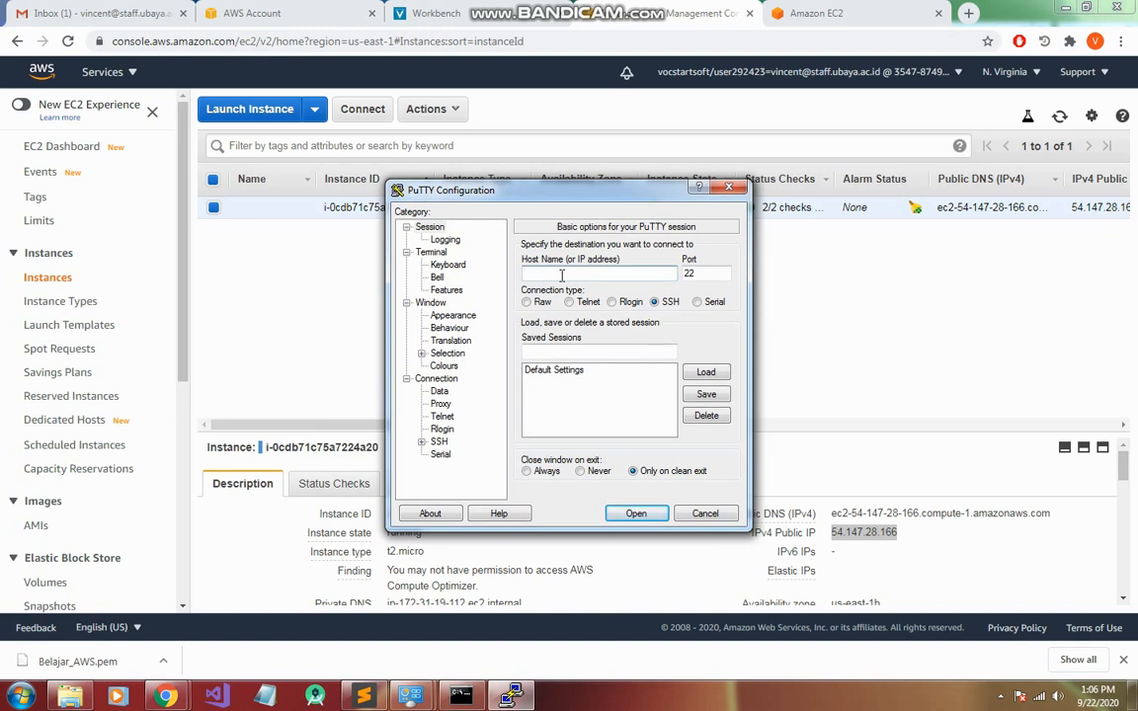
pyautogui.write('54.147.28.166')
pyautogui.doubleClick(688, 272)
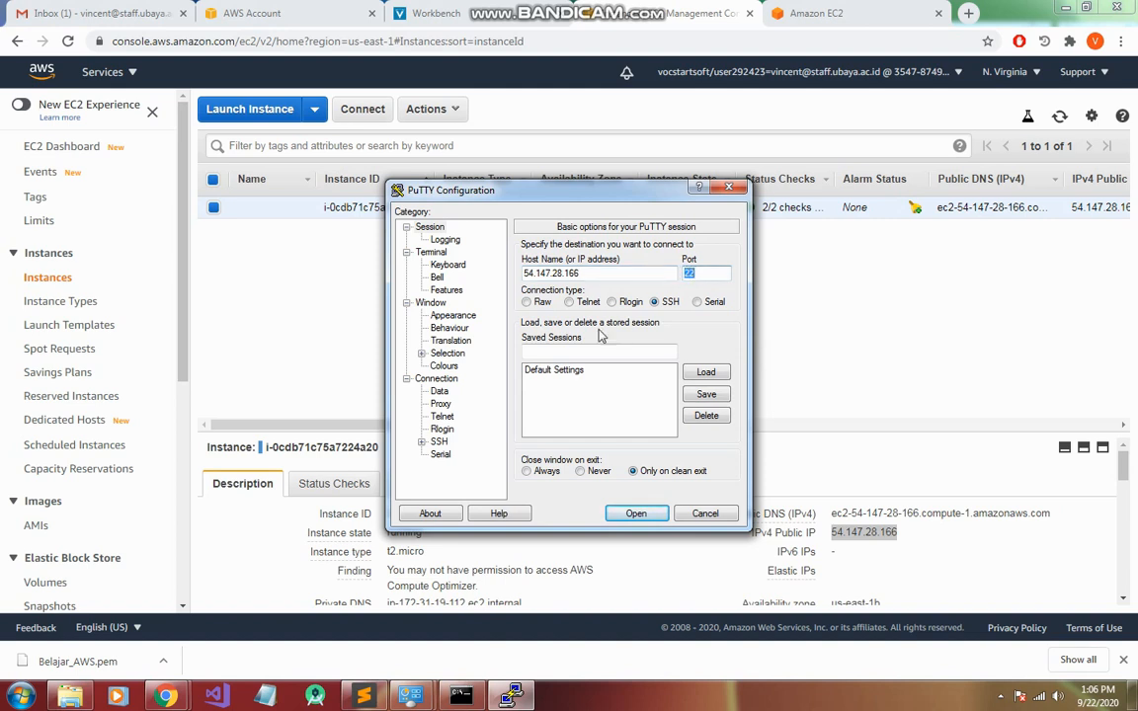
# Step: Set Belajar_AWS.ppk from Downloads as the private key file for SSH authentication
pyautogui.click(421, 444)
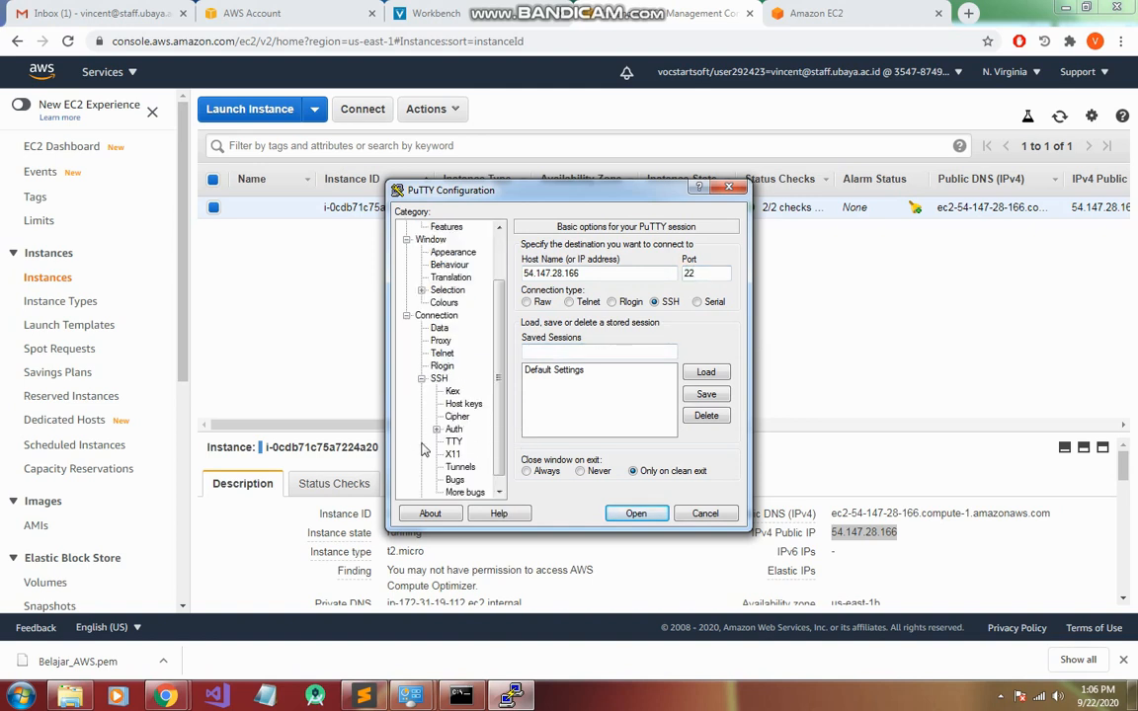
pyautogui.click(437, 383)
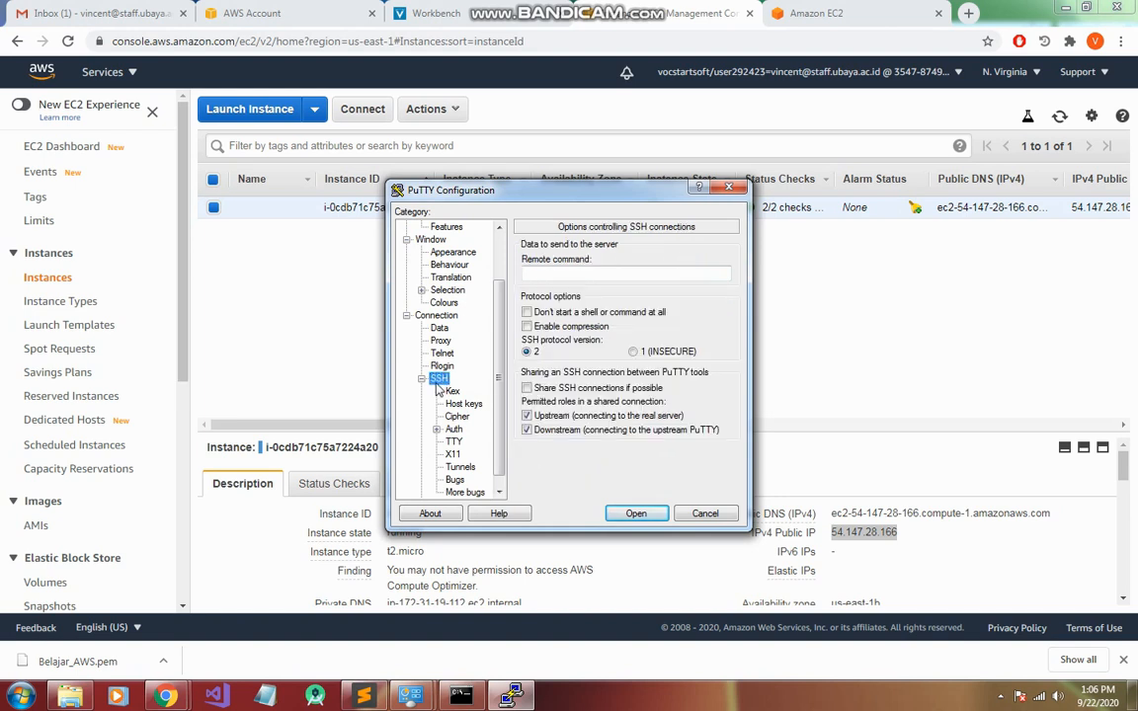
pyautogui.click(453, 431)
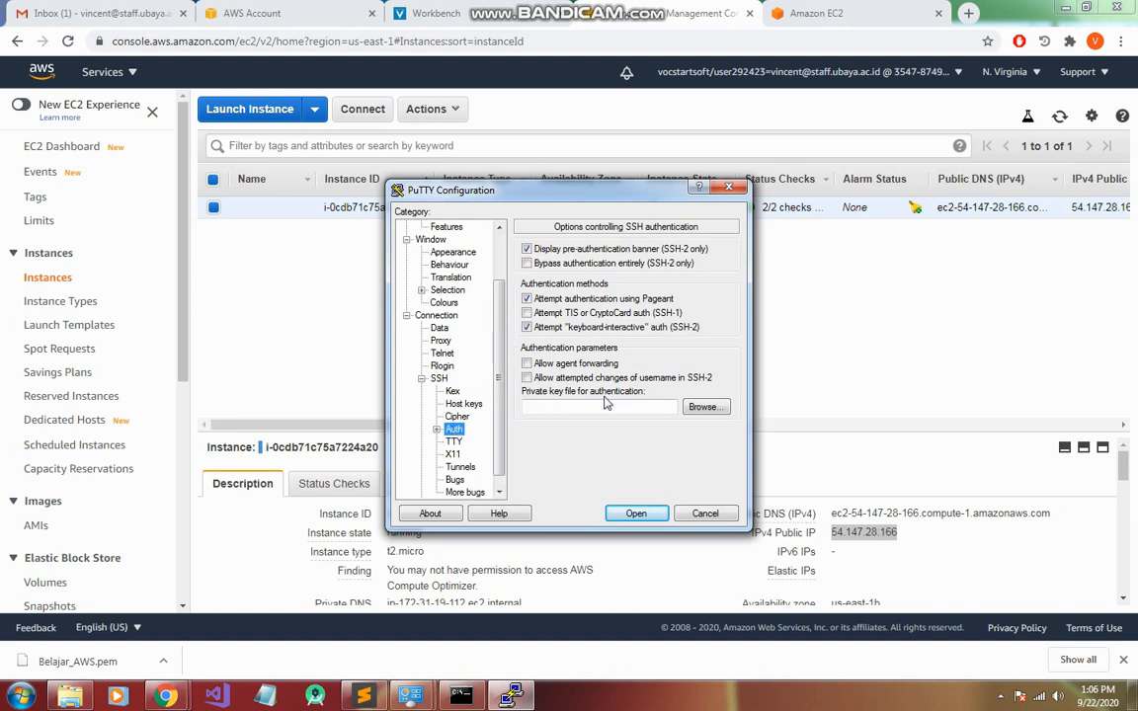
pyautogui.click(703, 406)
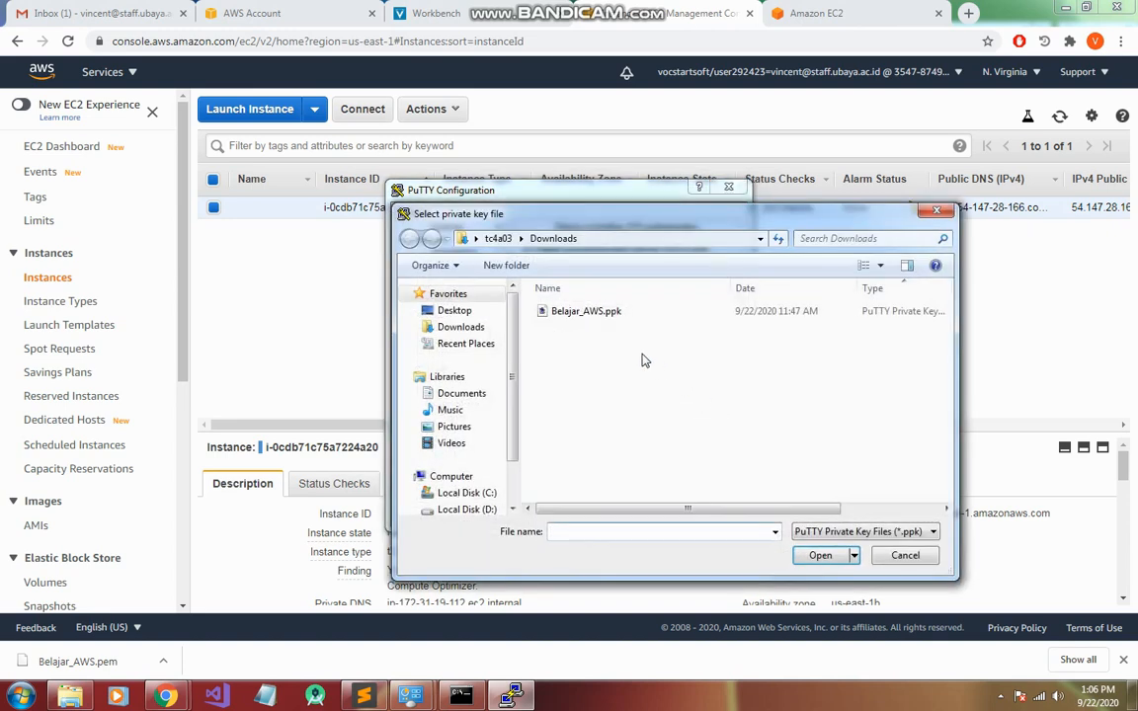
pyautogui.click(602, 318)
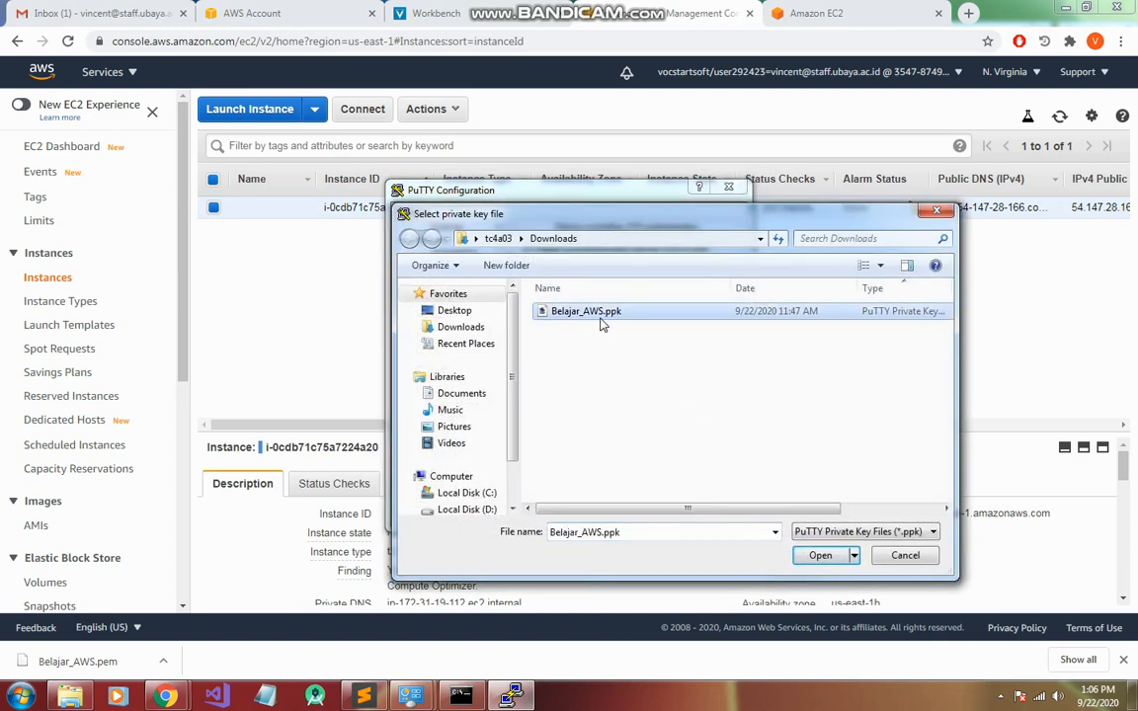
pyautogui.click(819, 556)
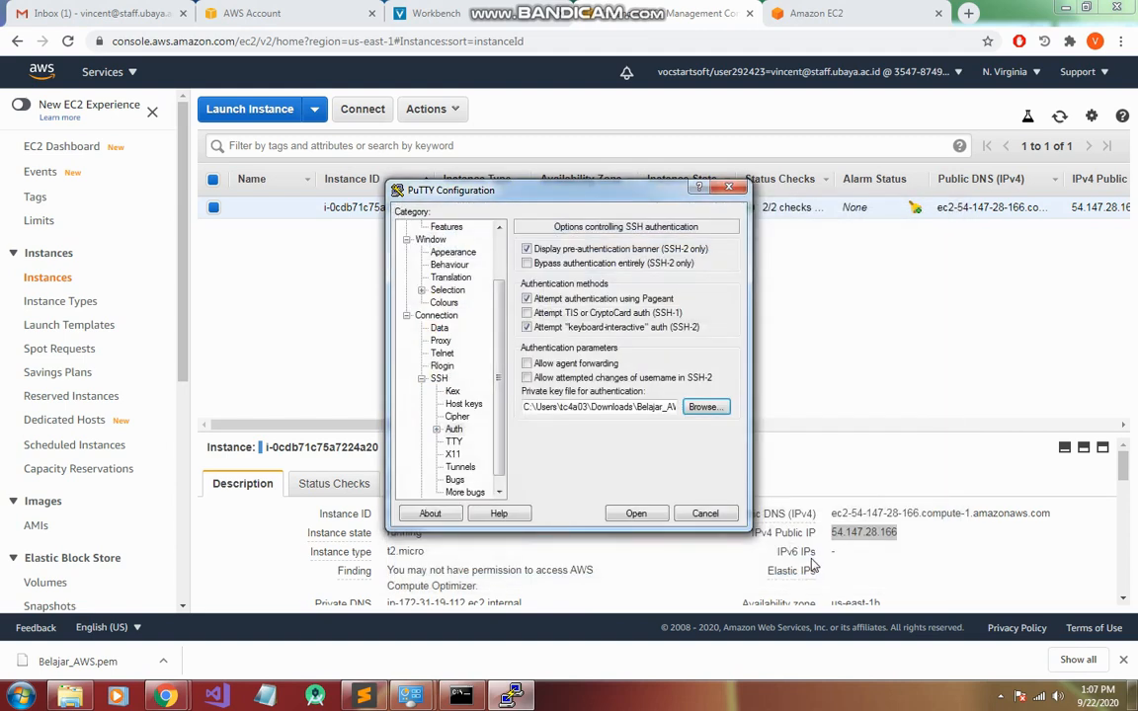
# Step: Open the SSH session to the instance and move the PuTTY terminal window to the middle of the screen
pyautogui.click(636, 513)
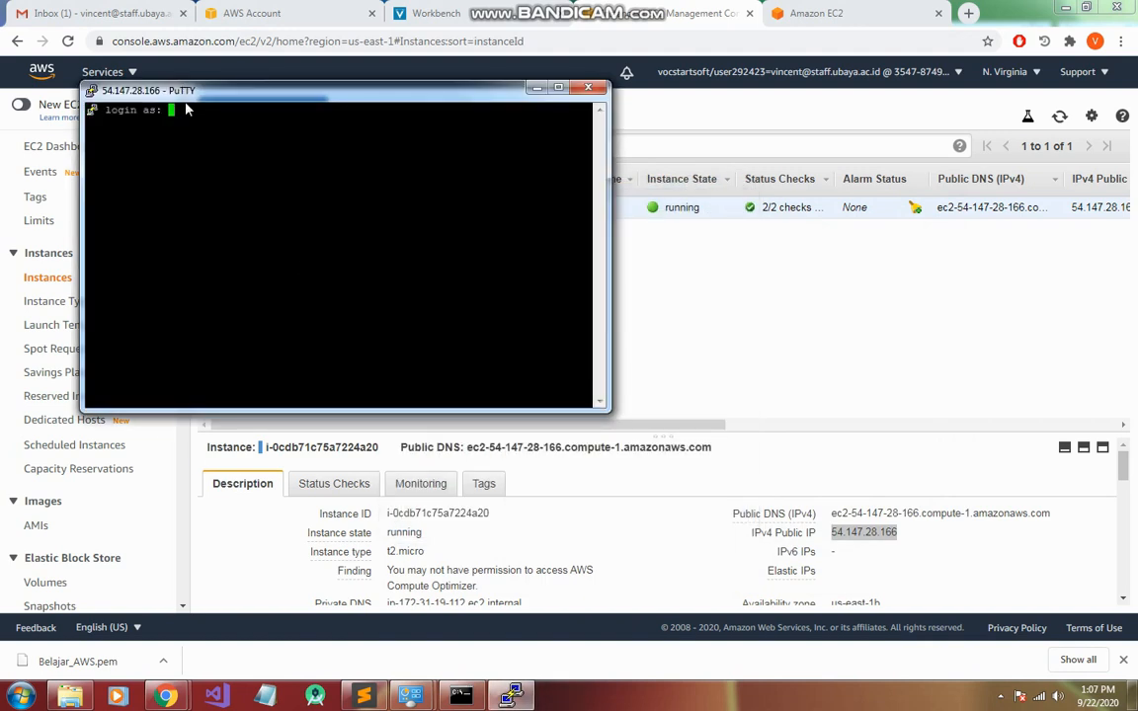
pyautogui.moveTo(168, 93); pyautogui.dragTo(176, 95)
pyautogui.moveTo(241, 122); pyautogui.dragTo(394, 198)
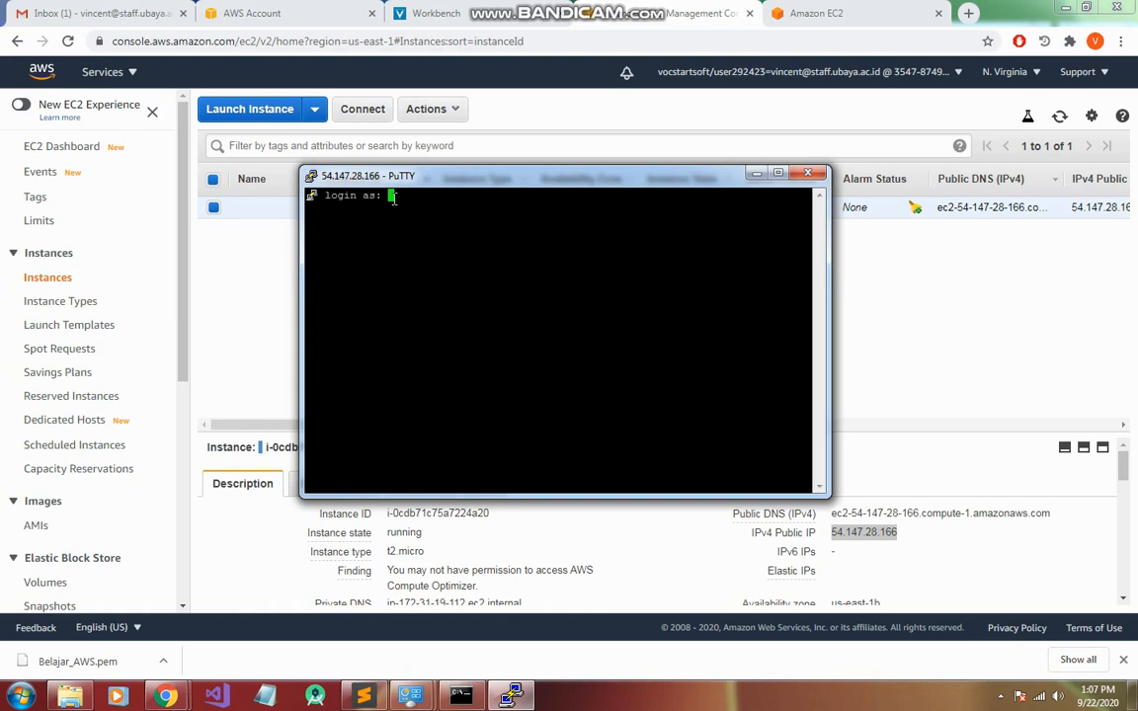
# Step: Log in to the instance as ubuntu, move the terminal window aside and highlight the shell prompt
pyautogui.write('ubuntu')
pyautogui.press('Return')
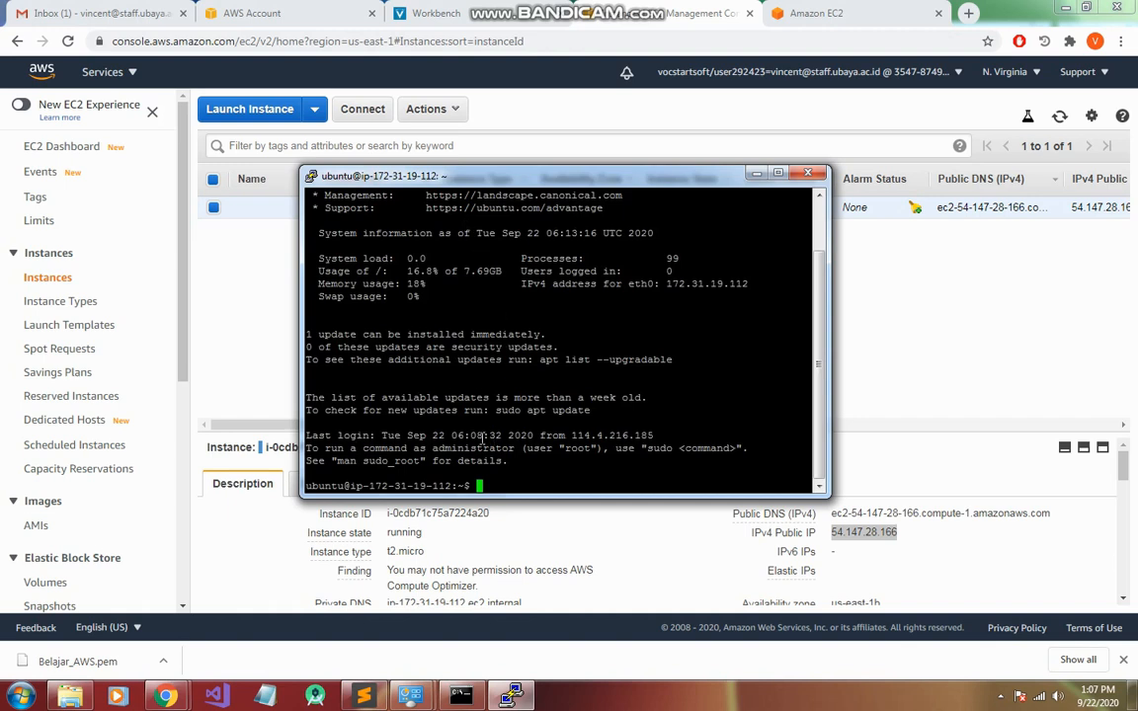
pyautogui.moveTo(444, 174); pyautogui.dragTo(278, 111)
pyautogui.moveTo(139, 423); pyautogui.dragTo(304, 422)
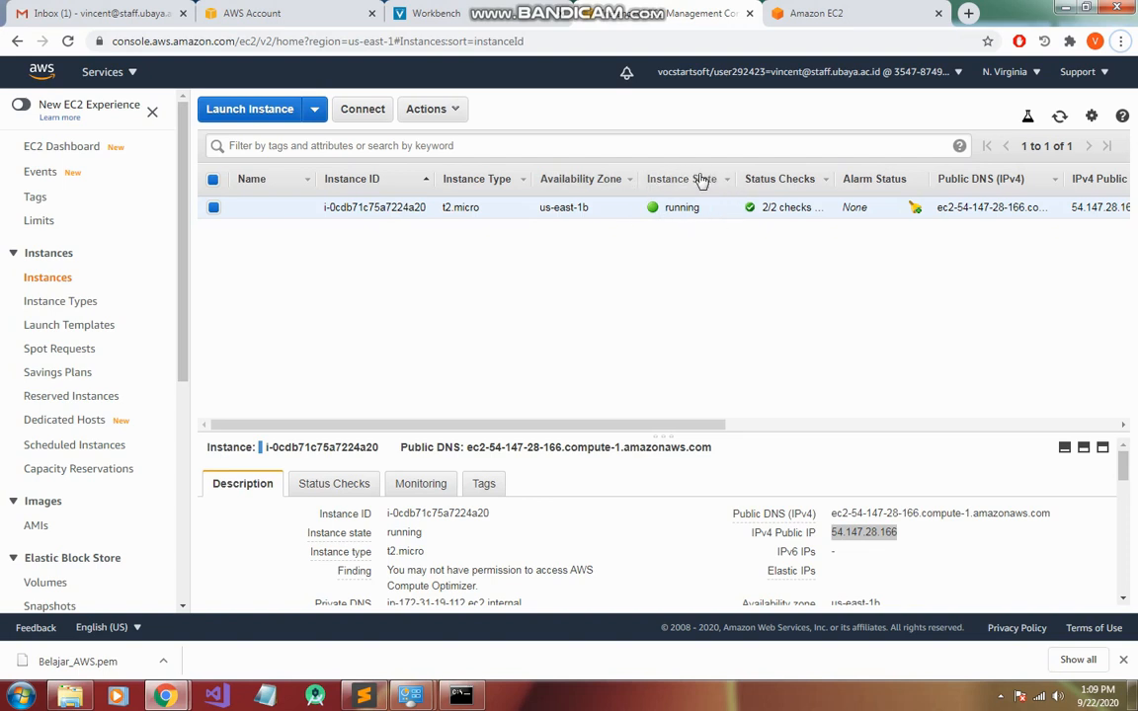
# Step: Stop the running t2.micro instance and confirm the stop
pyautogui.rightClick(267, 212)
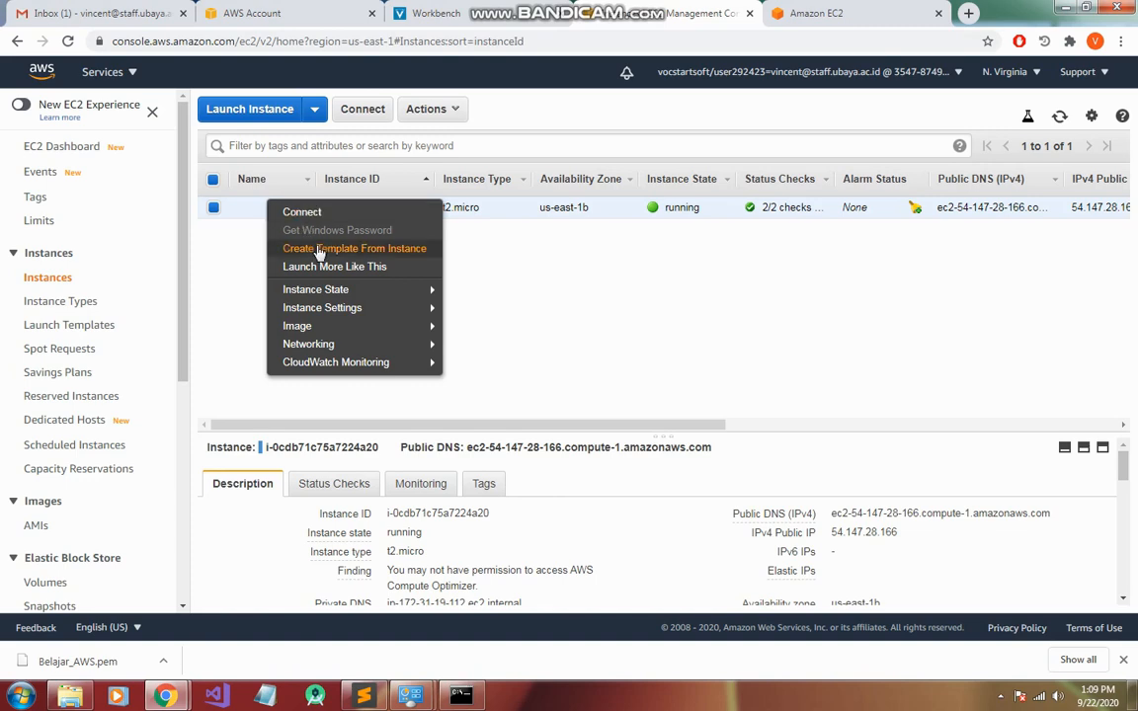
pyautogui.moveTo(326, 290)
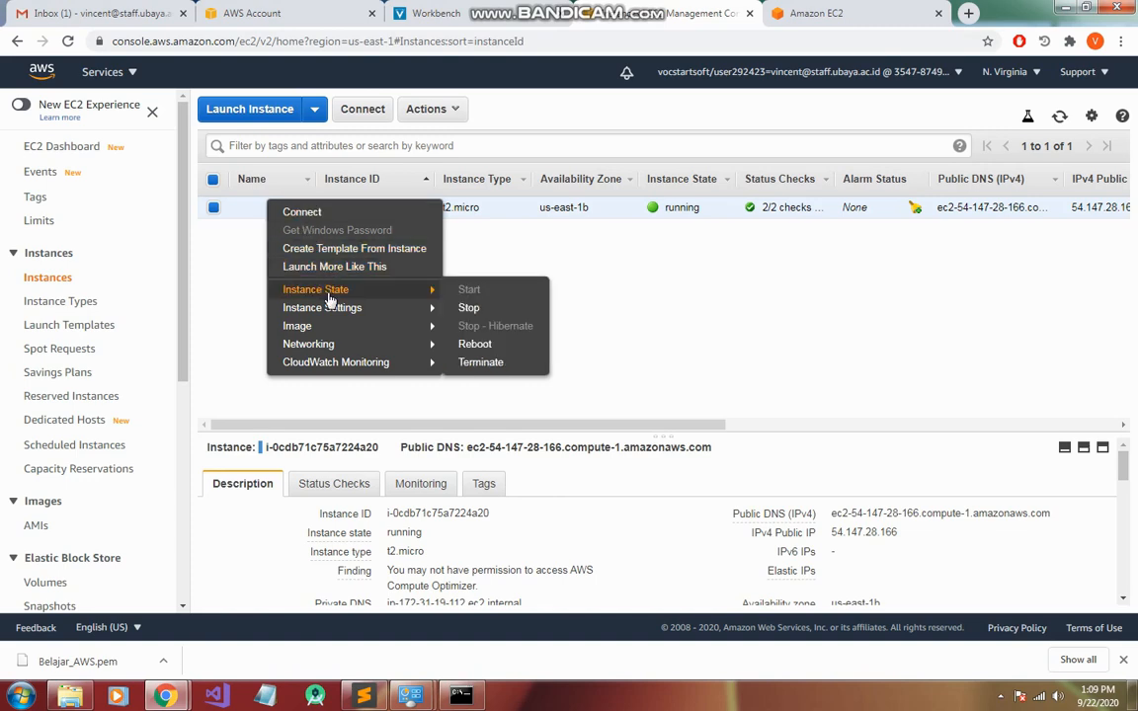
pyautogui.click(469, 307)
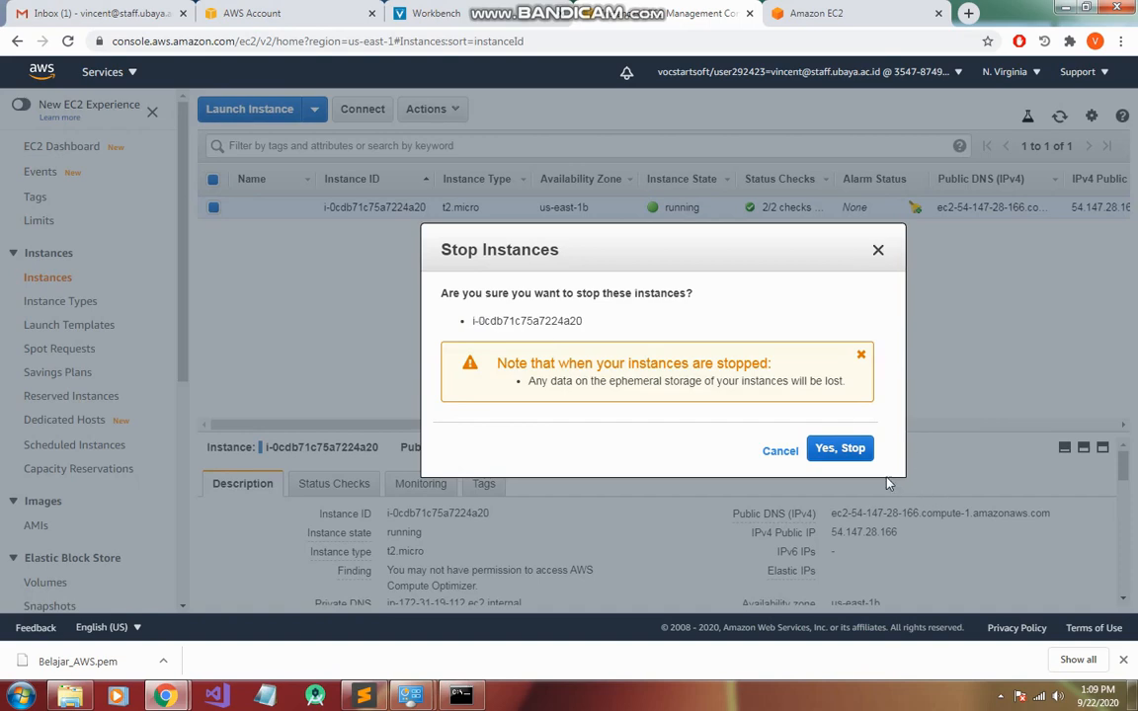
pyautogui.click(848, 450)
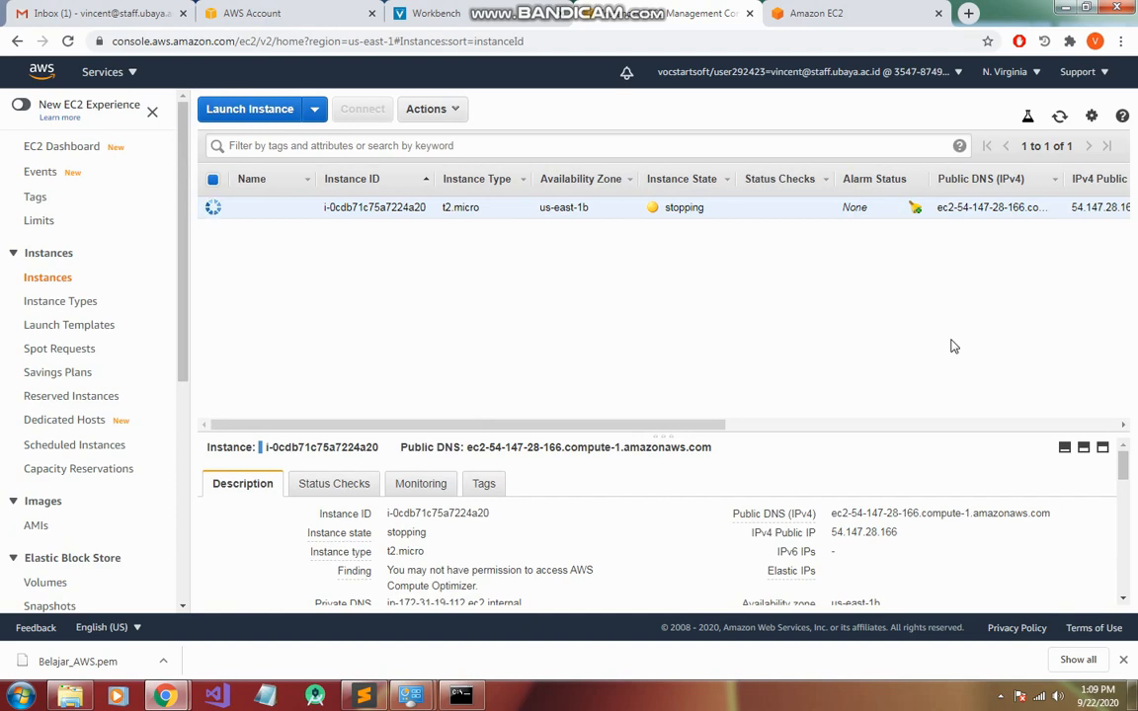
pyautogui.rightClick(275, 212)
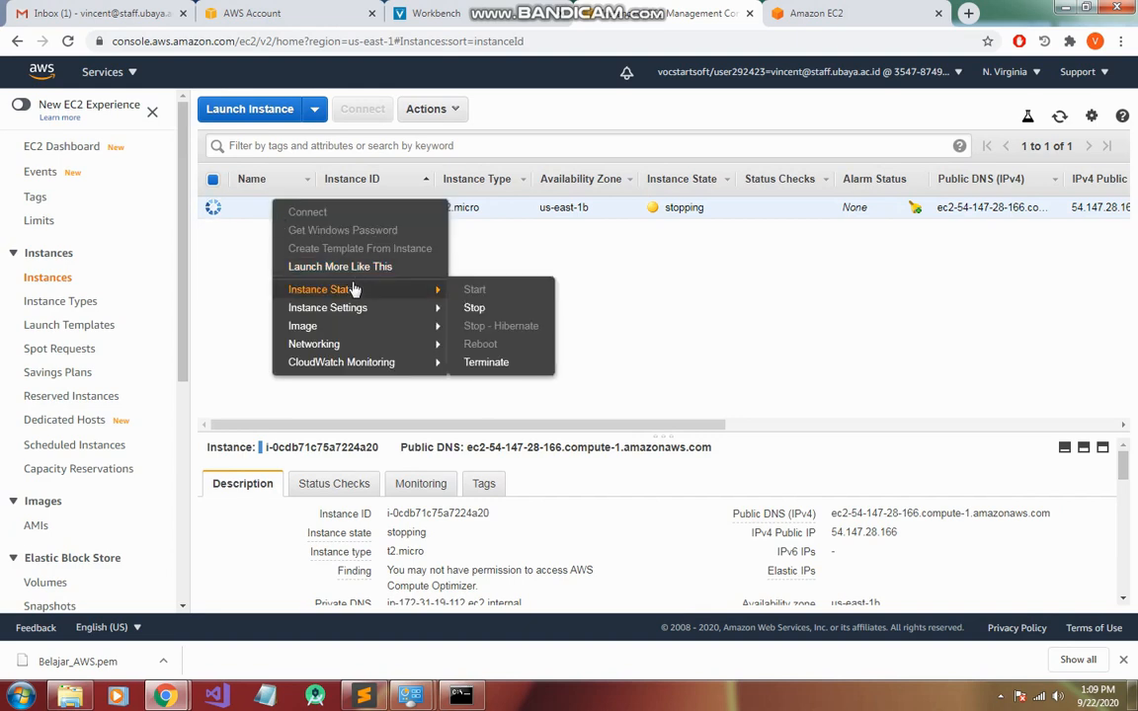
pyautogui.moveTo(435, 307)
pyautogui.moveTo(405, 289)
pyautogui.click(701, 331)
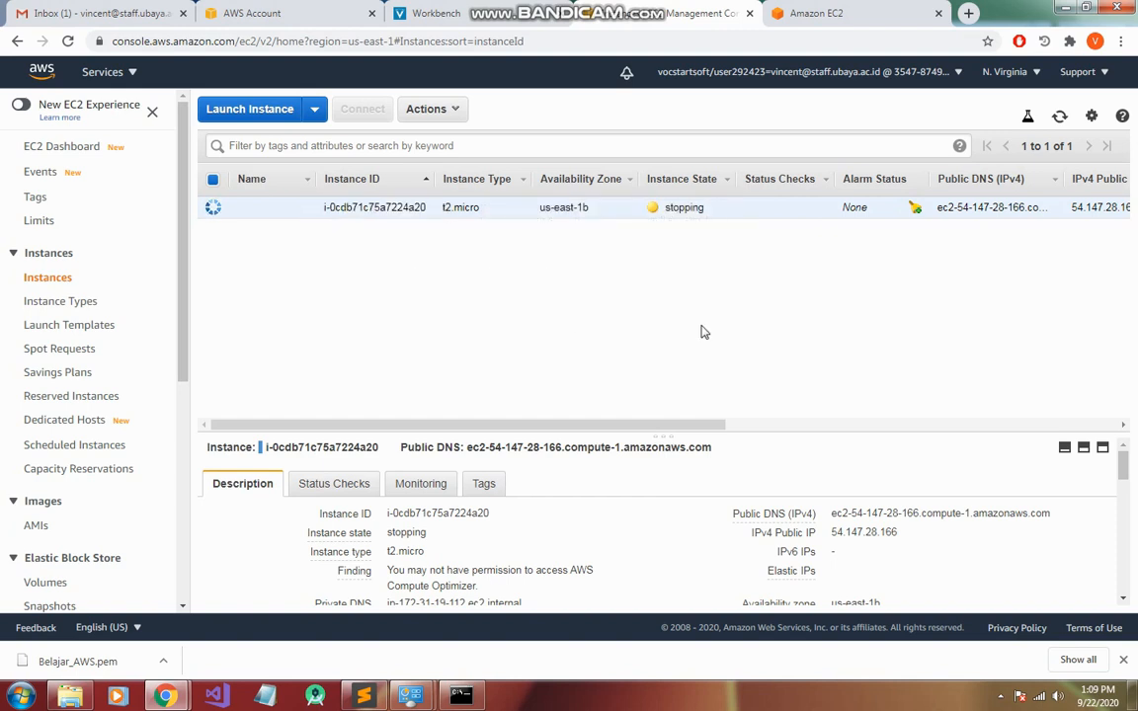